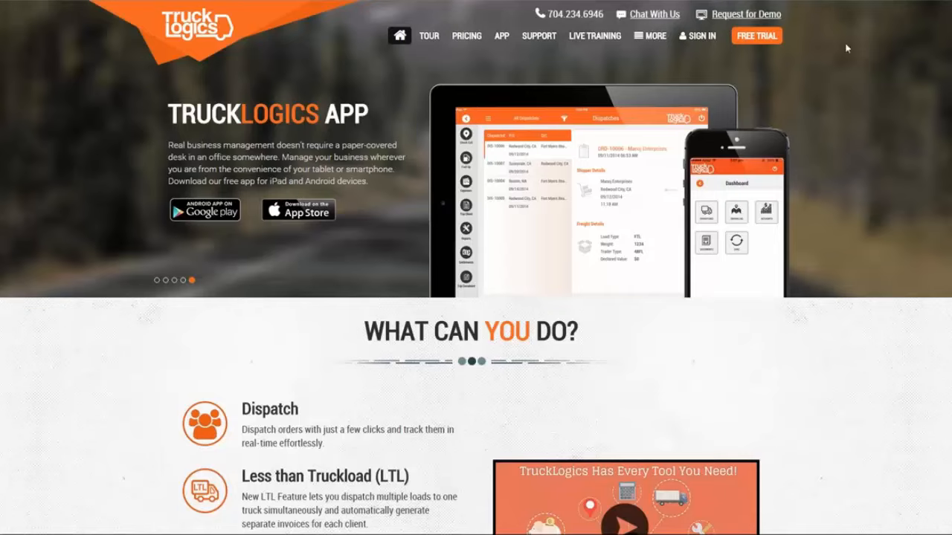
Open the Tour page and look over the Dashboard and Order Entry feature sections.
click(429, 39)
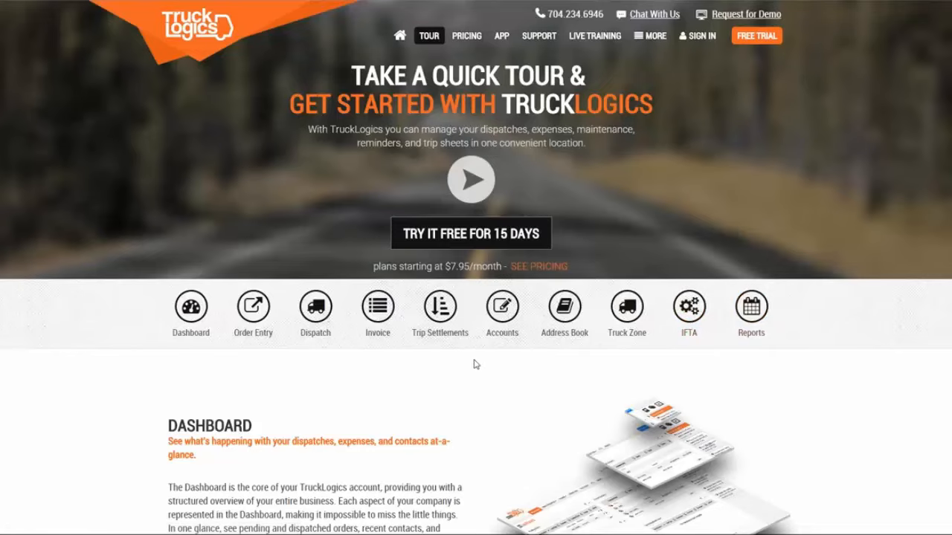
scroll(476, 365, down, 2)
scroll(476, 365, down, 5)
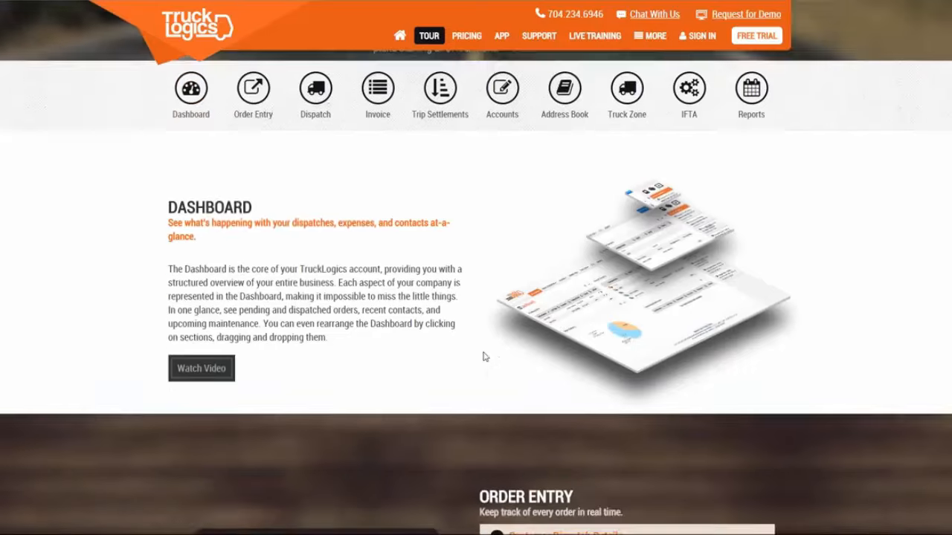
scroll(484, 356, down, 2)
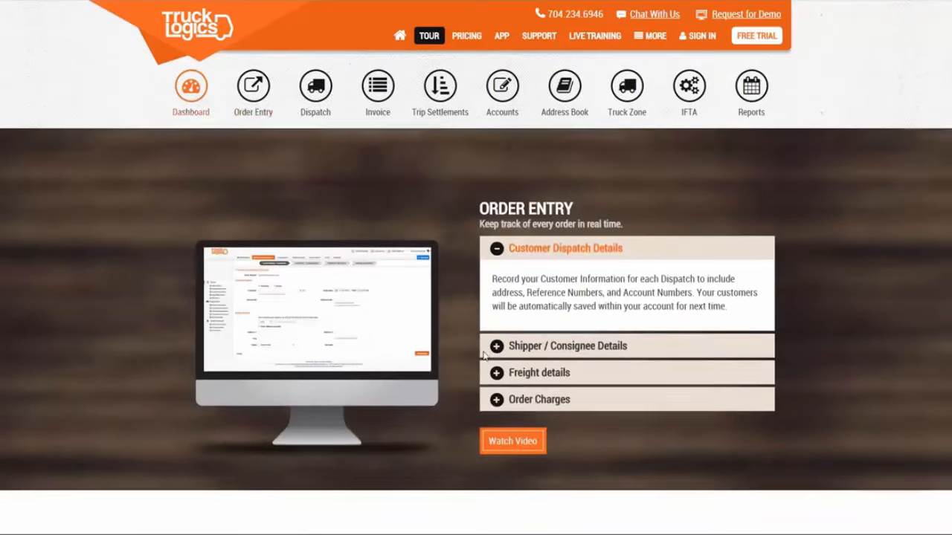
scroll(484, 356, up, 7)
scroll(484, 356, up, 2)
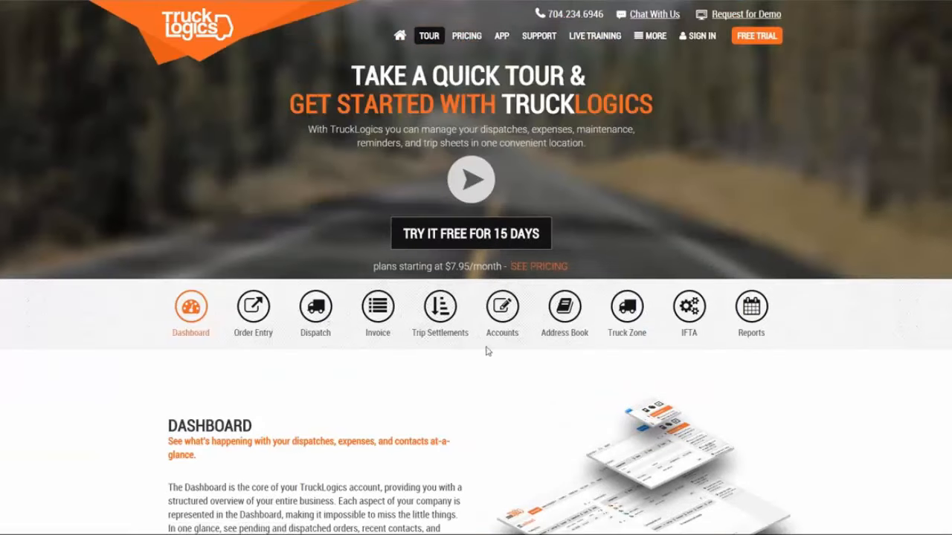
Open the Pricing page and review the fleet manager and operator plans with their IFTA and LTL add-ons.
click(467, 36)
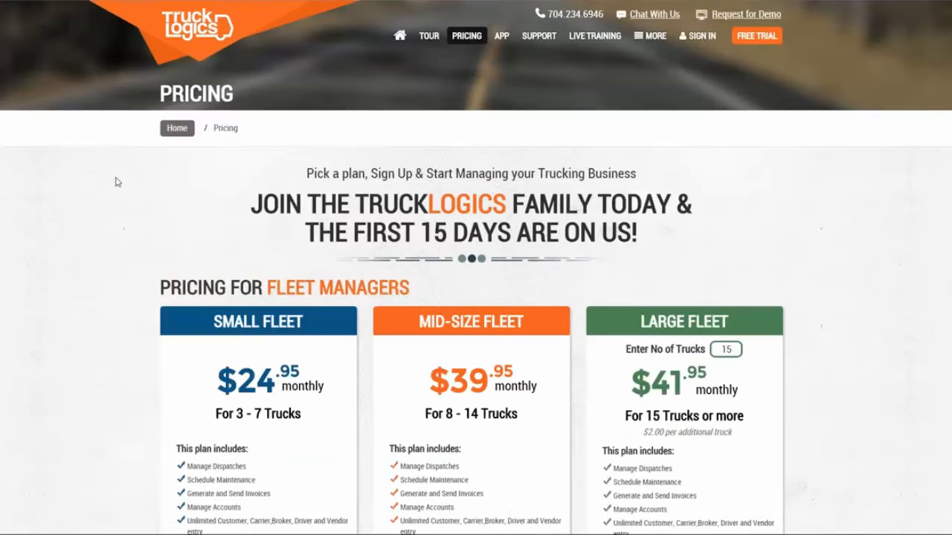
scroll(115, 182, down, 2)
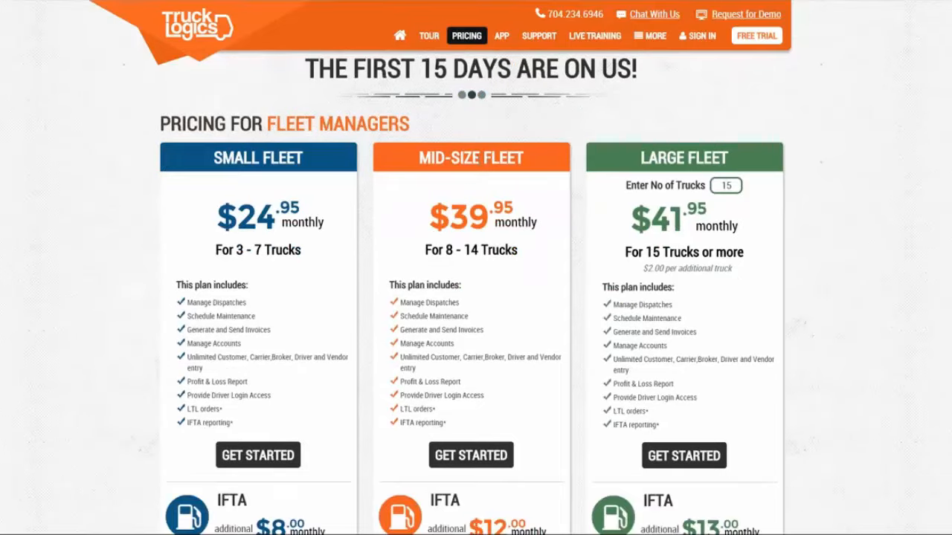
scroll(471, 297, down, 5)
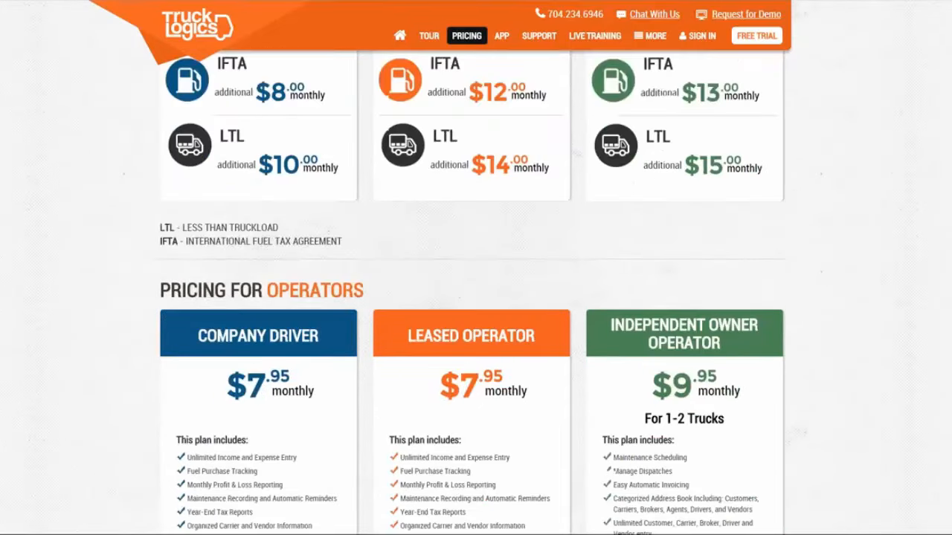
scroll(202, 135, down, 2)
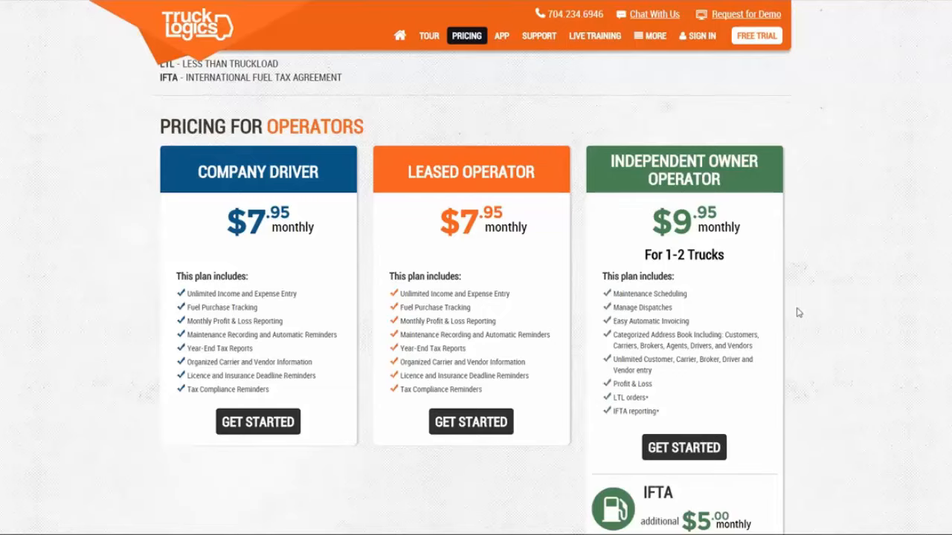
scroll(809, 326, up, 2)
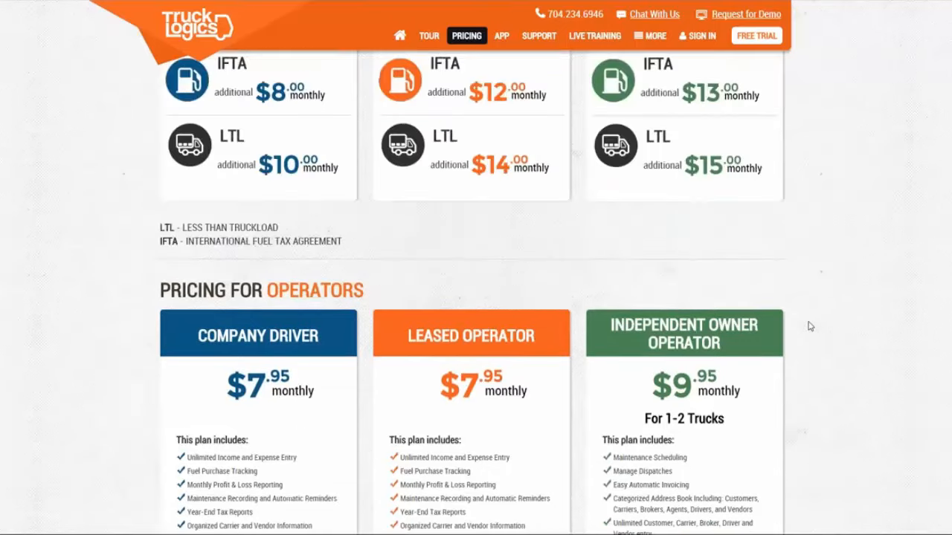
scroll(809, 326, up, 7)
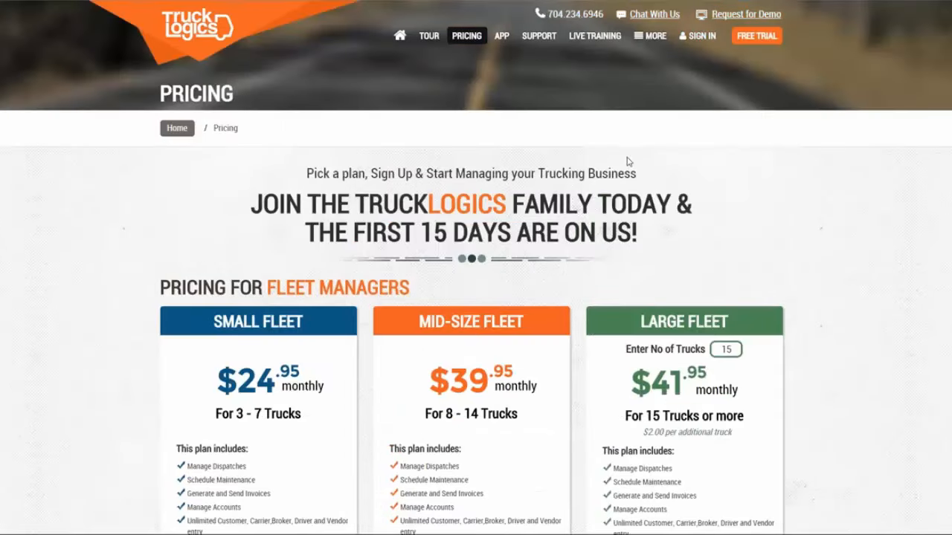
Open the mobile app page and read through the trucker and driver features down to the Driver App video.
click(502, 37)
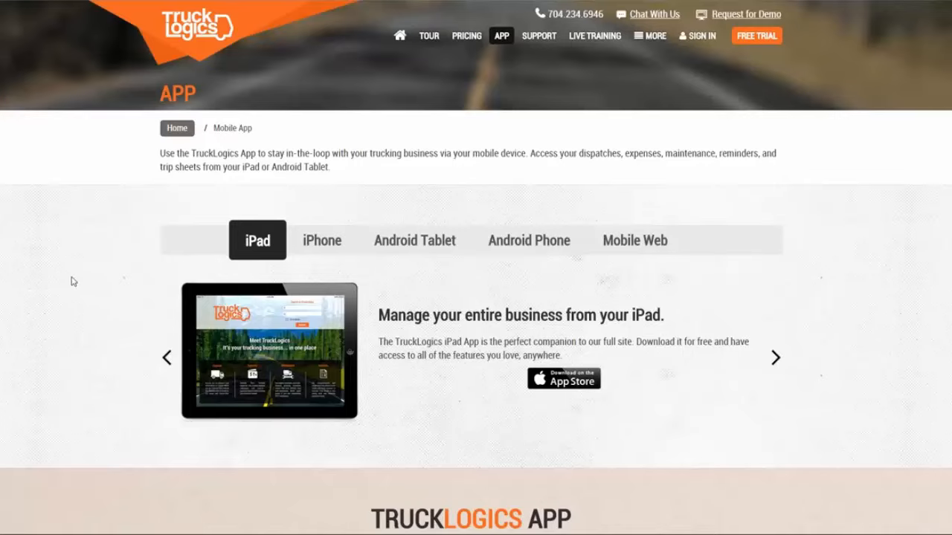
scroll(87, 256, down, 3)
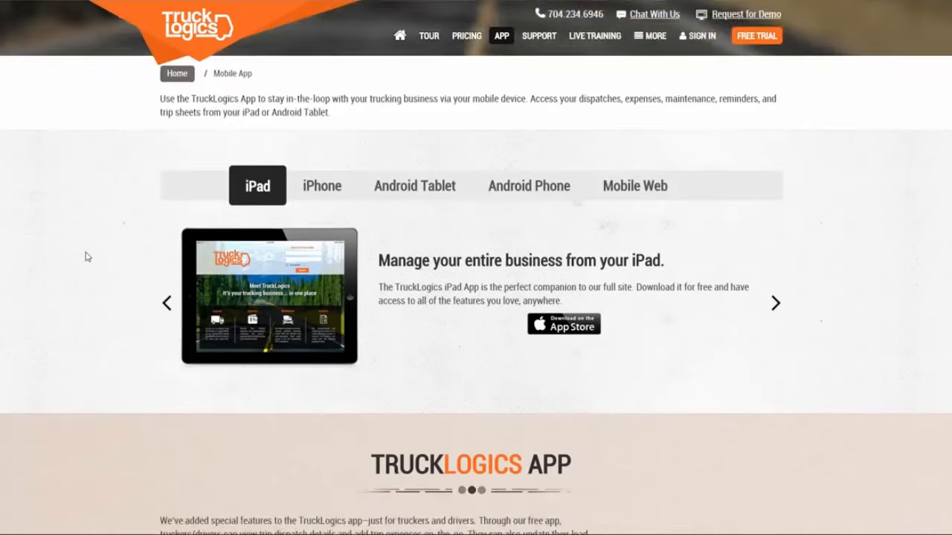
scroll(86, 257, down, 3)
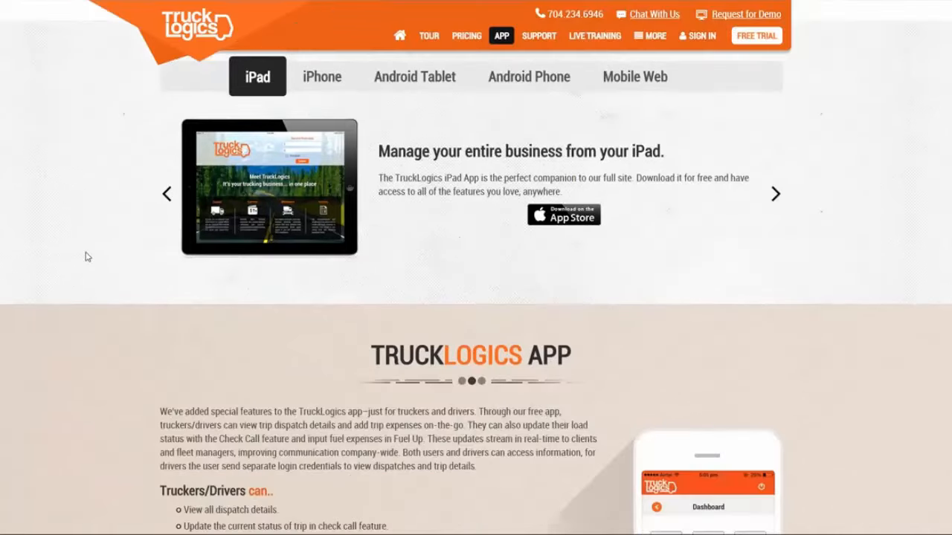
scroll(86, 257, down, 4)
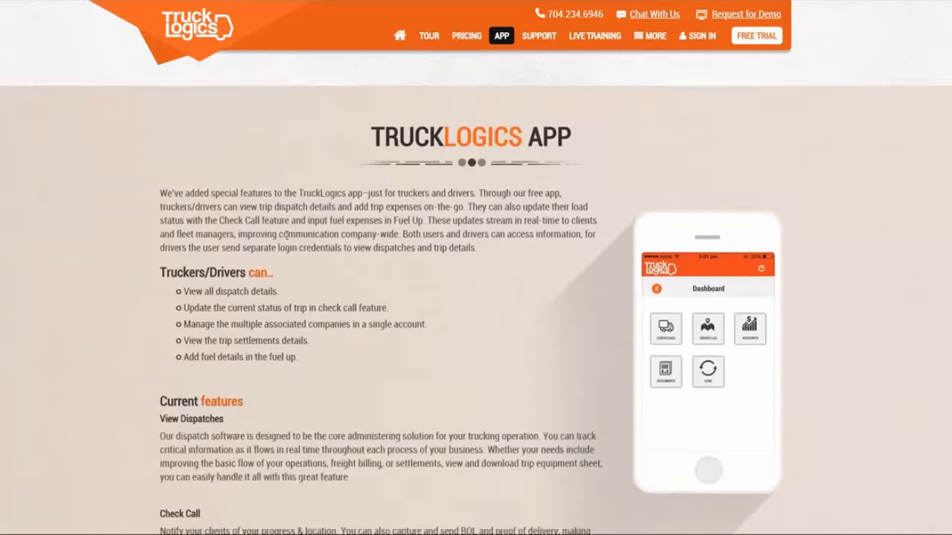
scroll(86, 257, down, 7)
scroll(346, 216, down, 6)
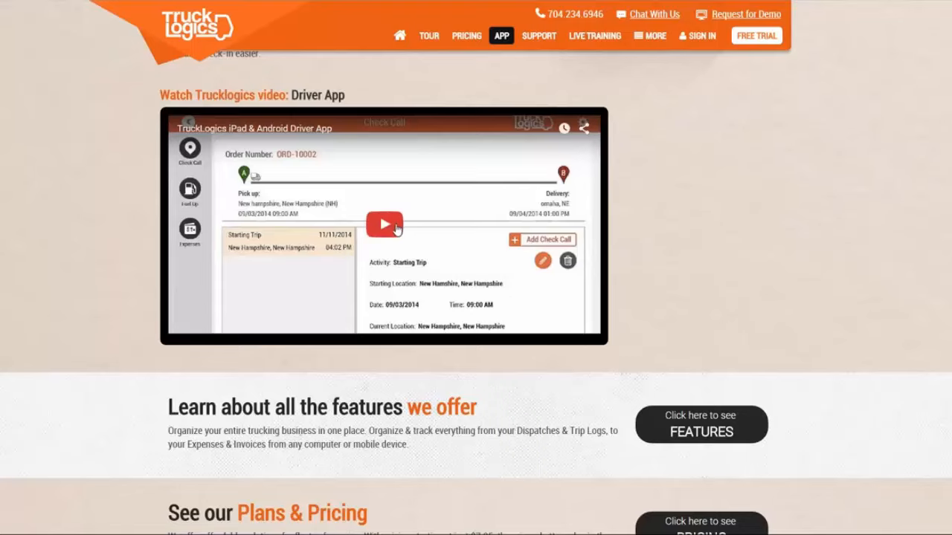
Play the embedded Driver App video and pause it on the closing logo and contact screen.
click(400, 226)
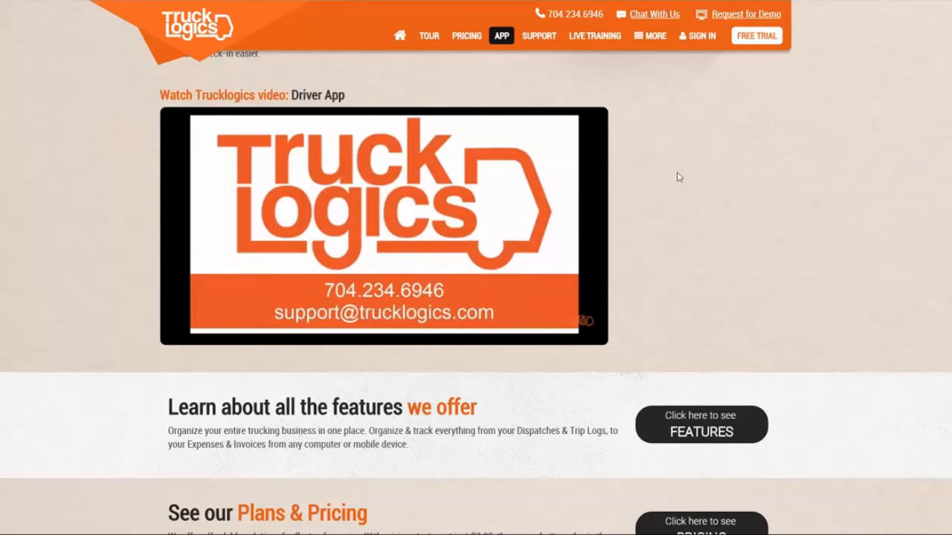
mouse_move(513, 190)
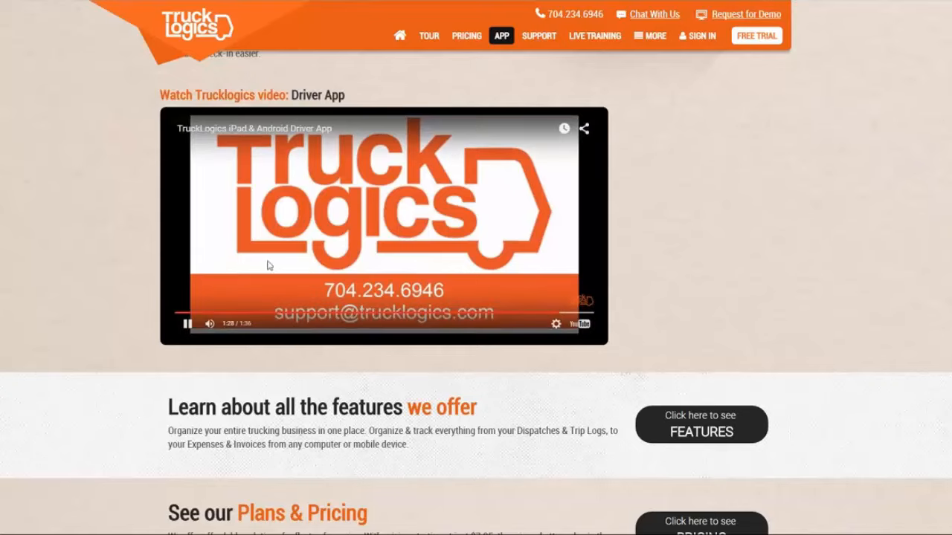
click(188, 324)
Leave the app page and open the Support page to view the contact options.
scroll(707, 231, up, 5)
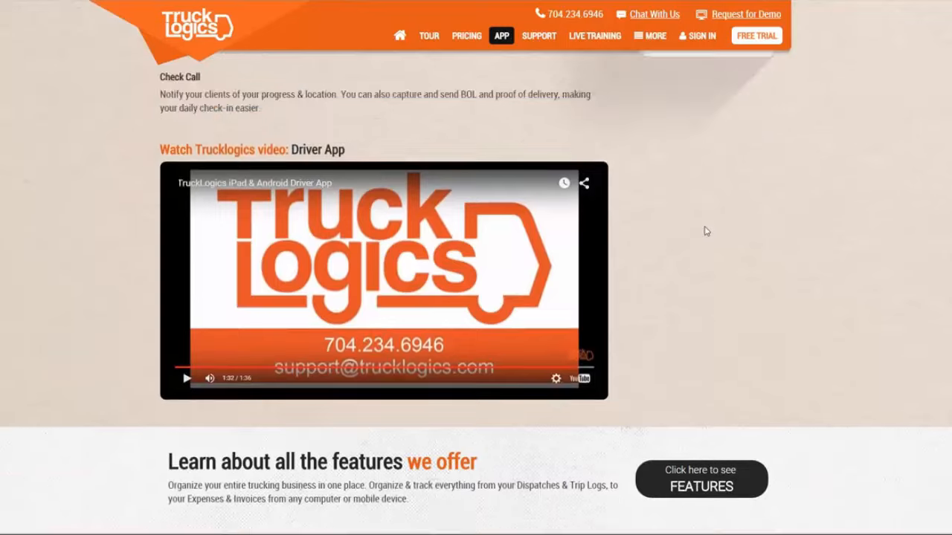
scroll(702, 231, up, 8)
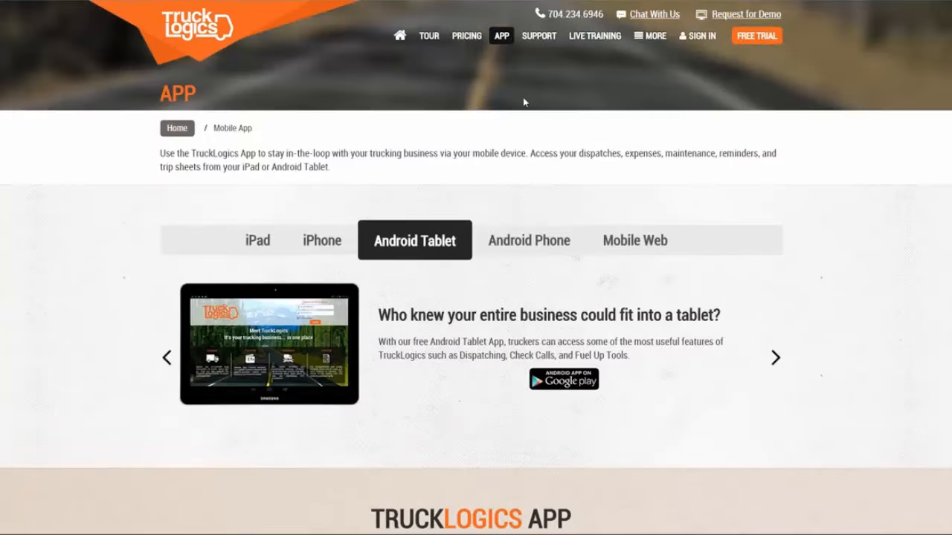
click(540, 43)
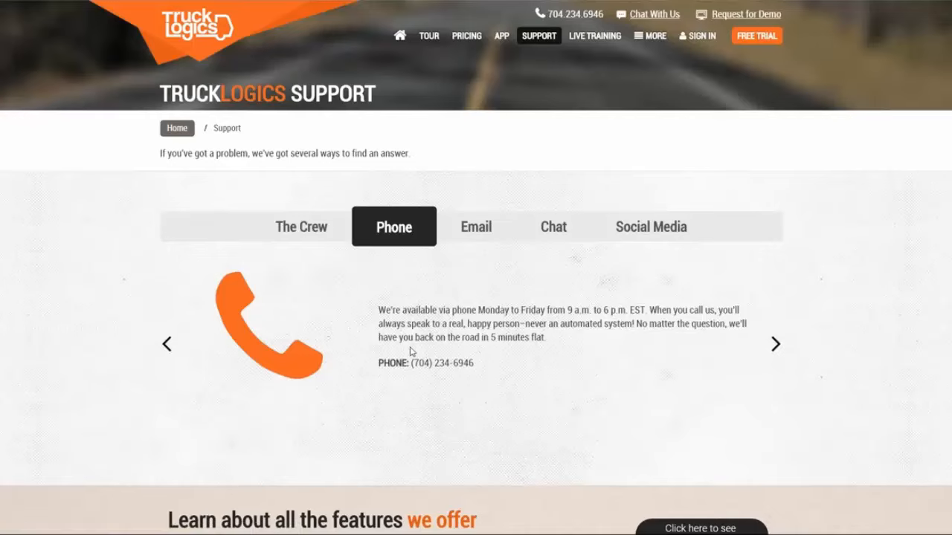
View the Live Training page, and open the Podcasts page from the site's additional resources.
click(592, 39)
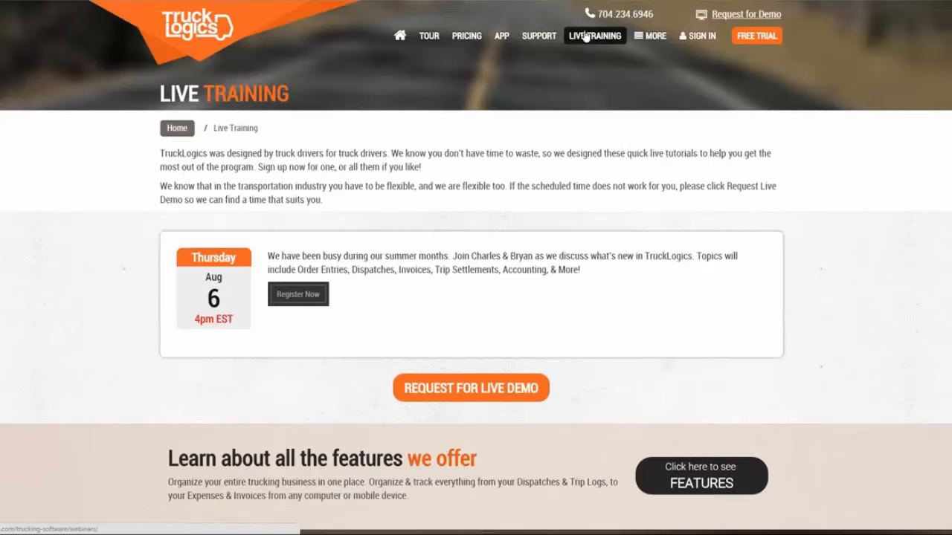
mouse_move(633, 37)
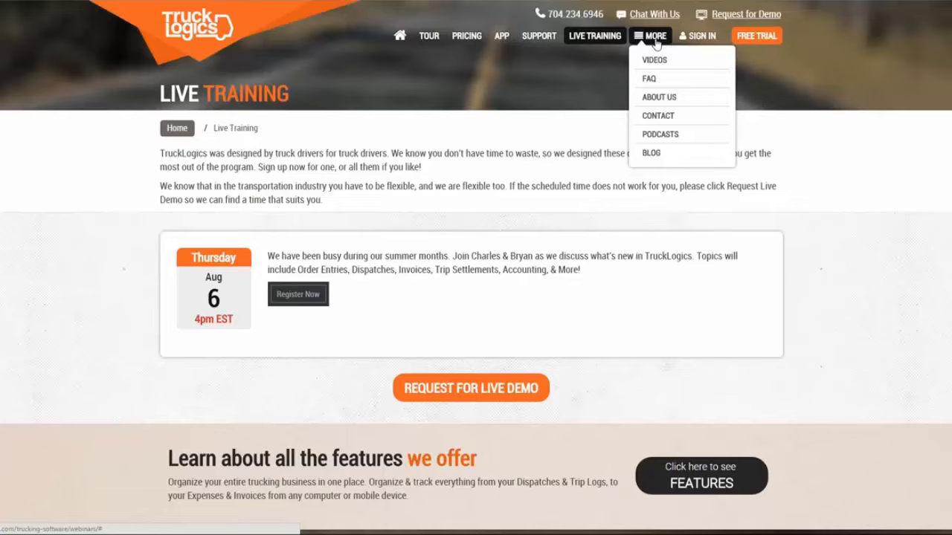
click(673, 138)
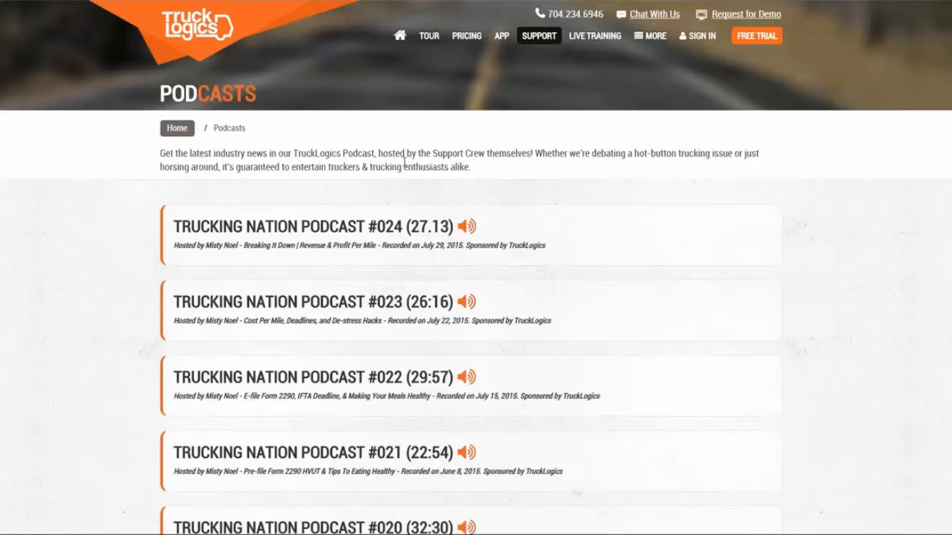
Open the Blog and browse the recent posts on the page, from August Trucking News to the mid-July podcast post.
click(652, 39)
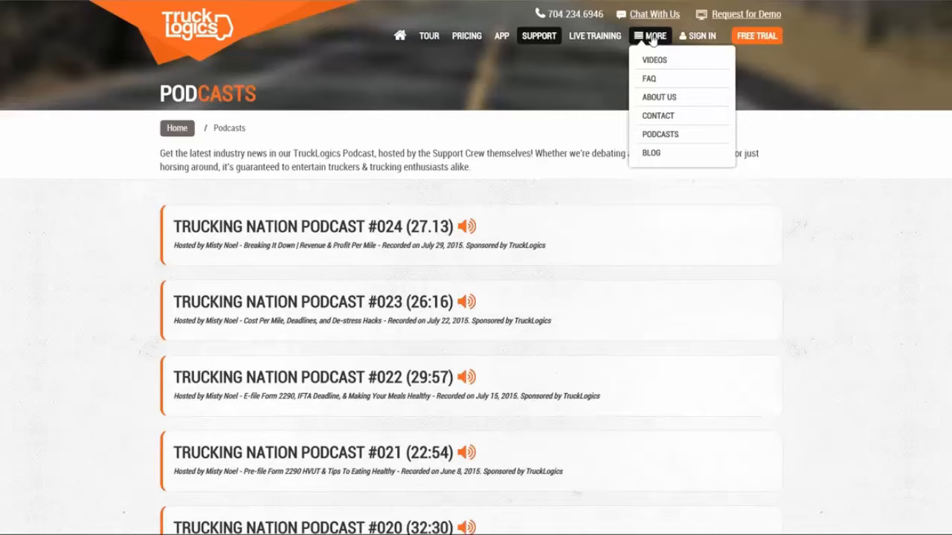
click(652, 154)
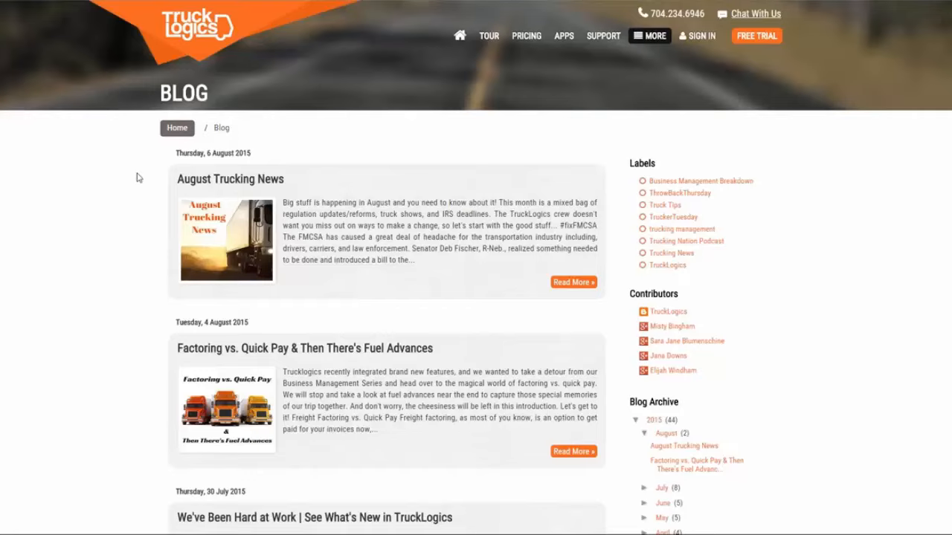
scroll(136, 176, down, 2)
scroll(136, 178, down, 2)
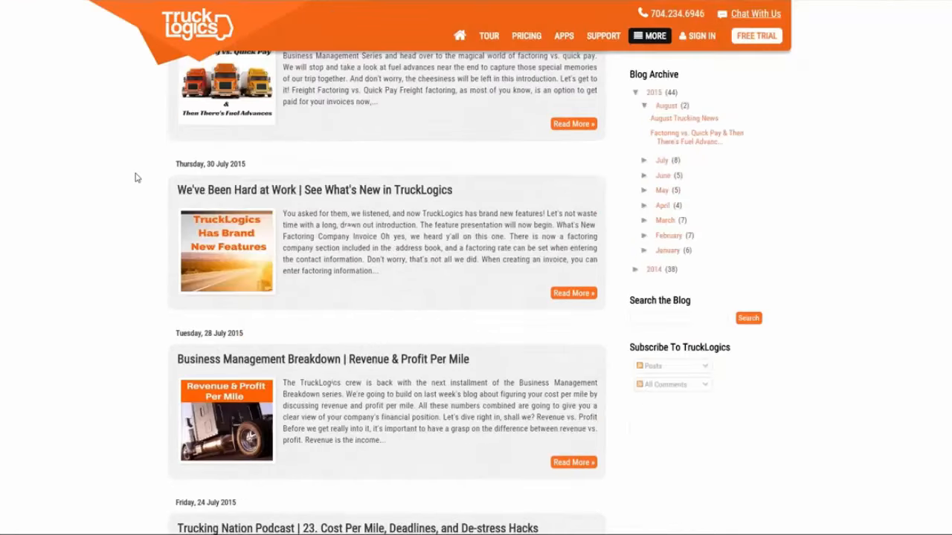
scroll(136, 177, down, 3)
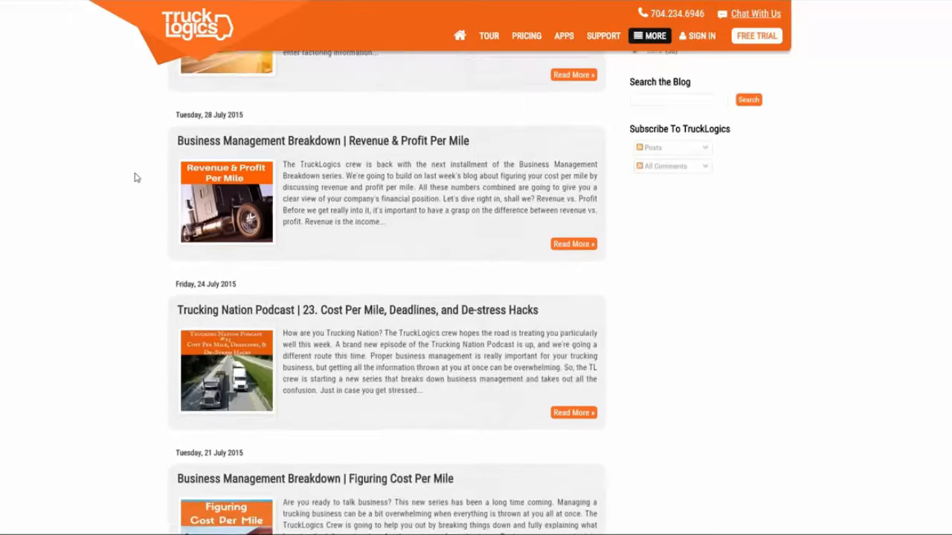
scroll(136, 178, down, 1)
scroll(136, 177, down, 2)
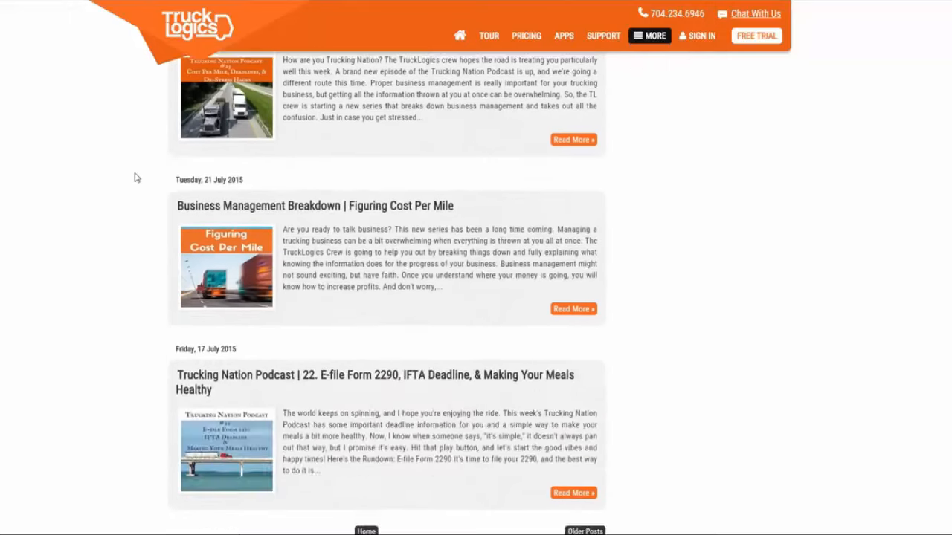
scroll(136, 177, up, 3)
scroll(136, 177, up, 6)
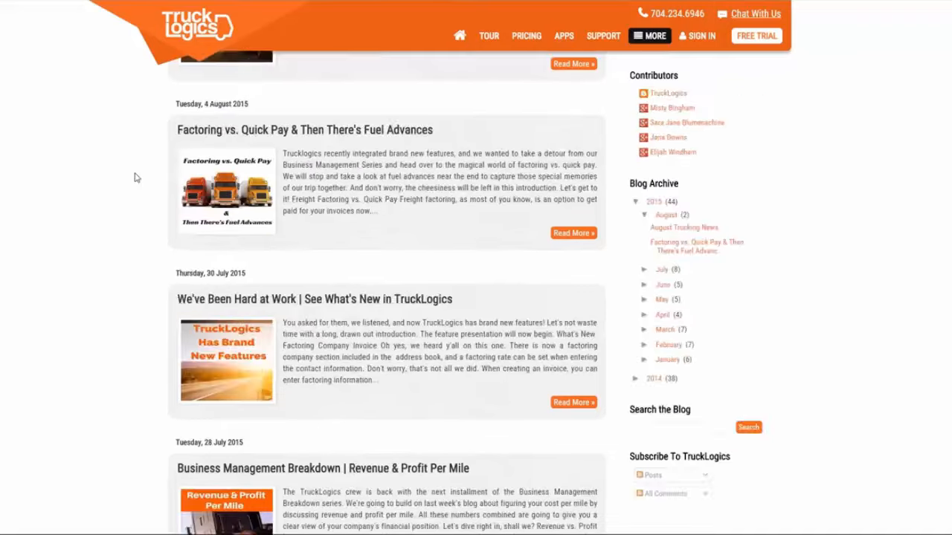
click(658, 35)
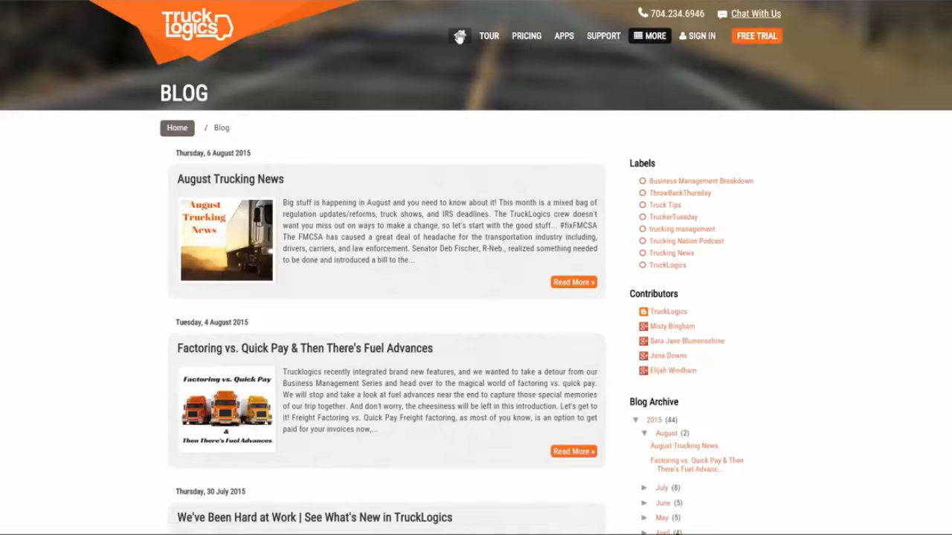
Return to the website's home page and go to the account sign-in.
click(459, 37)
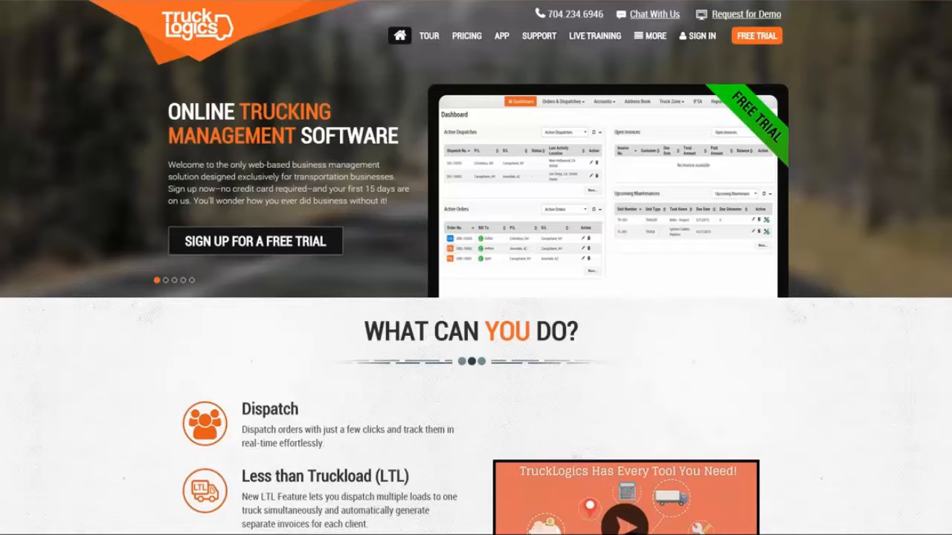
click(701, 35)
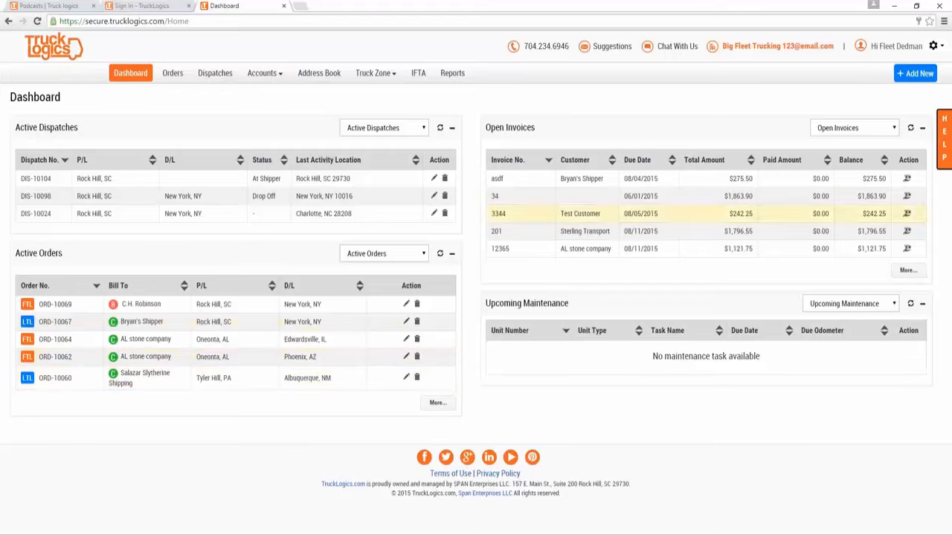
Switch the dashboard's invoice list to Past Due Invoices and open the Suggestions form.
click(876, 131)
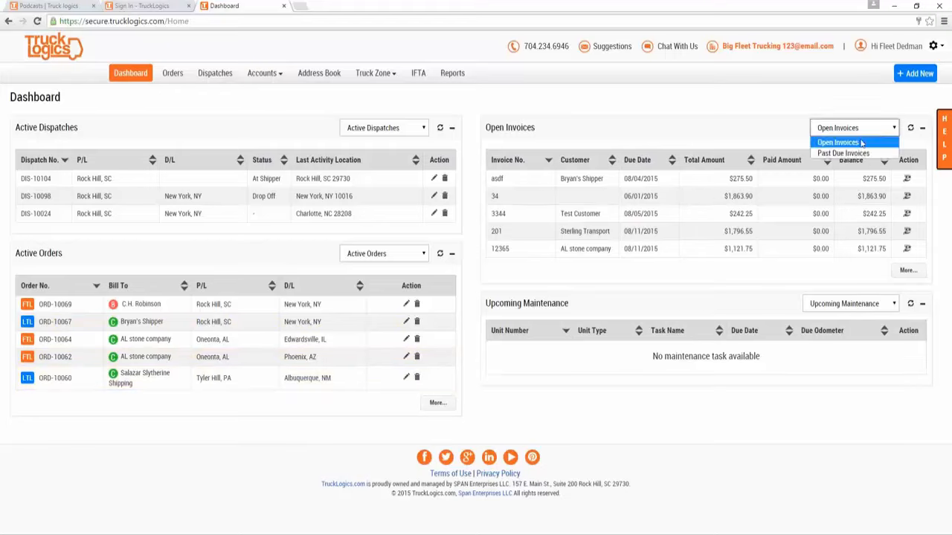
click(852, 153)
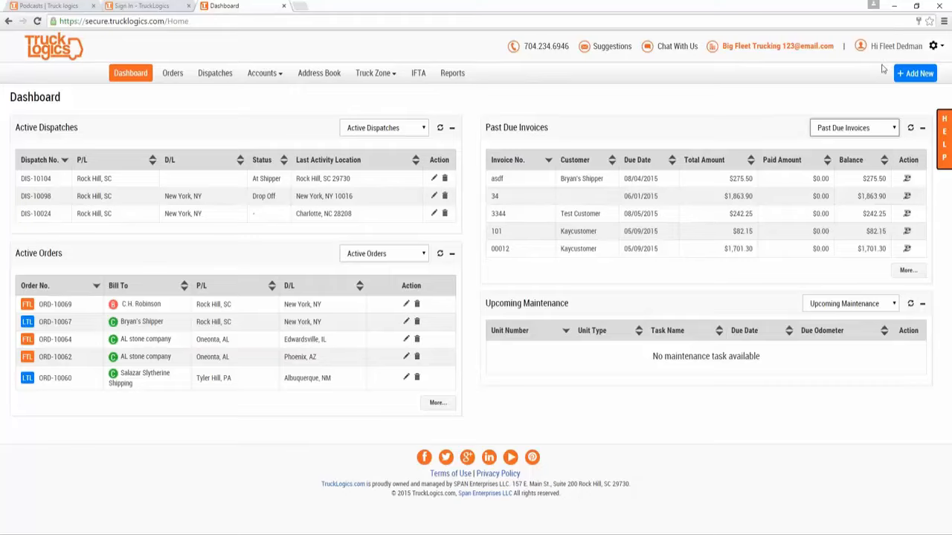
click(608, 49)
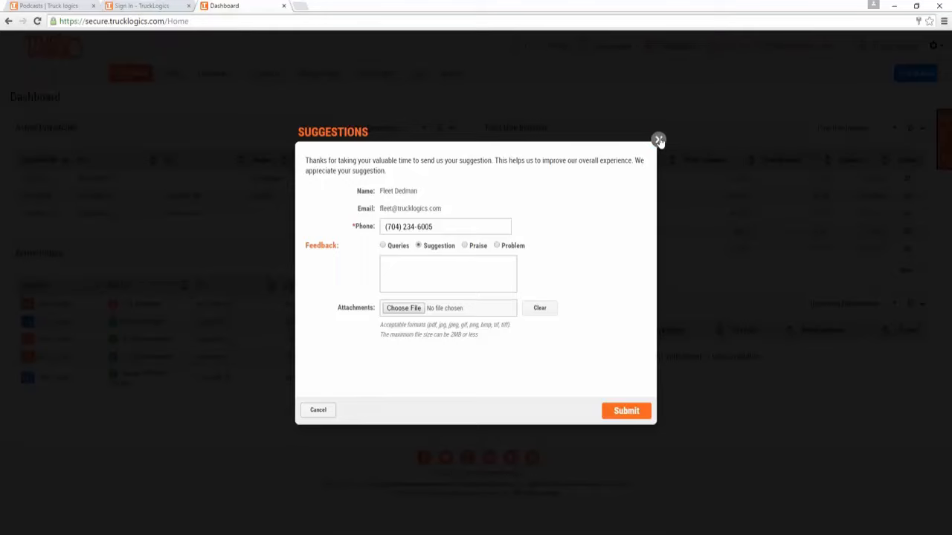
Close the Suggestions form, and view the live chat form before closing it too.
click(659, 141)
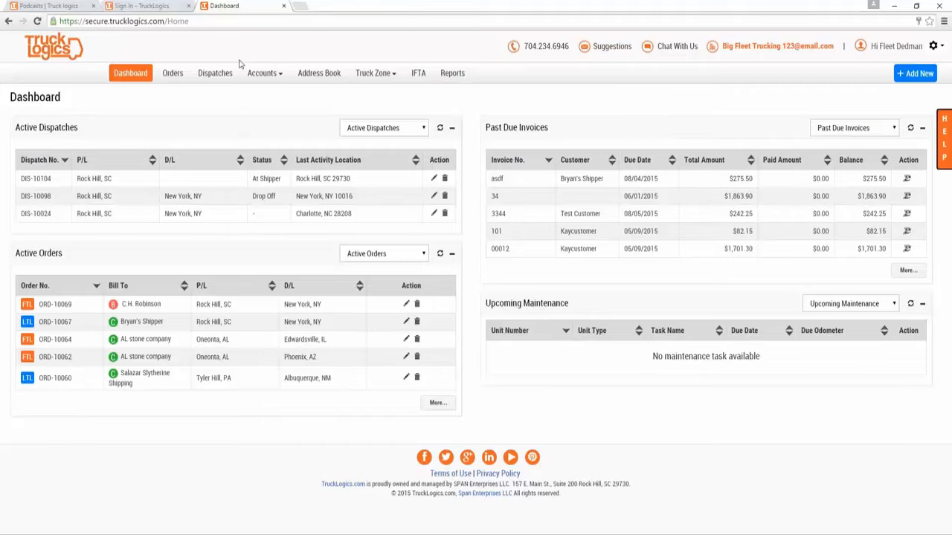
click(678, 47)
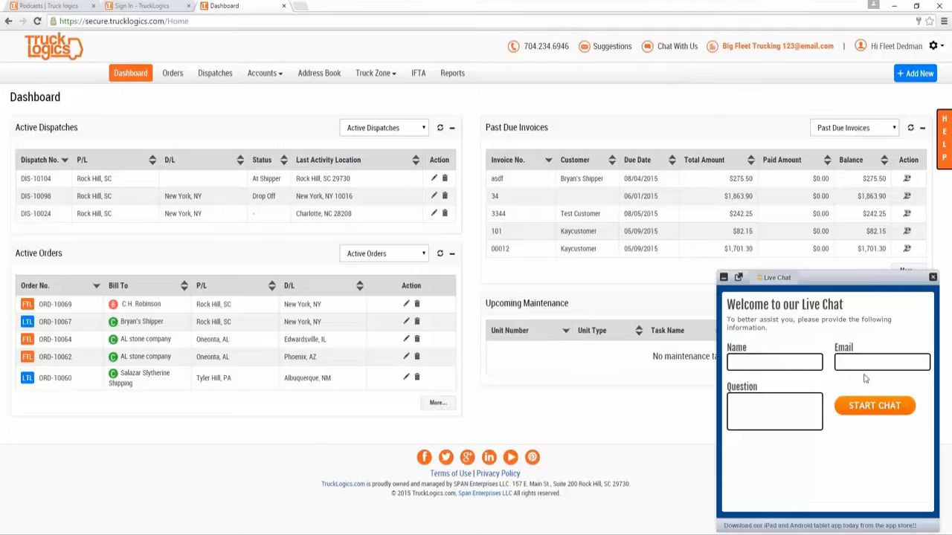
click(933, 277)
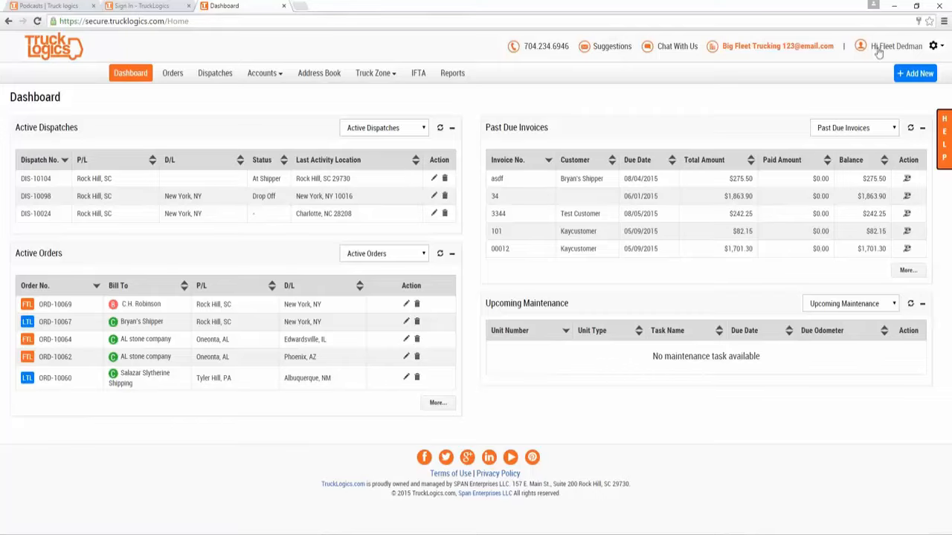
Open the account Settings page and look through its categories, from Business to Accounts.
click(933, 48)
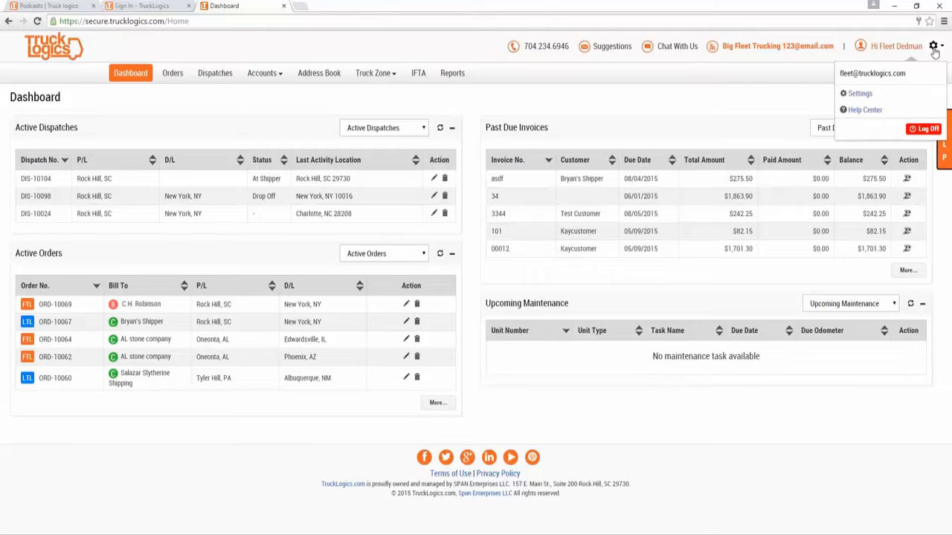
click(855, 94)
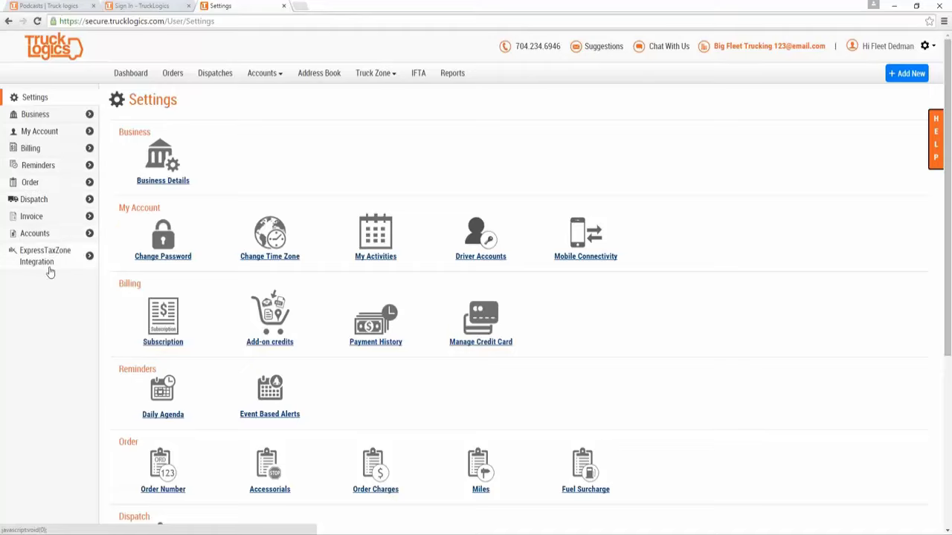
scroll(52, 338, down, 5)
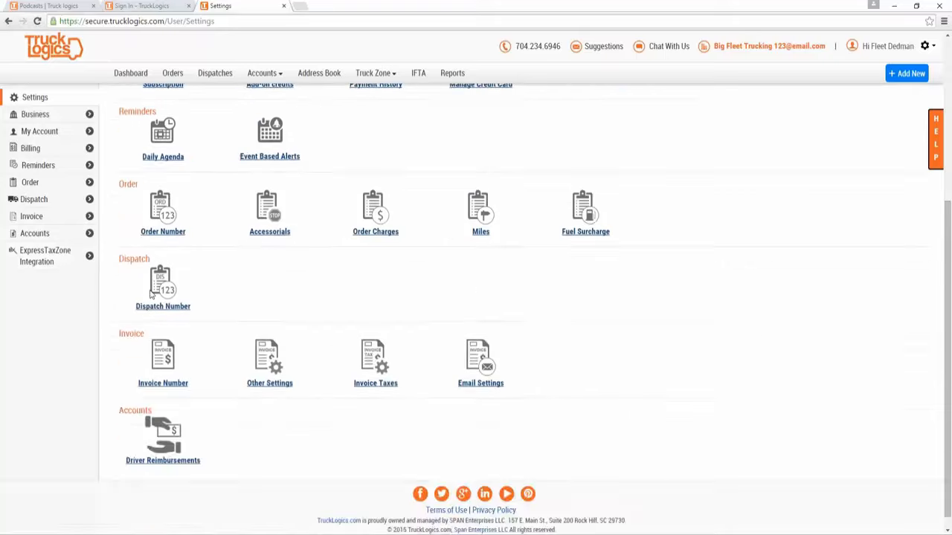
scroll(156, 301, up, 4)
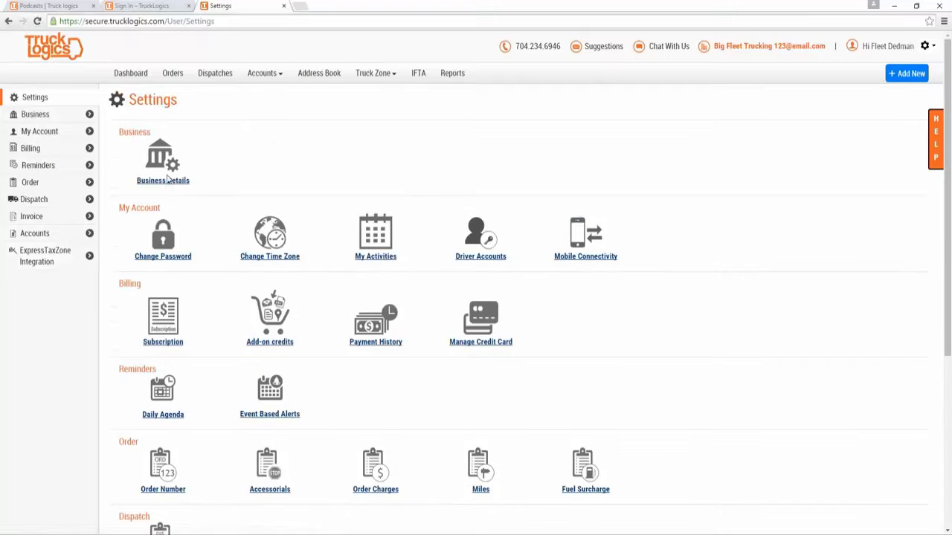
Open Business Details and review the business information, address, contact details and social networking fields.
click(168, 183)
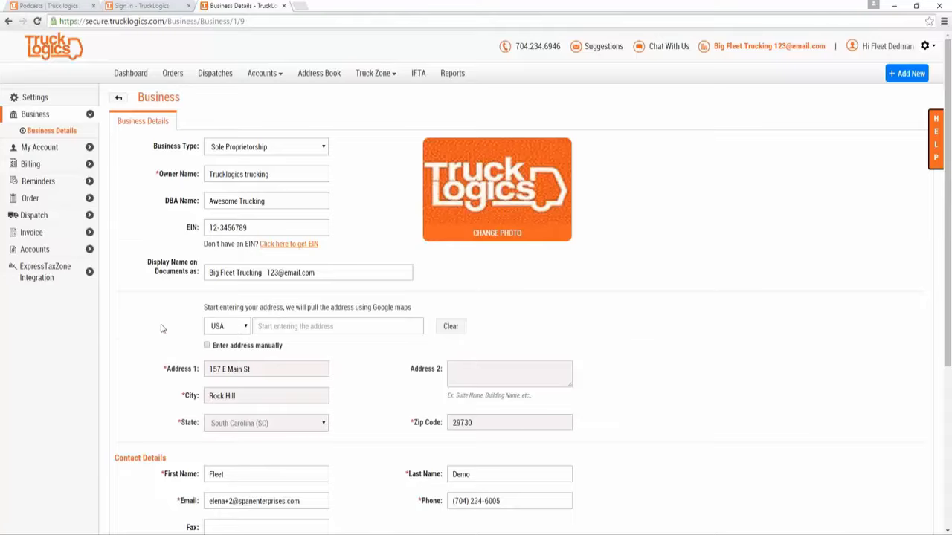
scroll(160, 329, down, 2)
scroll(165, 300, up, 2)
scroll(402, 254, down, 2)
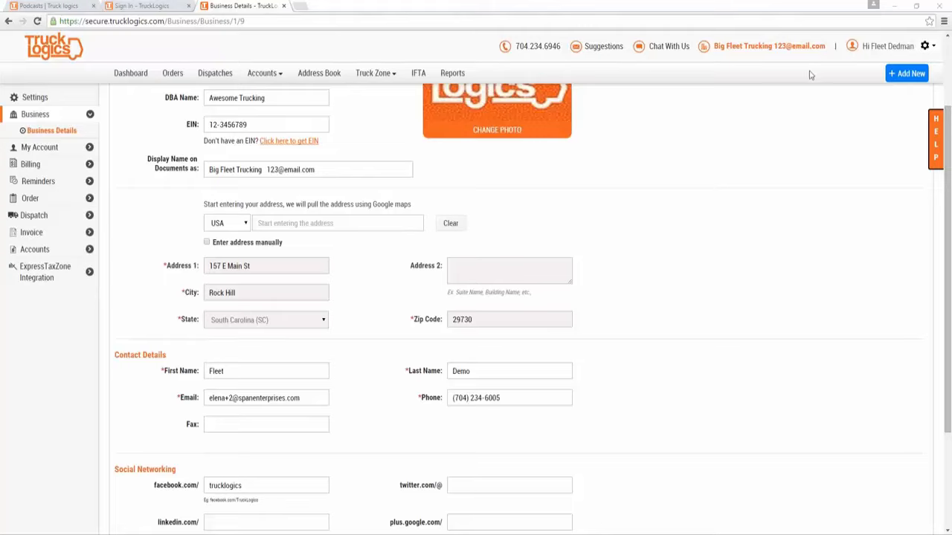
Open the My Account settings and view the Change Password, Change Time Zone and My Activities sections.
click(49, 147)
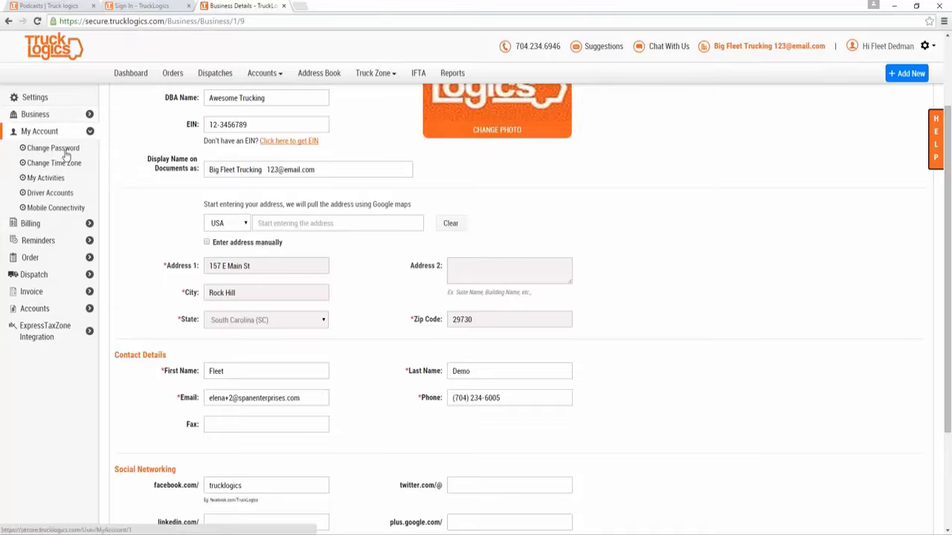
click(35, 116)
click(44, 131)
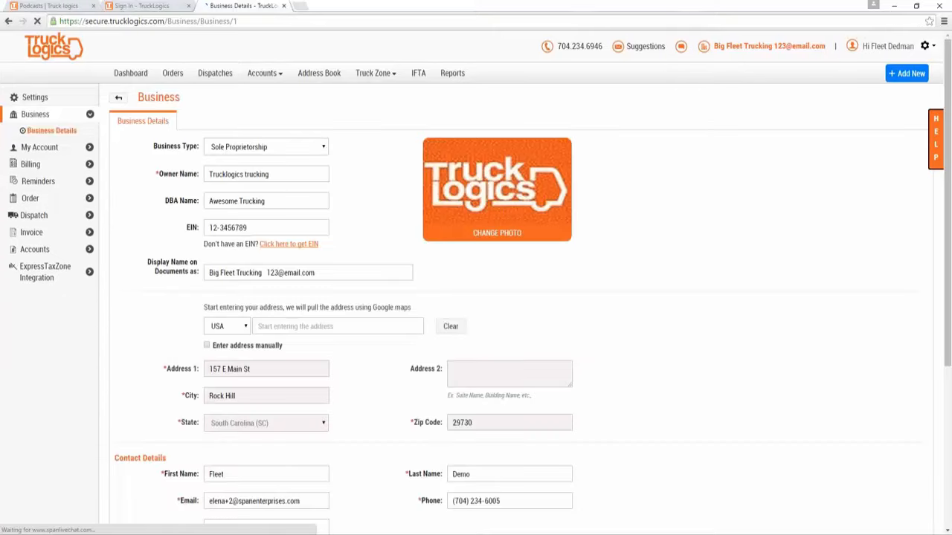
click(41, 148)
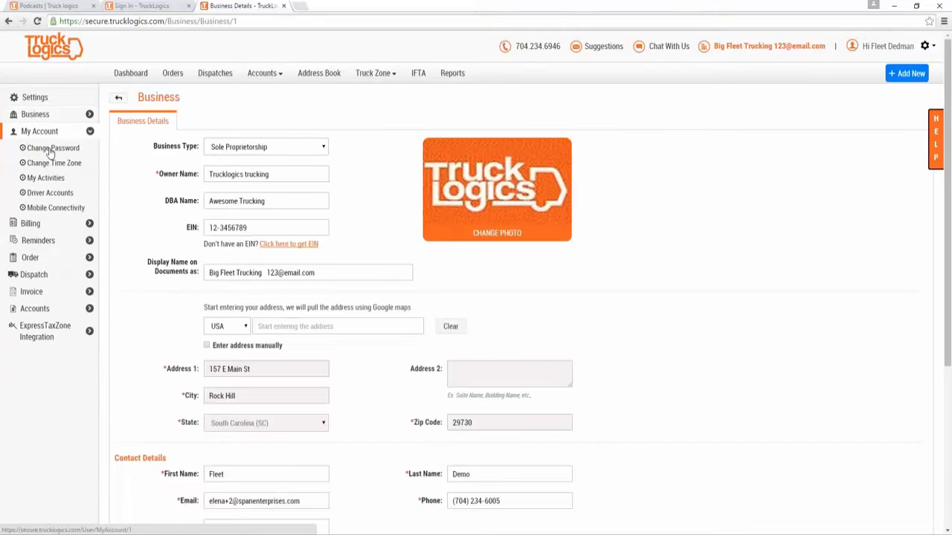
click(52, 148)
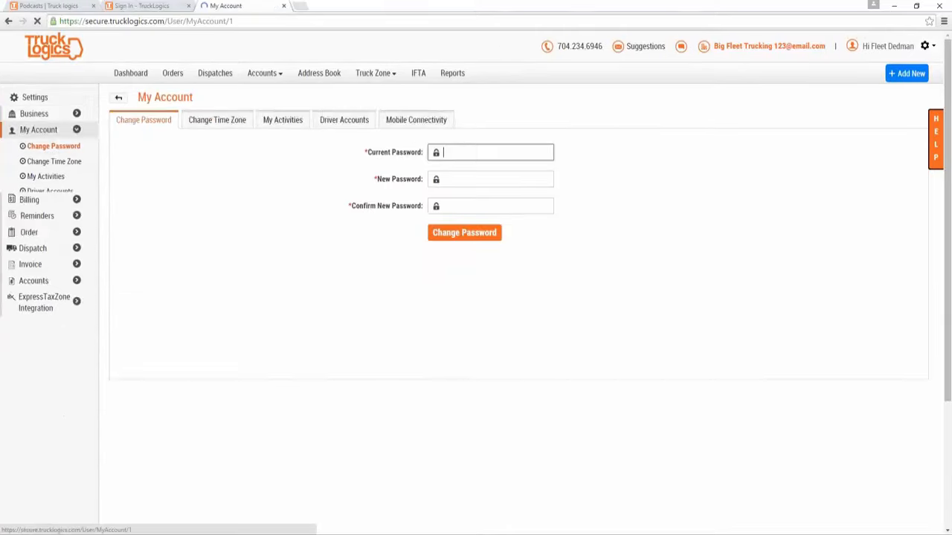
click(223, 123)
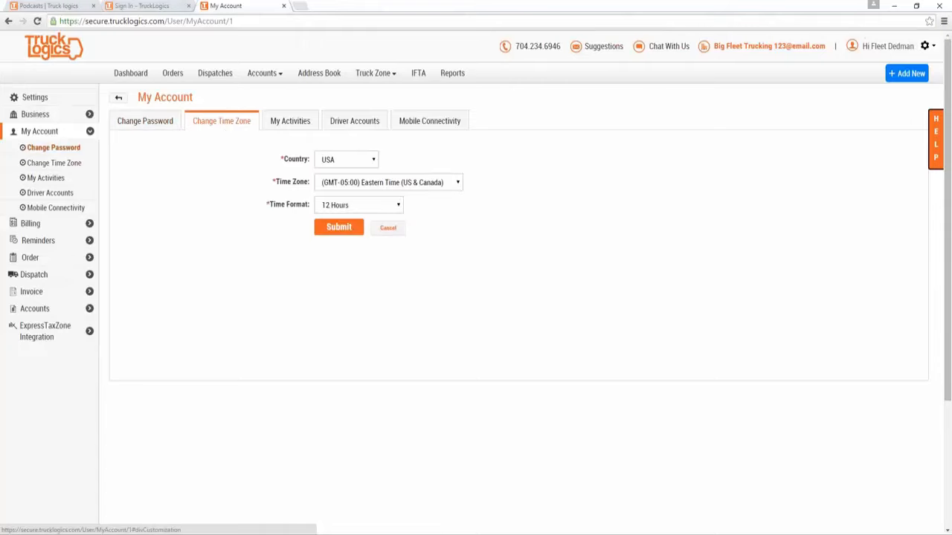
click(292, 122)
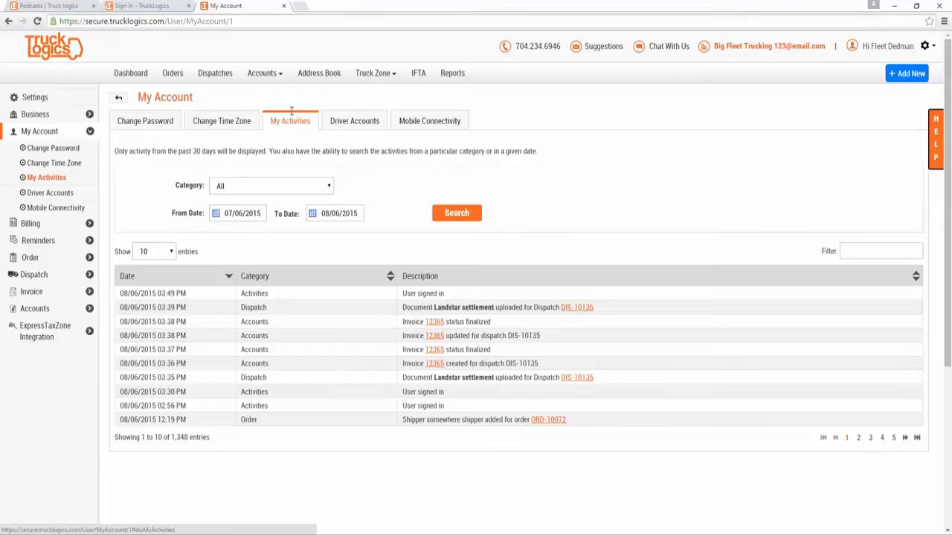
View the Driver Accounts list, and open the Setup Driver Account form and close it without creating an account.
click(354, 123)
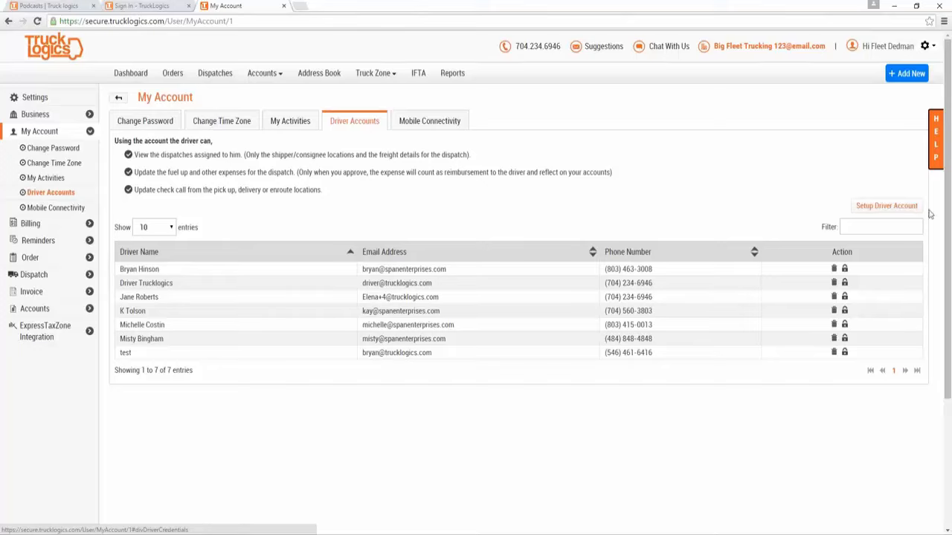
click(897, 208)
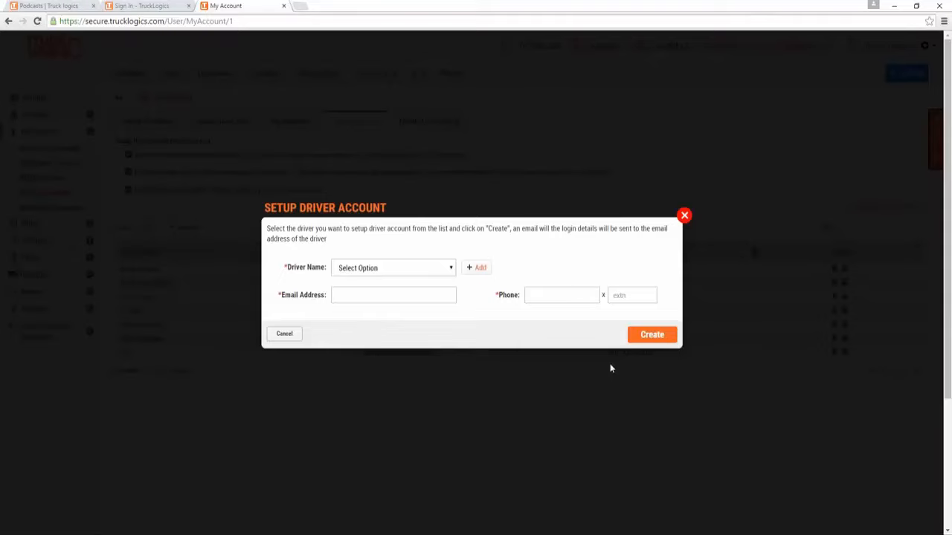
click(685, 217)
Open Mobile Connectivity and look through the connected Android, web and iOS devices.
click(429, 121)
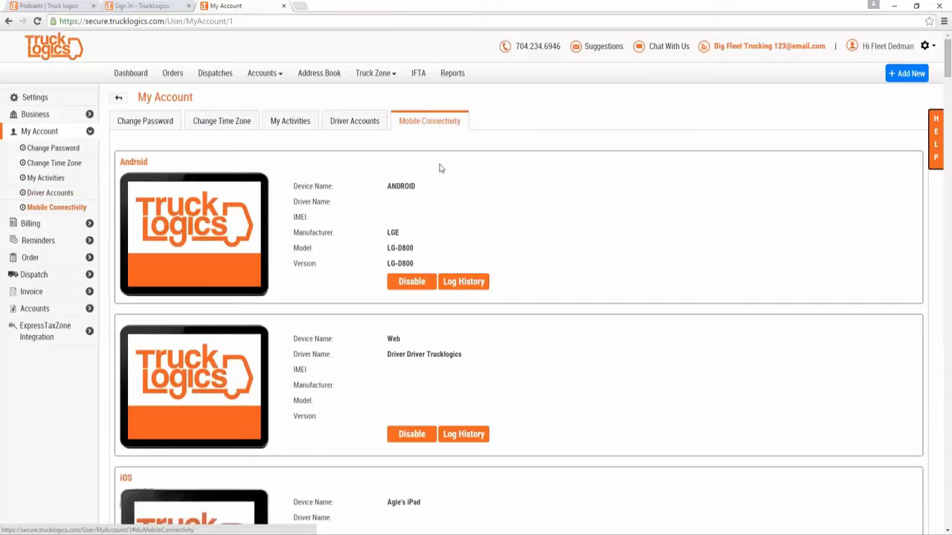
scroll(506, 187, down, 3)
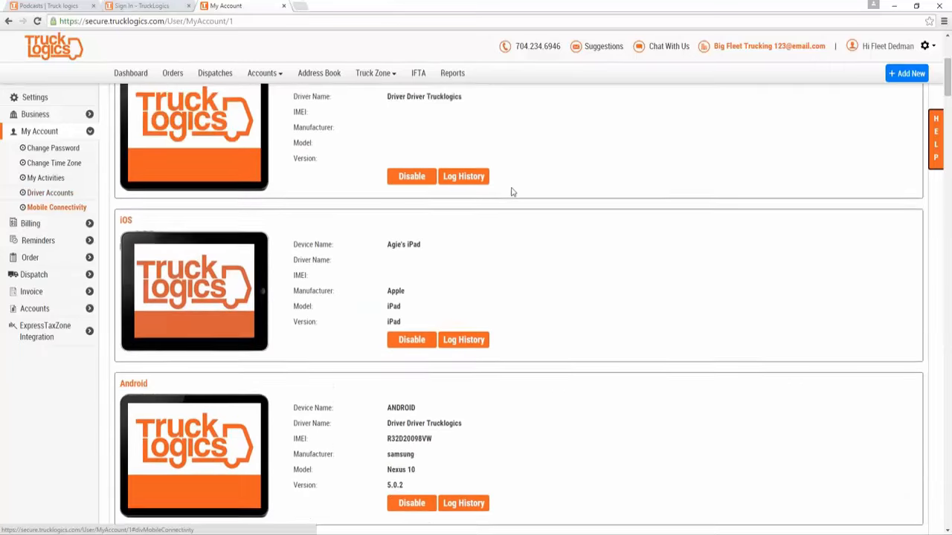
scroll(511, 192, down, 2)
scroll(512, 192, up, 5)
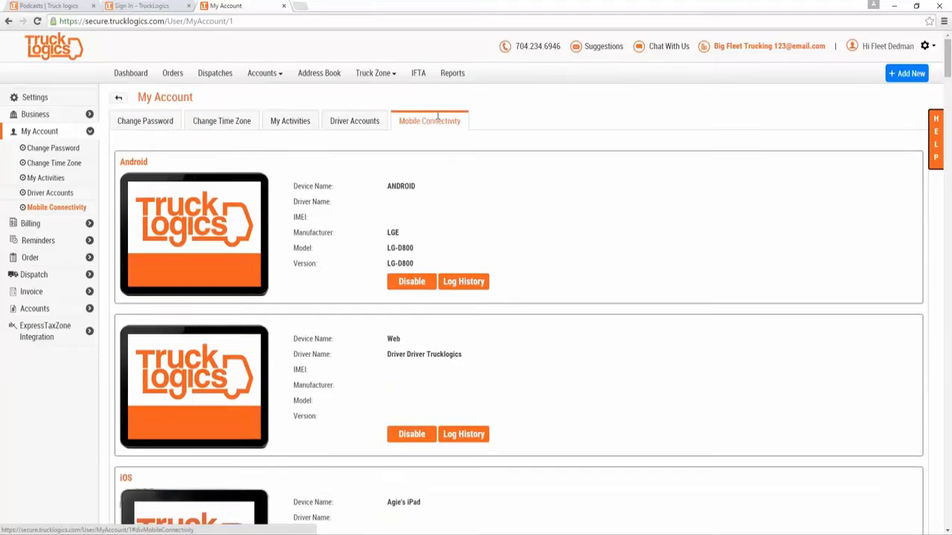
View the Add-on credits under Billing, and the Daily Agenda and Event Based Alerts settings under Reminders.
click(46, 224)
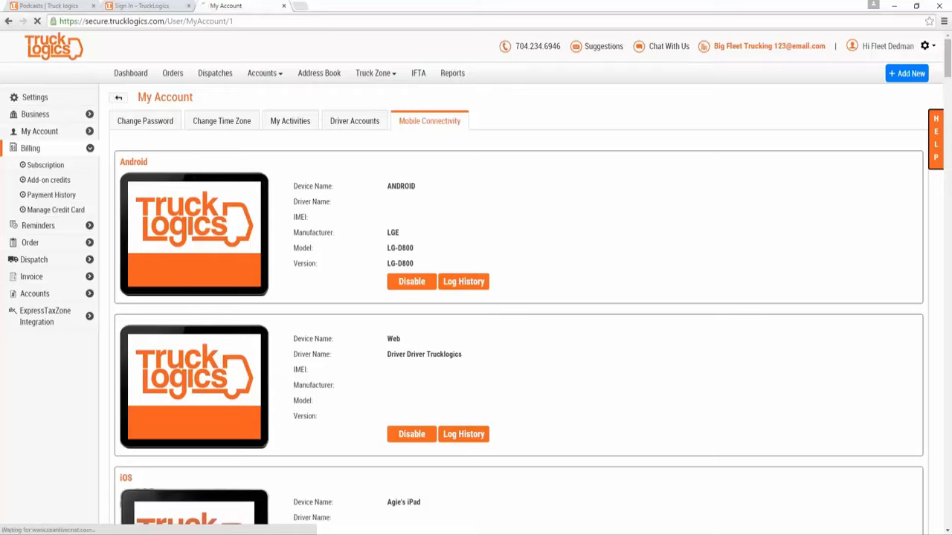
click(46, 179)
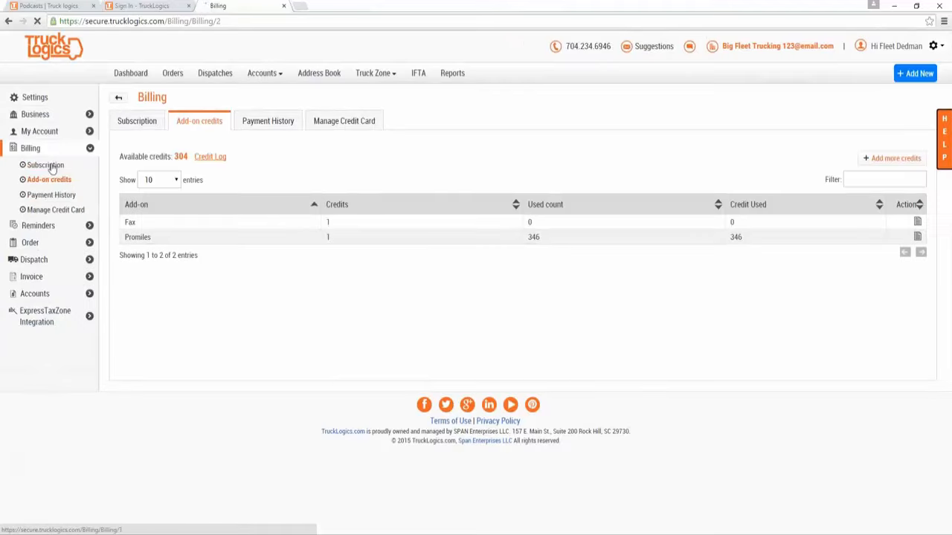
click(41, 225)
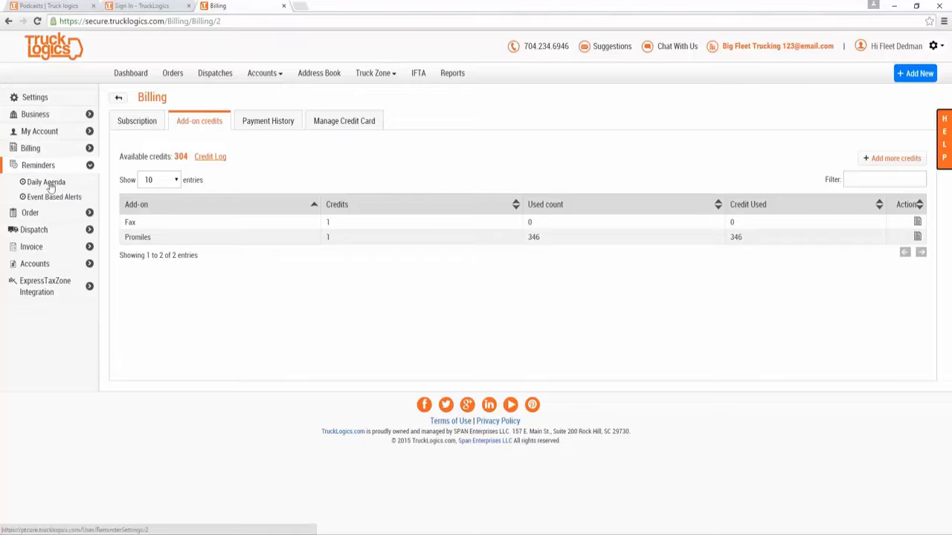
click(49, 183)
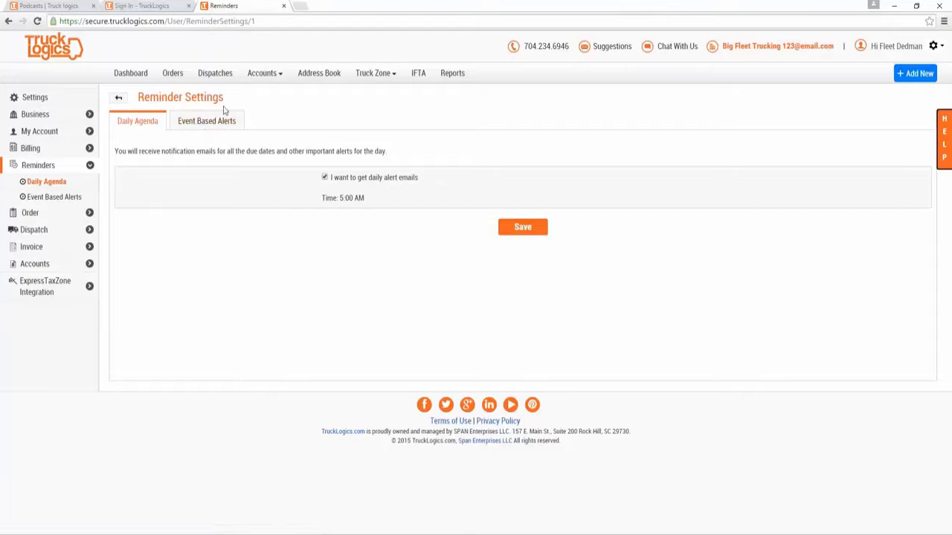
click(202, 122)
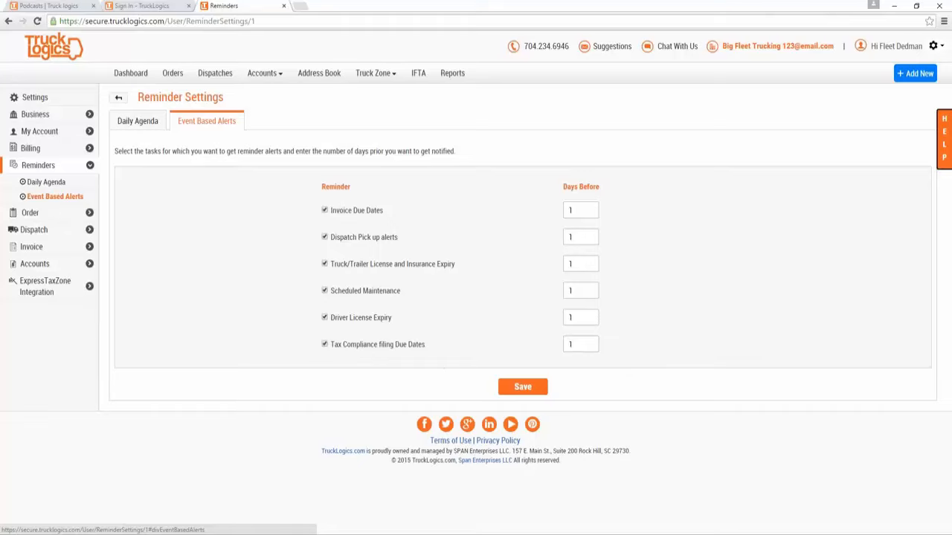
Open the Order Number settings and point out the order number's prefix without changing it.
click(58, 212)
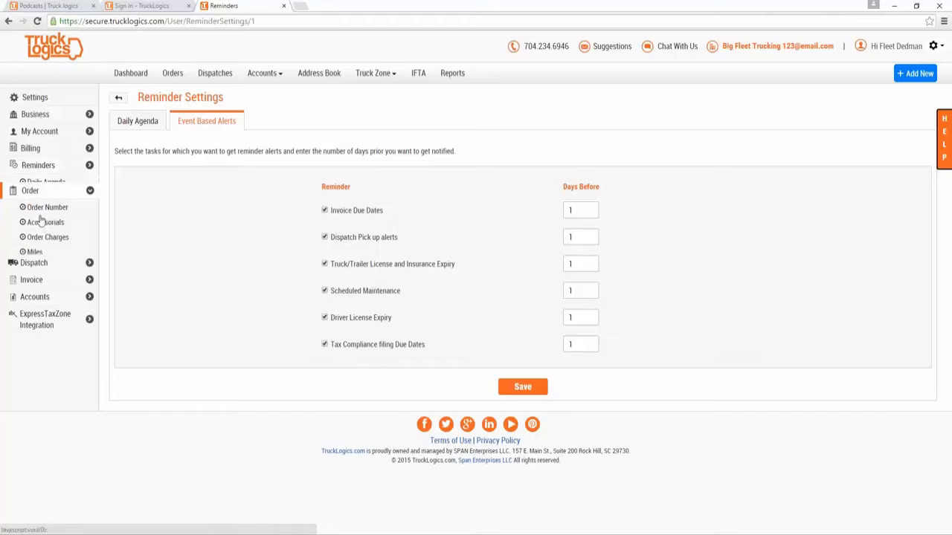
click(67, 199)
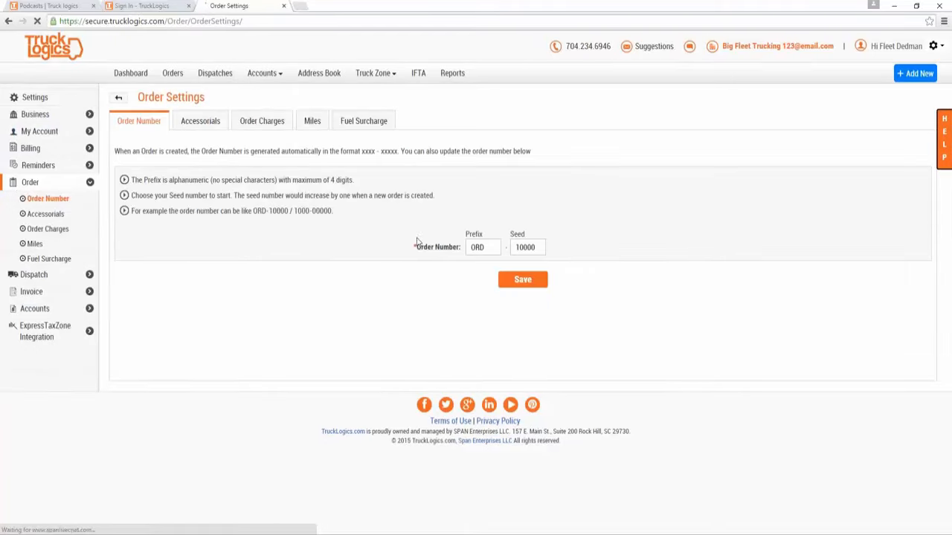
click(487, 250)
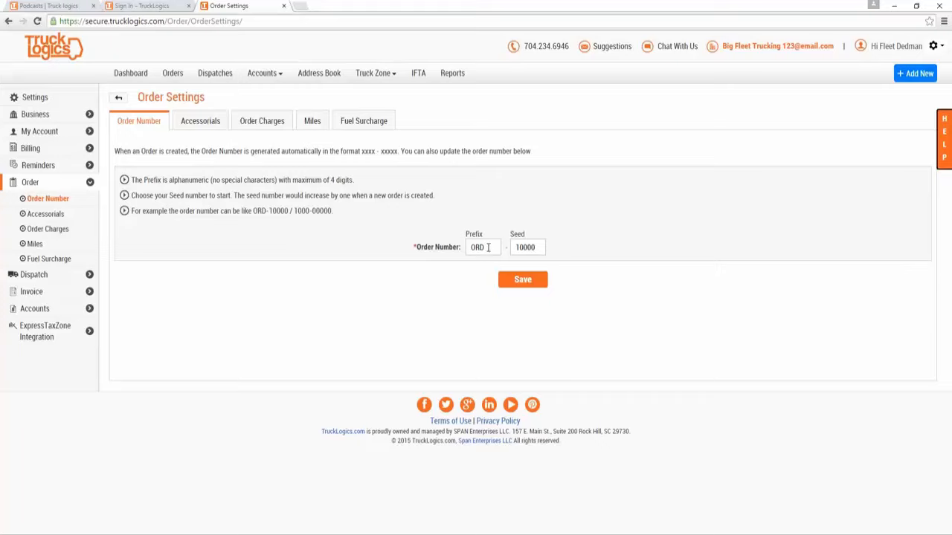
click(487, 249)
drag(487, 249, 468, 248)
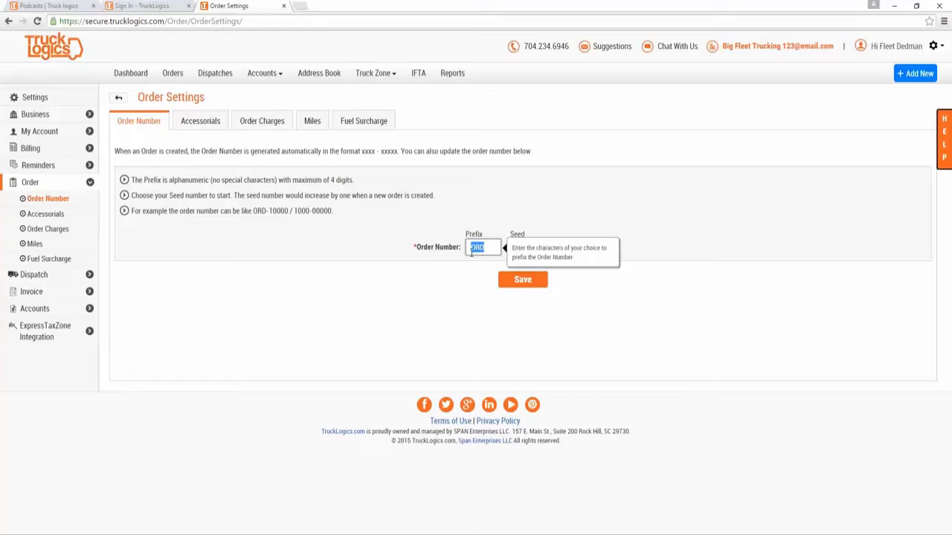
click(465, 265)
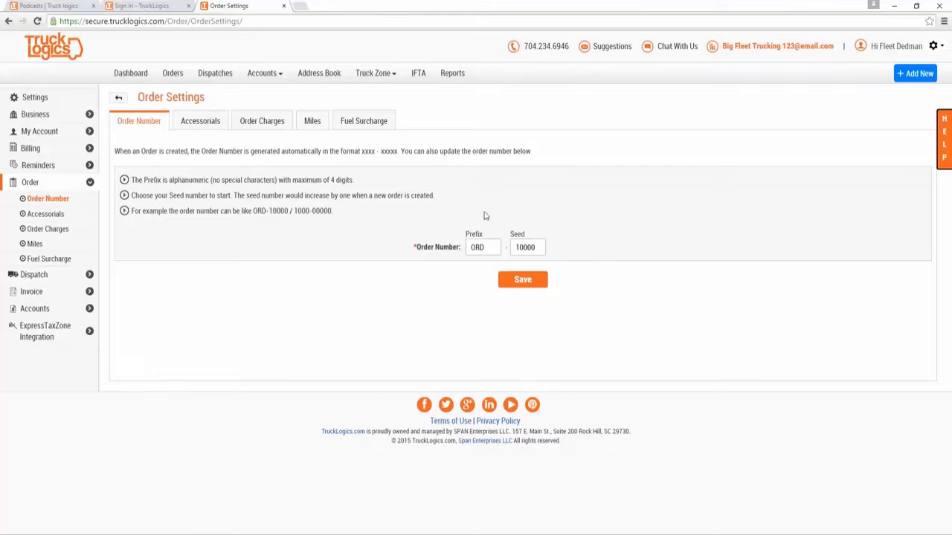
View the order Accessorials list, and open the form for new accessorial fees and close it without saving.
click(200, 125)
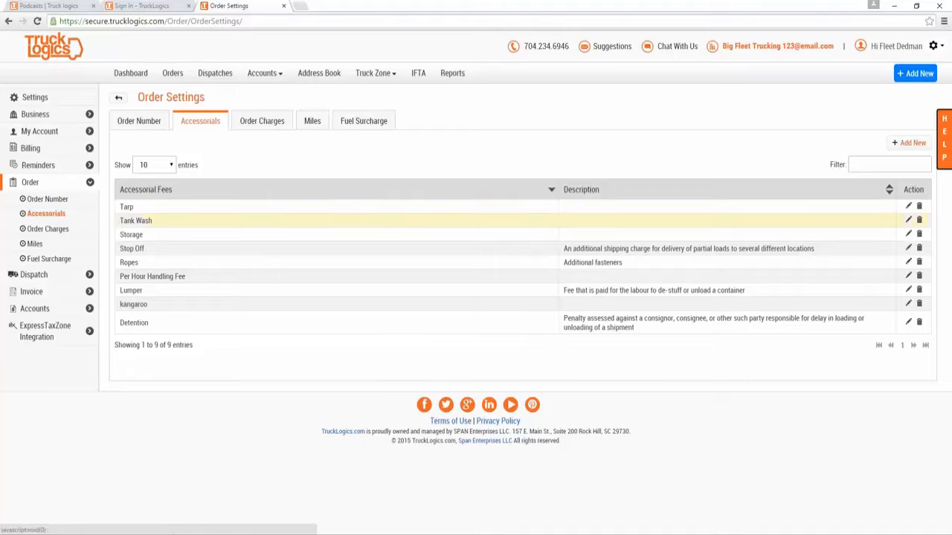
click(911, 145)
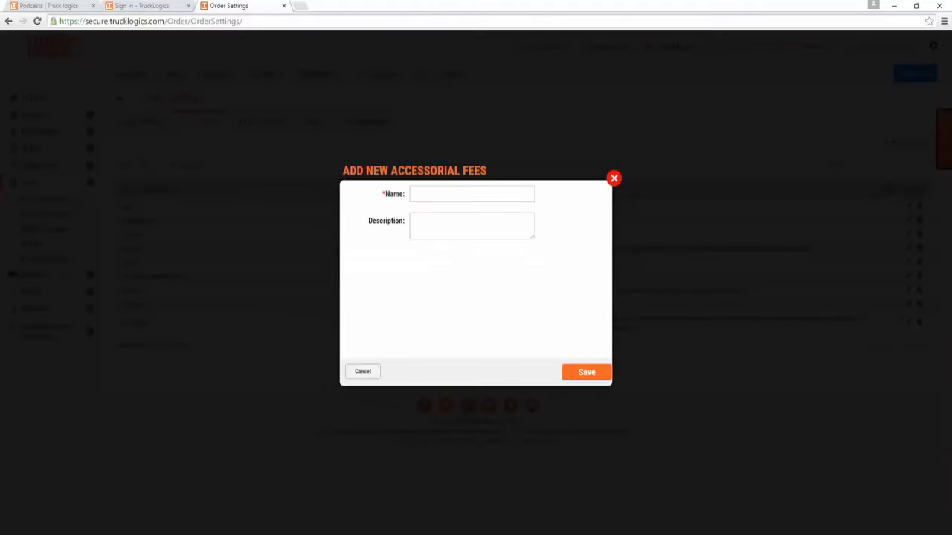
click(613, 179)
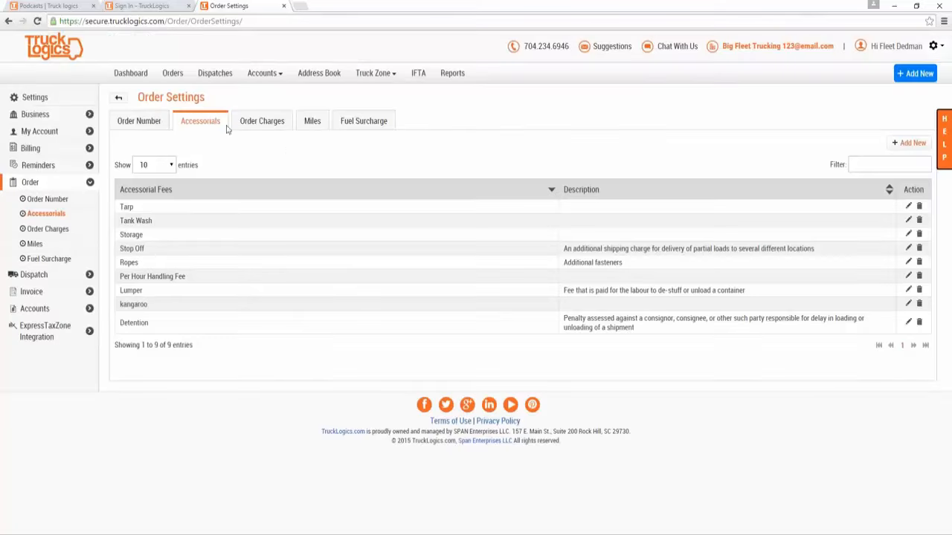
View the default payment rates in Order Charges and the mileage calculation methods in Miles.
click(264, 125)
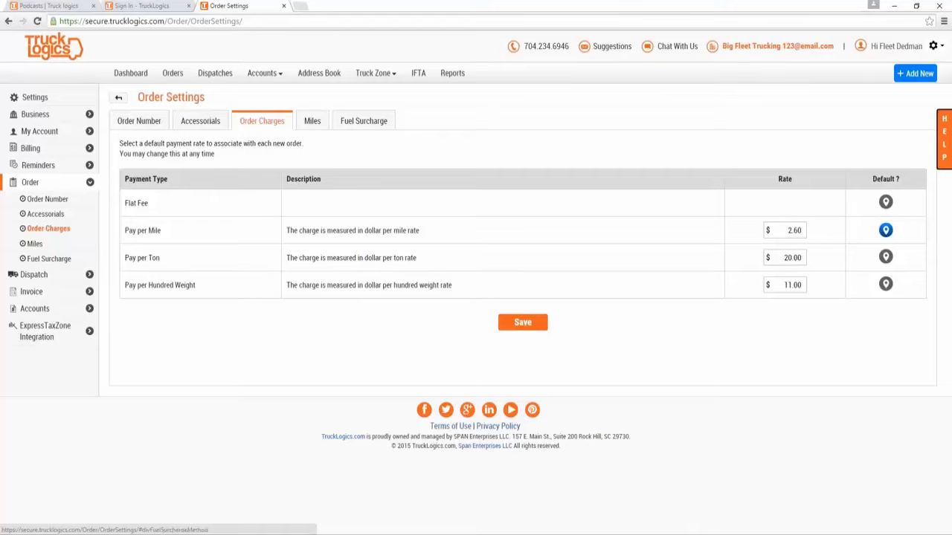
click(310, 126)
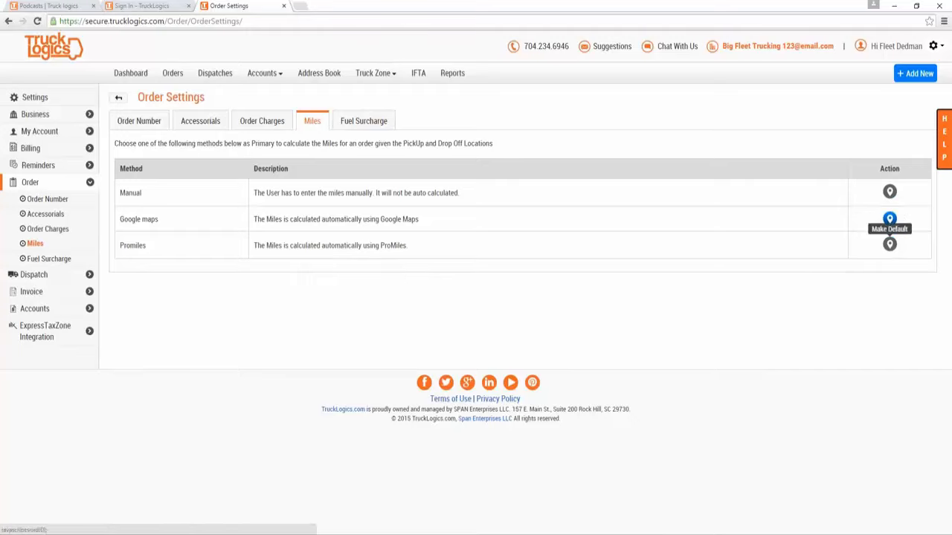
View the order Fuel Surcharge methods and the Dispatch Number settings, pointing out the dispatch number's prefix without changing it.
click(366, 122)
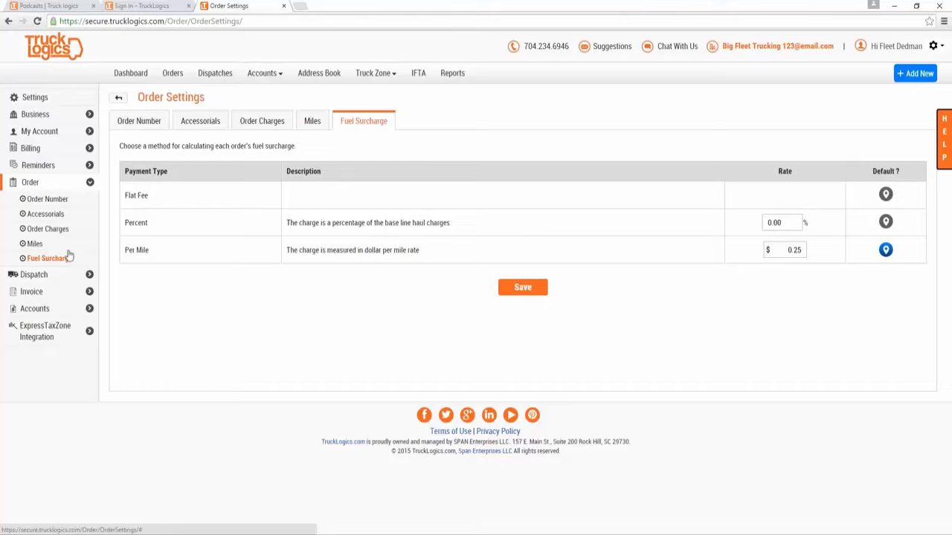
click(34, 274)
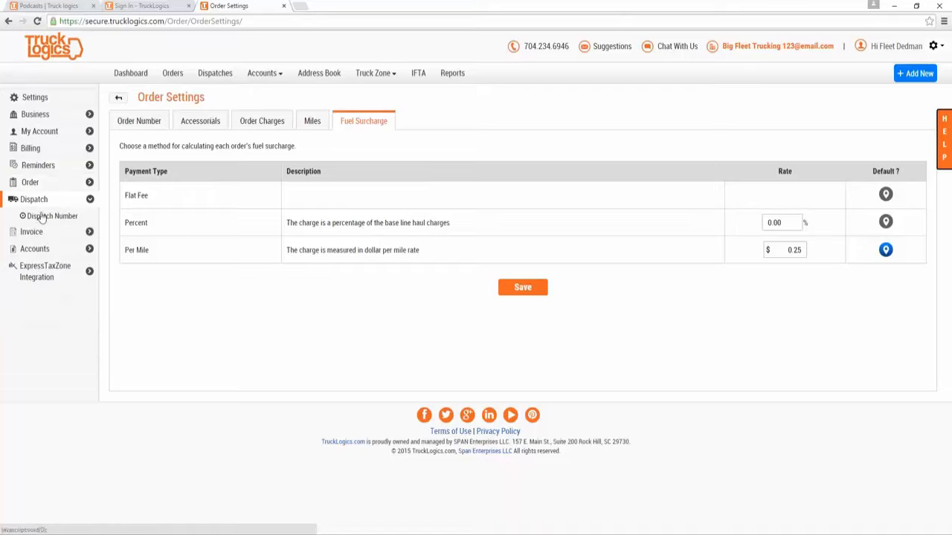
click(42, 215)
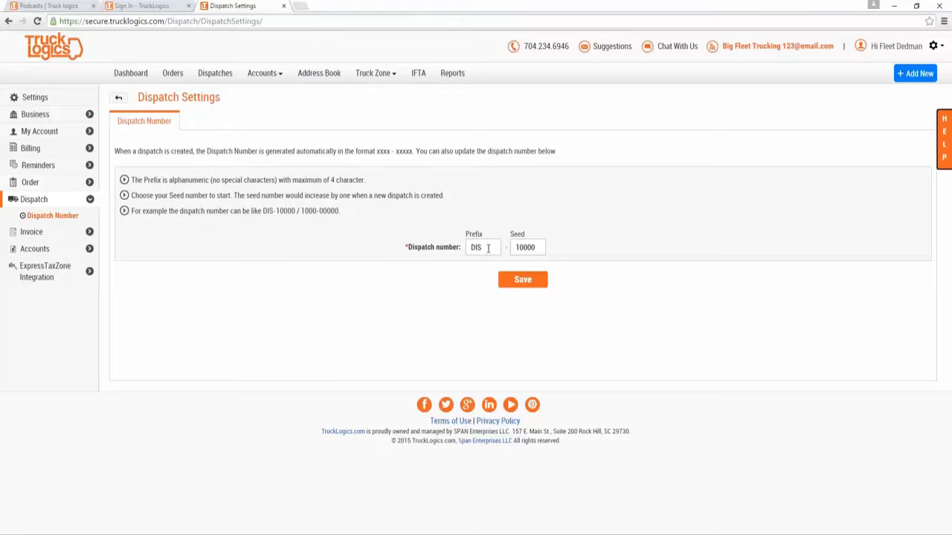
drag(487, 249, 467, 248)
View the Invoice Number settings and the payment terms and invoice terms and conditions under Other Invoice Settings.
click(37, 232)
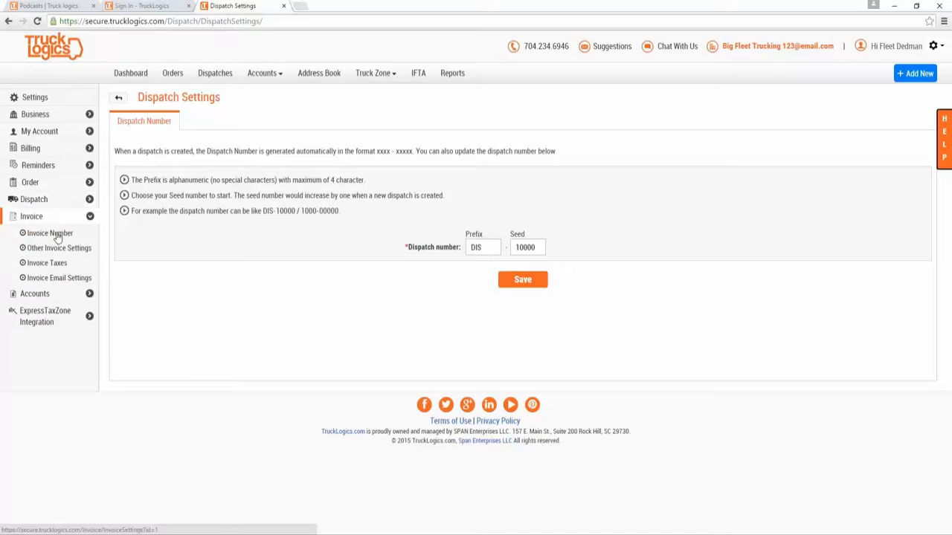
click(57, 235)
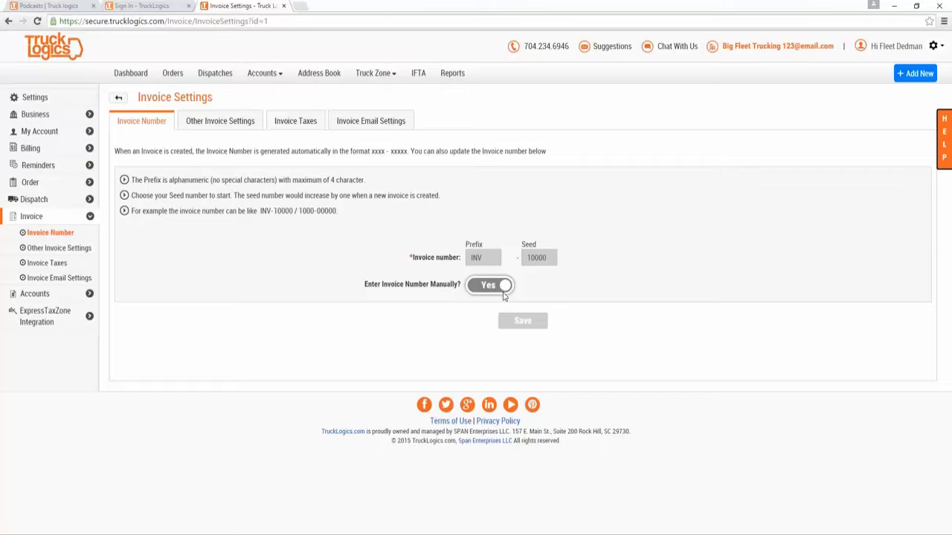
click(224, 124)
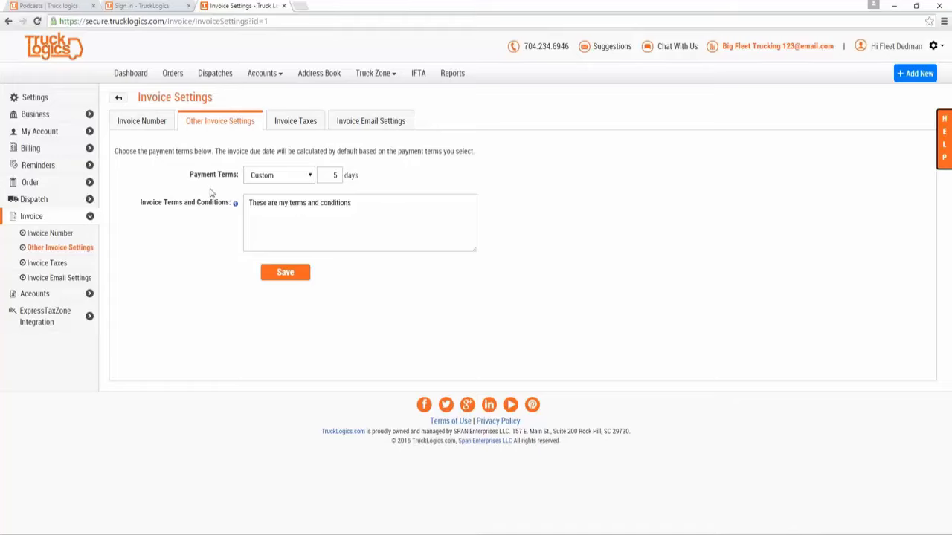
click(312, 231)
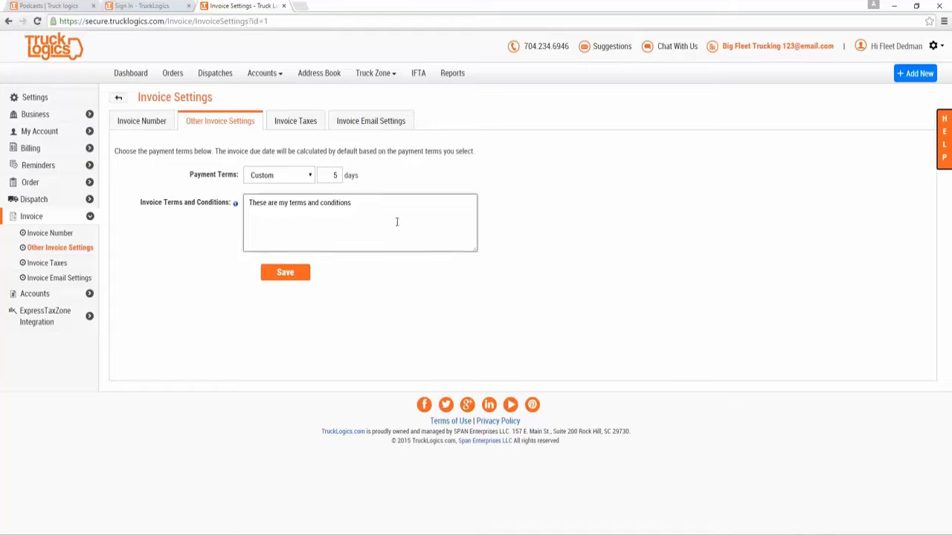
View the Invoice Taxes list, and open the form for a new invoice tax and close it without saving.
click(293, 125)
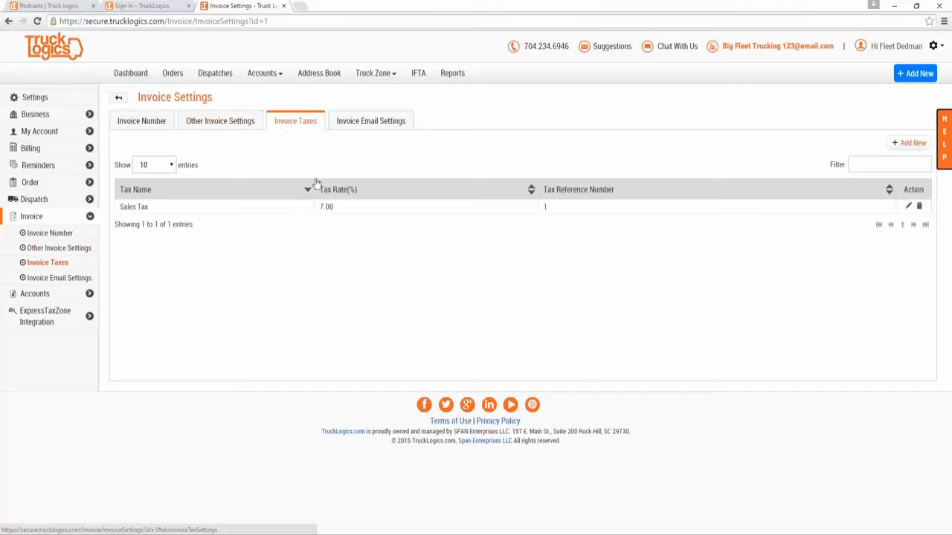
click(268, 208)
click(912, 144)
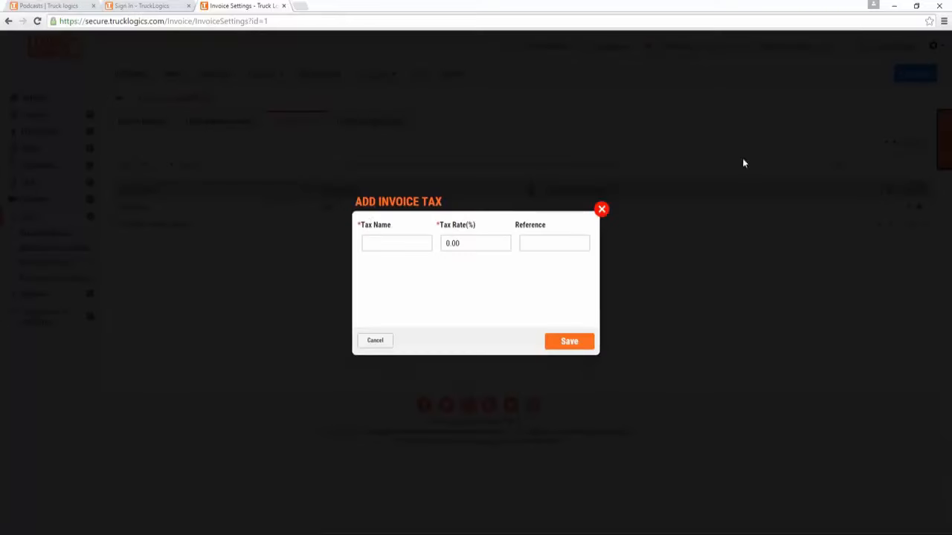
click(387, 242)
click(601, 212)
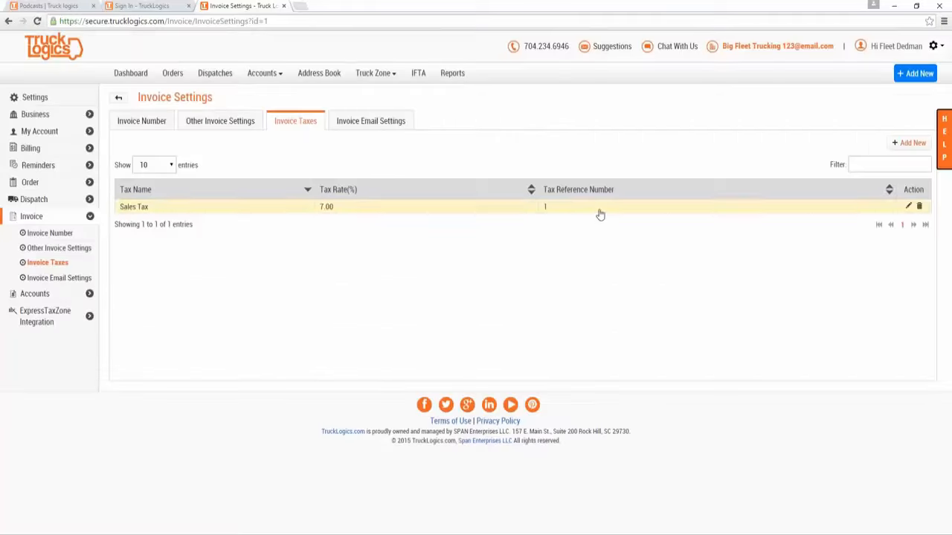
Open the Invoice Email Settings, dismiss the McAfee notice and save the invoice email template as it stands.
click(371, 120)
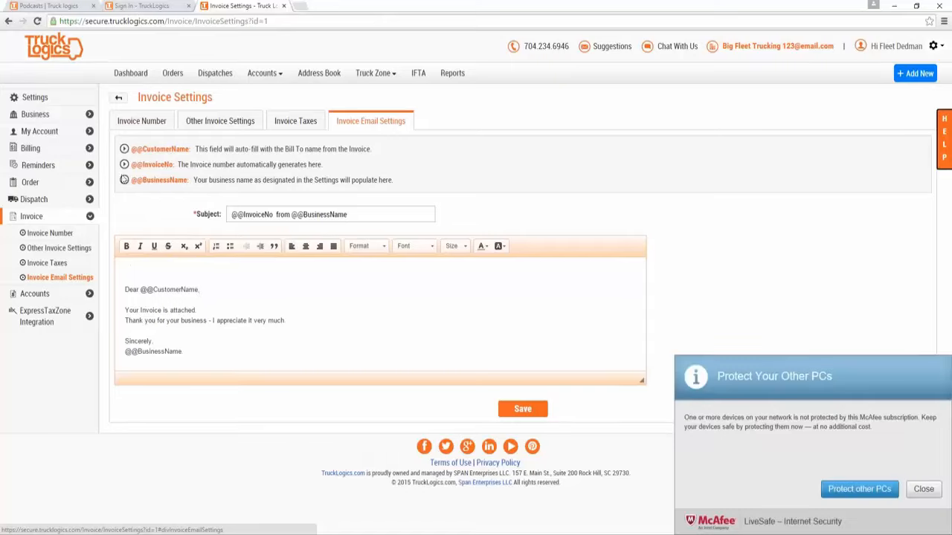
click(923, 491)
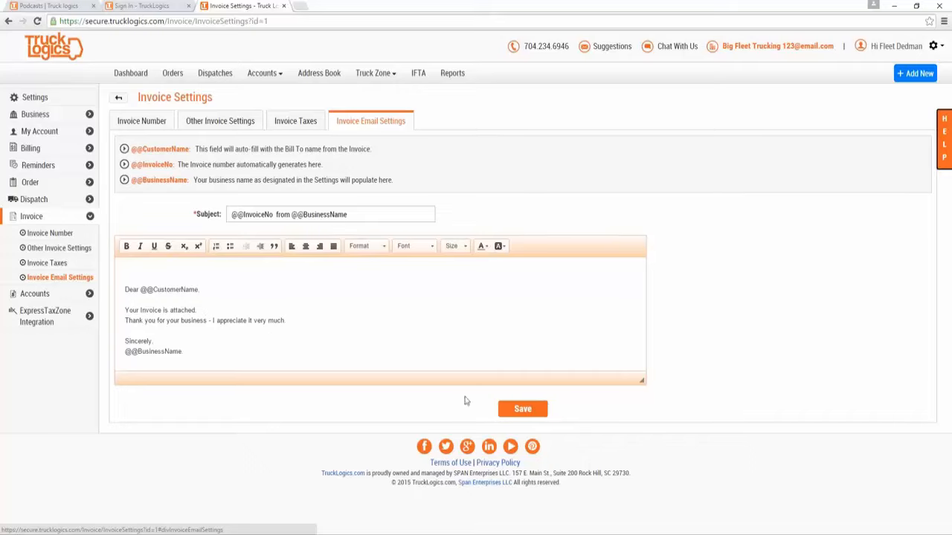
click(523, 411)
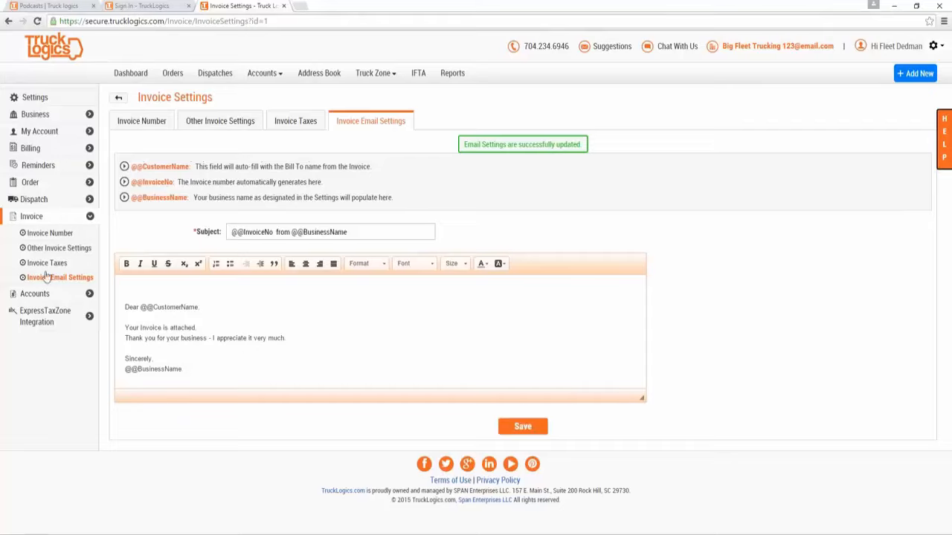
View the Driver Reimbursements accounts and open the form for a new reimbursement account, showing its tax category choices.
click(42, 295)
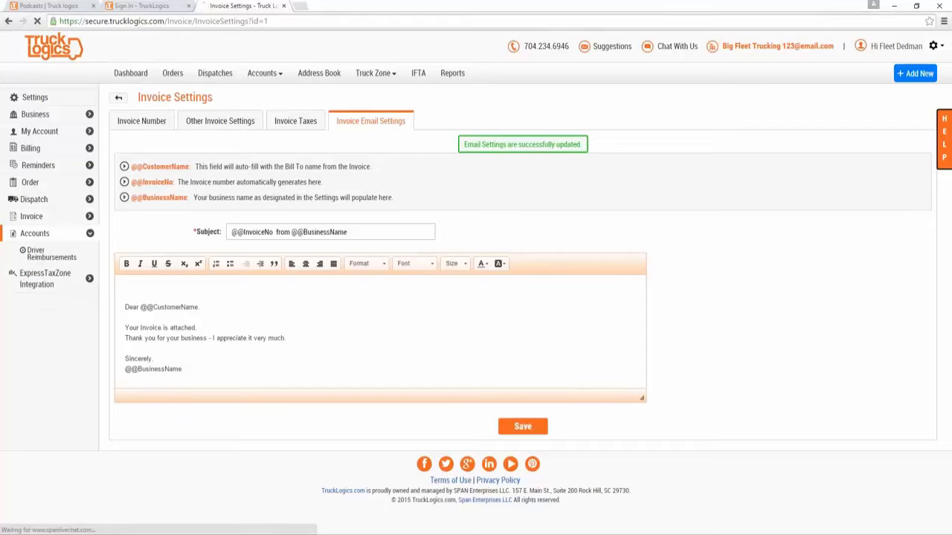
click(41, 256)
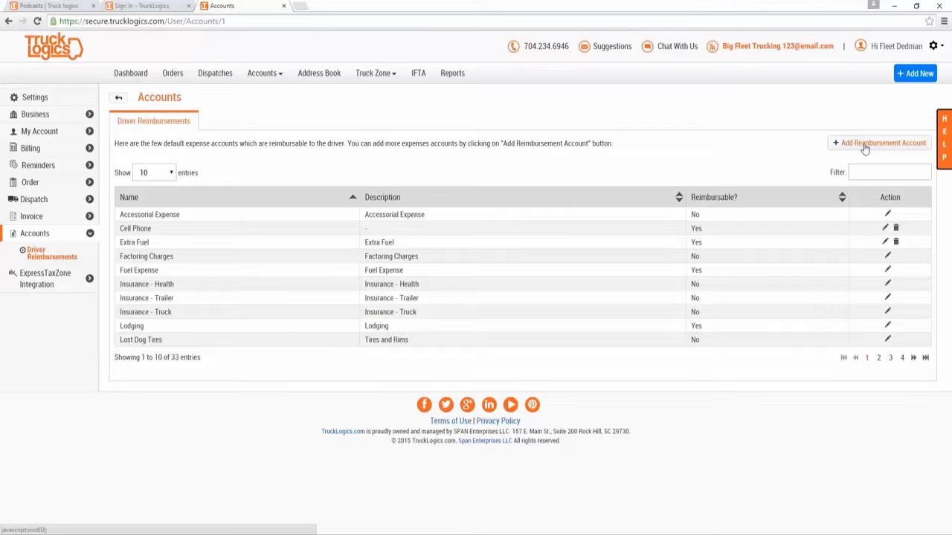
click(865, 148)
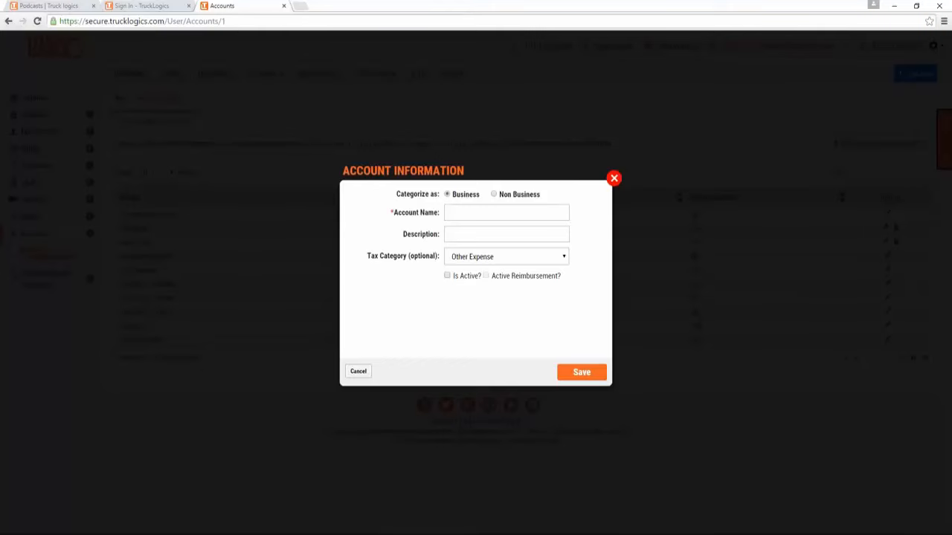
click(474, 216)
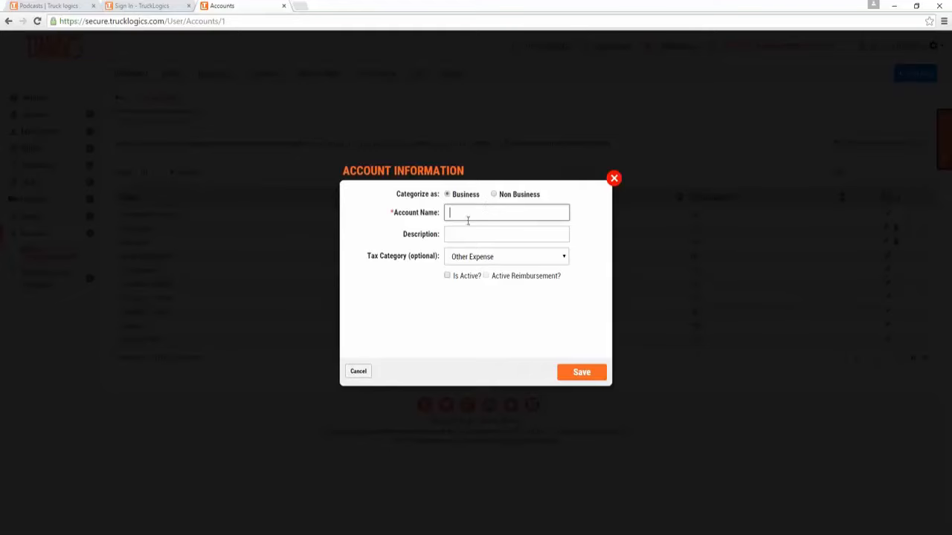
click(500, 261)
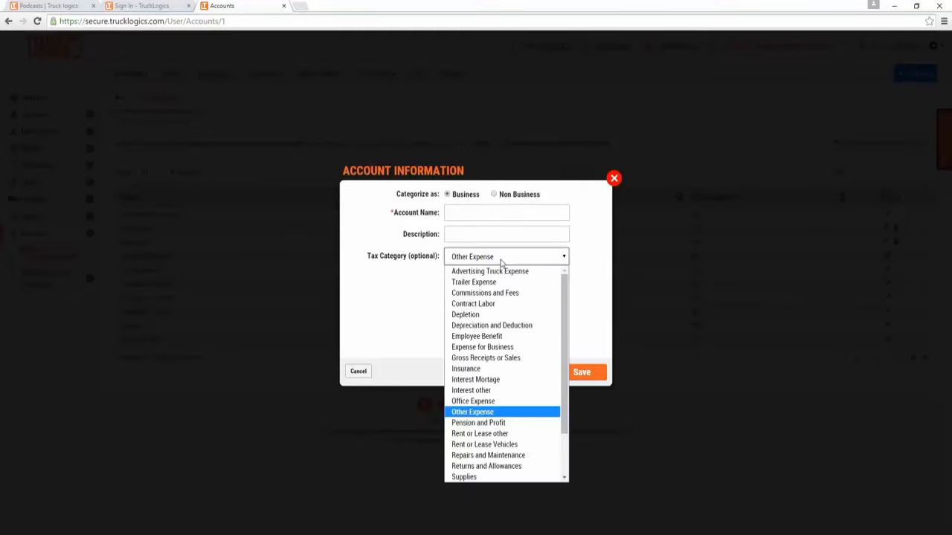
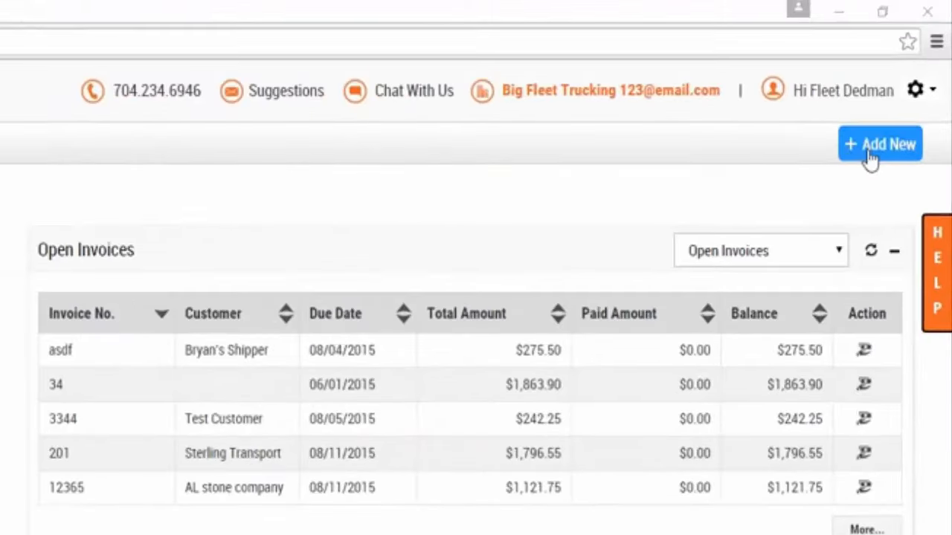
Show the kinds of records that can be added from the dashboard, and start a new FTL (Full Truckload) order.
click(870, 155)
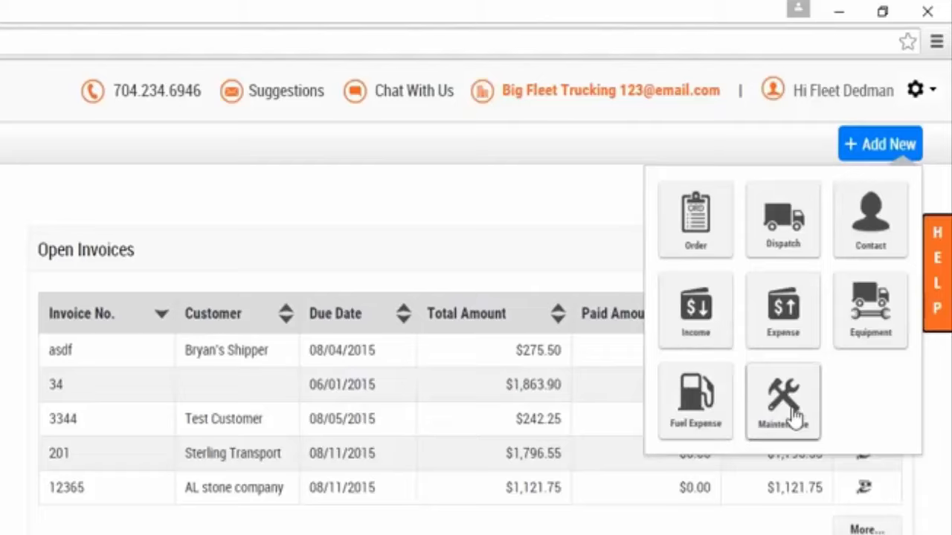
click(890, 159)
click(889, 159)
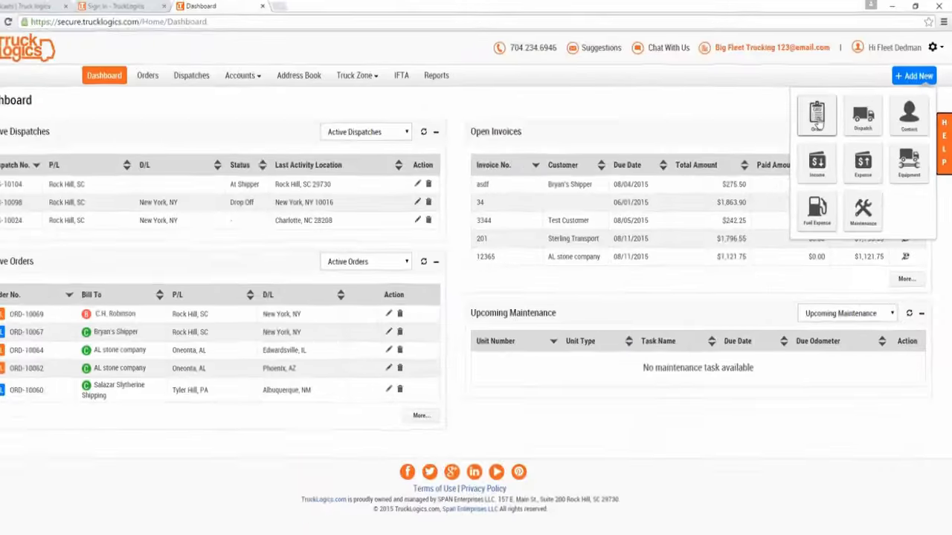
click(697, 223)
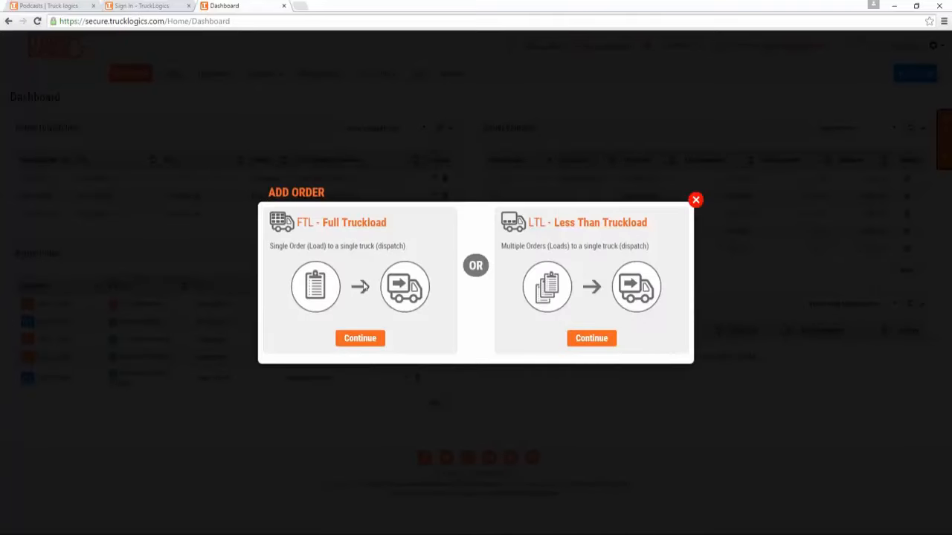
click(361, 338)
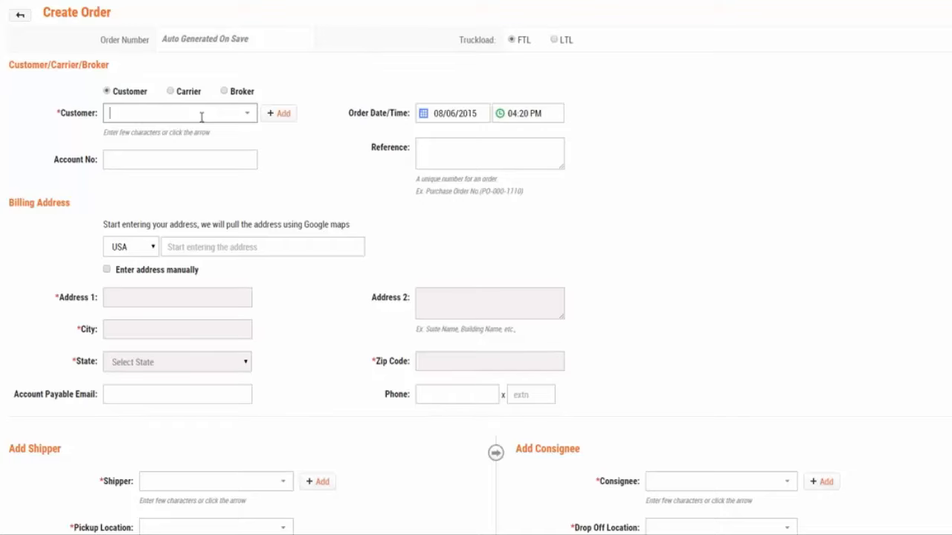
Find customers matching "ster" and choose Sterling Transport, New York, NY as the order's customer.
text(ste)
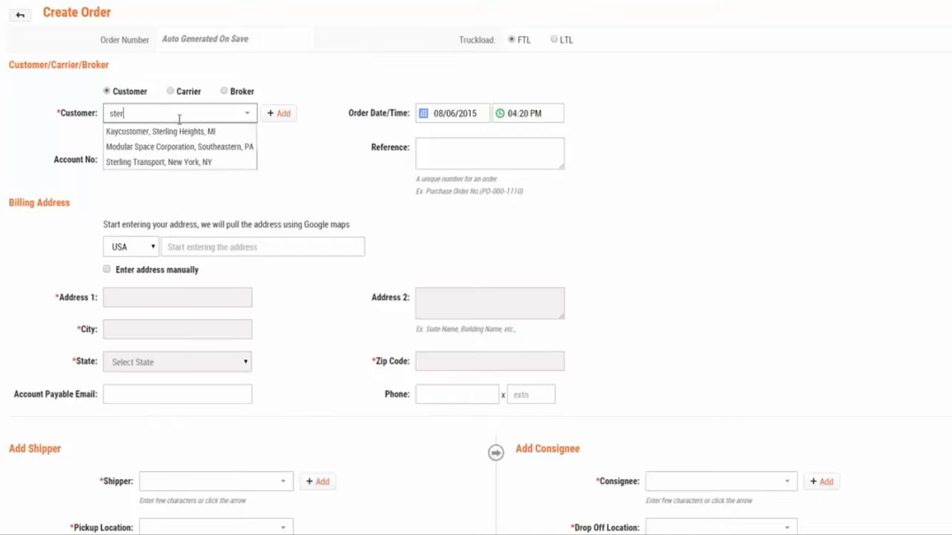
text(r)
click(143, 162)
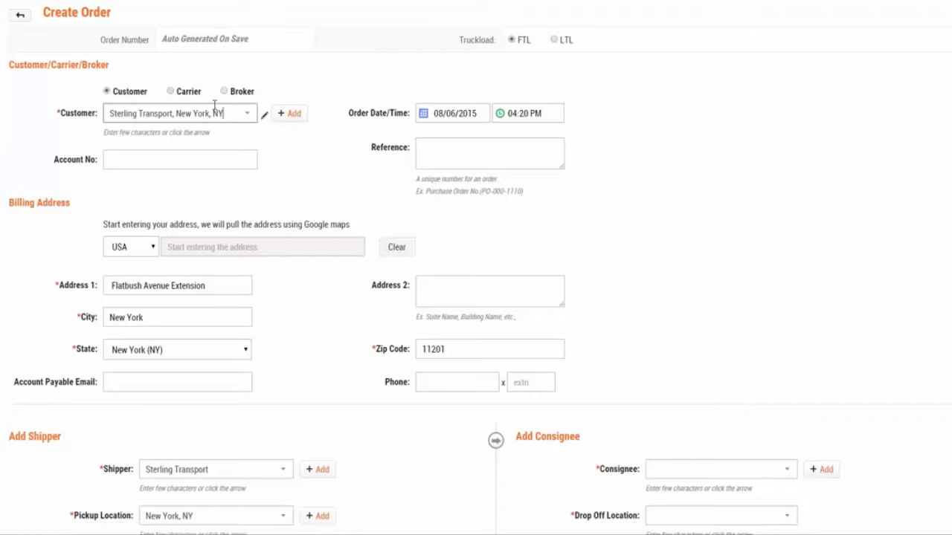
Open the quick-add customer form, fill in a billing address from the Google Maps suggestions, and close the form without saving.
click(292, 114)
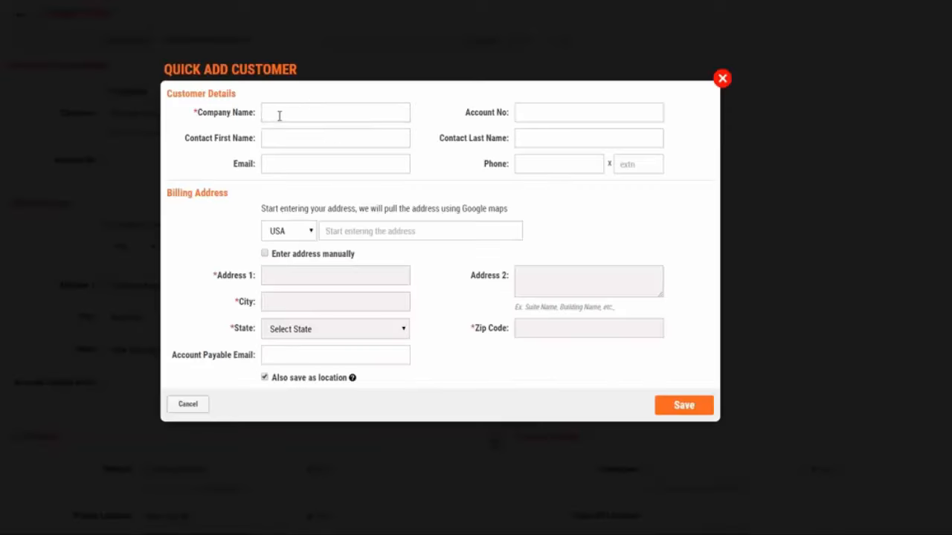
click(279, 115)
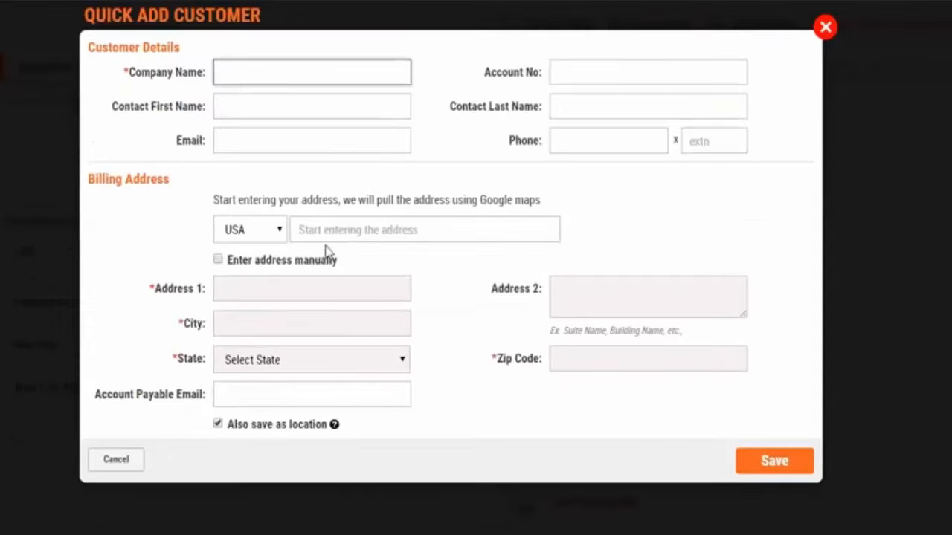
click(358, 237)
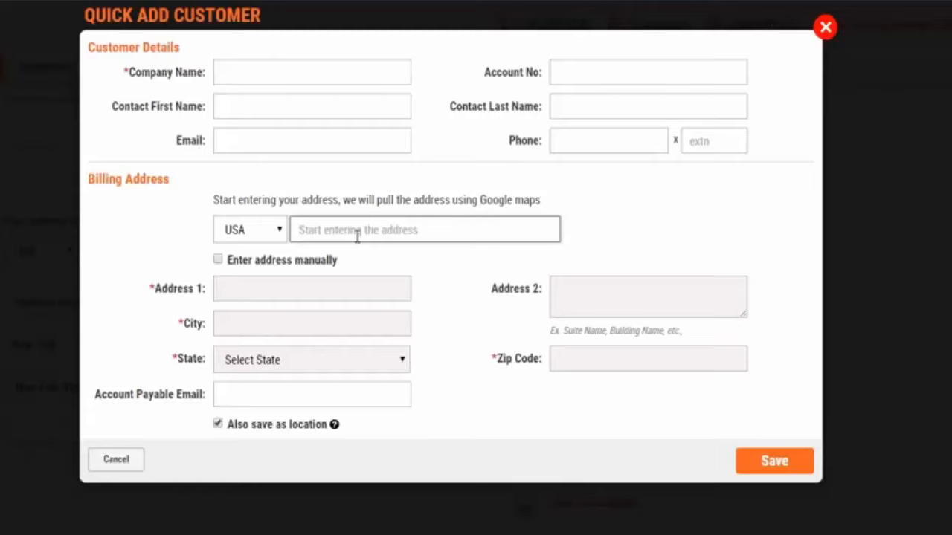
text(1571)
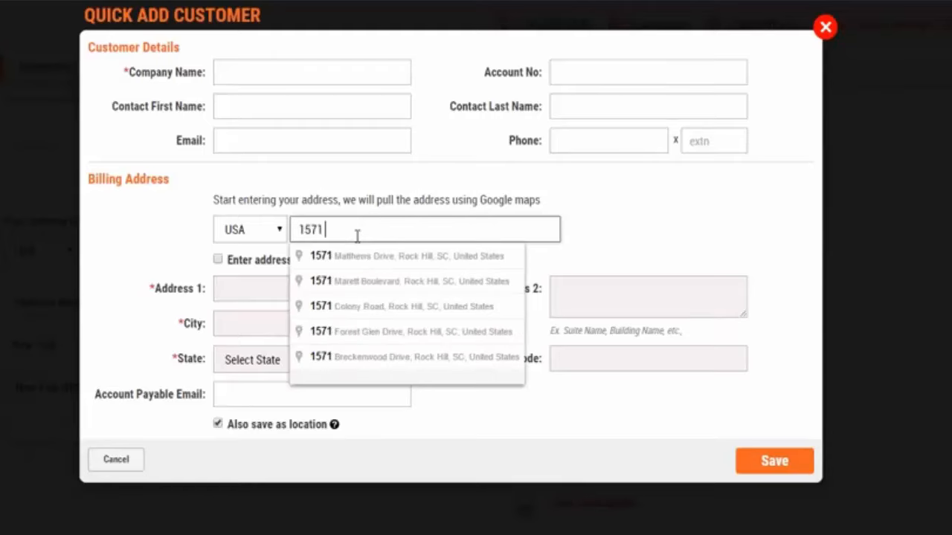
text( east)
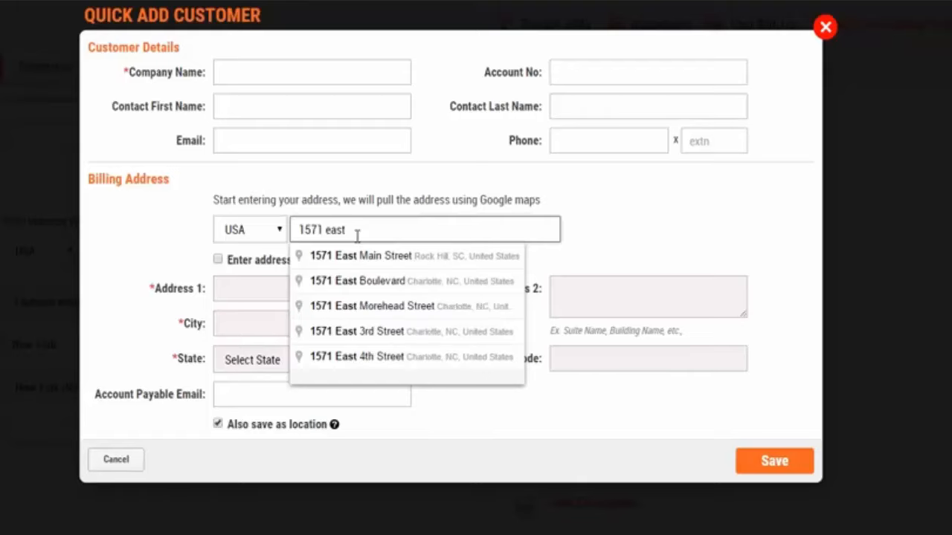
click(394, 255)
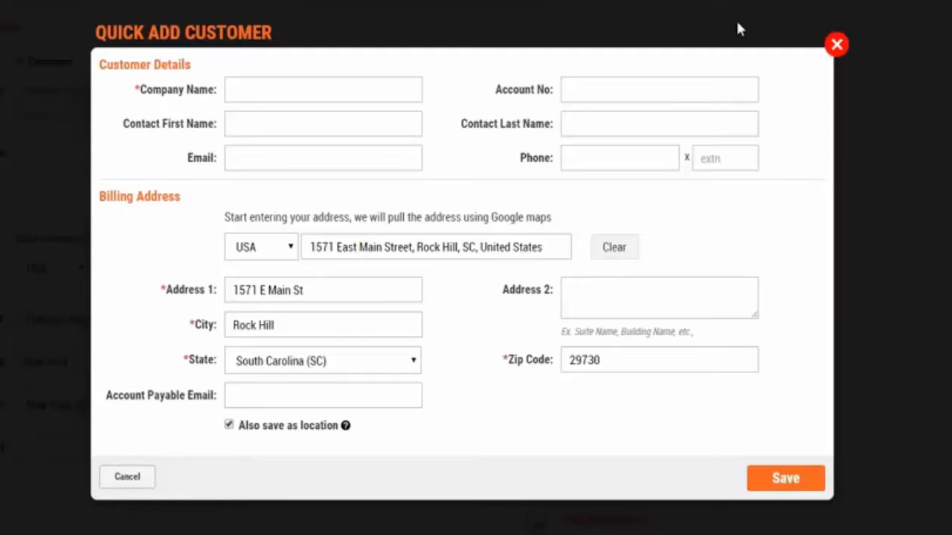
click(836, 46)
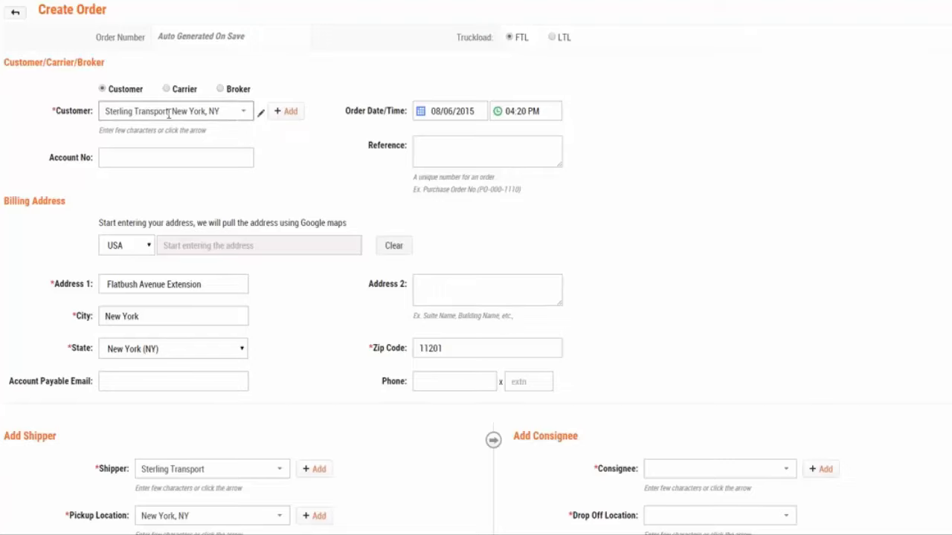
Show the calendar for the order date and set the order time to 07:00 PM.
scroll(343, 133, down, 1)
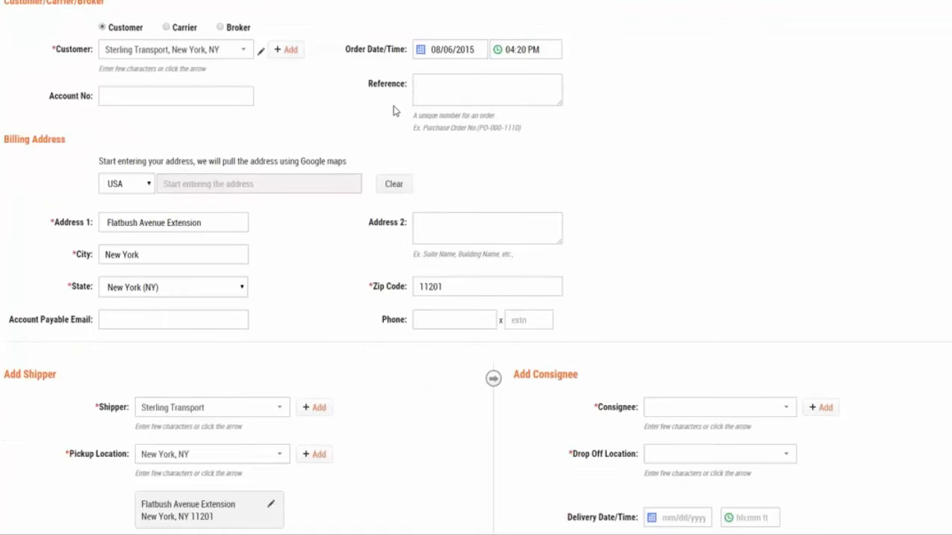
click(471, 52)
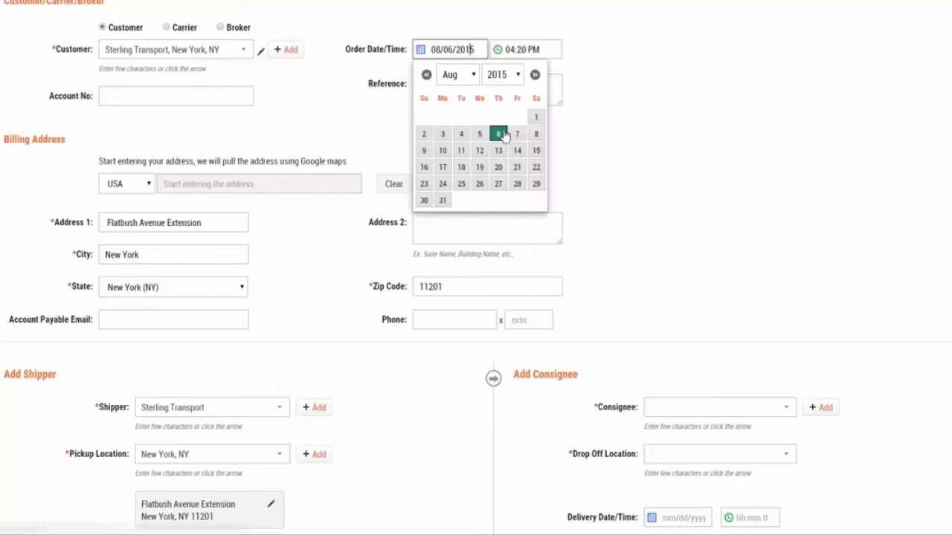
click(524, 49)
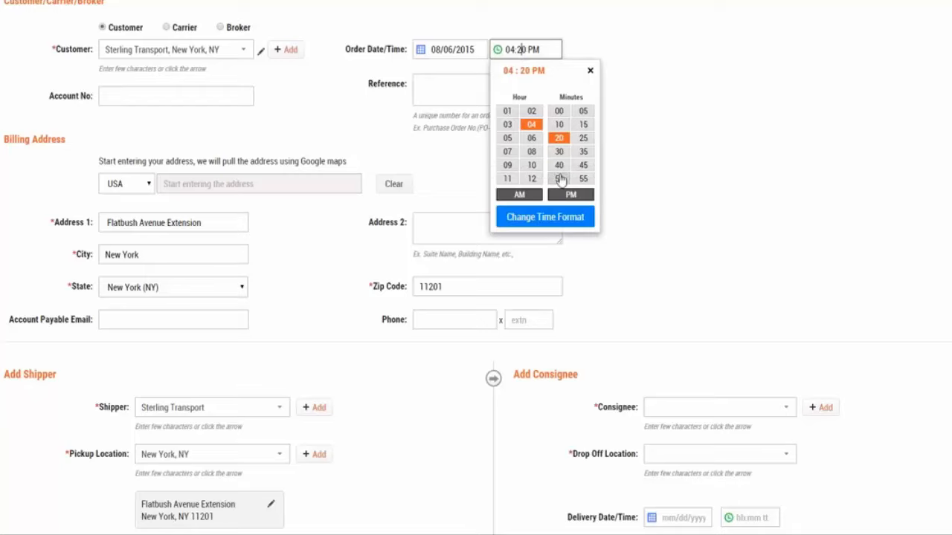
click(507, 152)
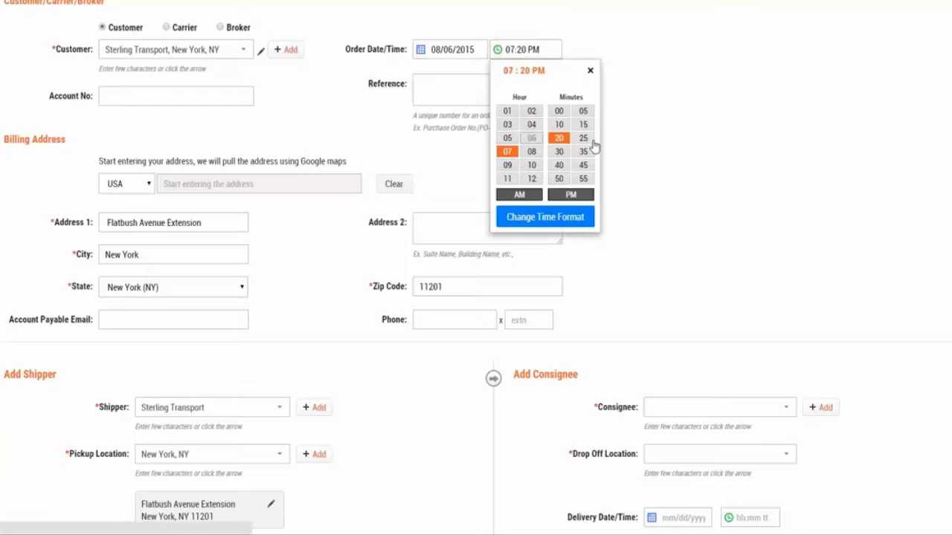
click(558, 111)
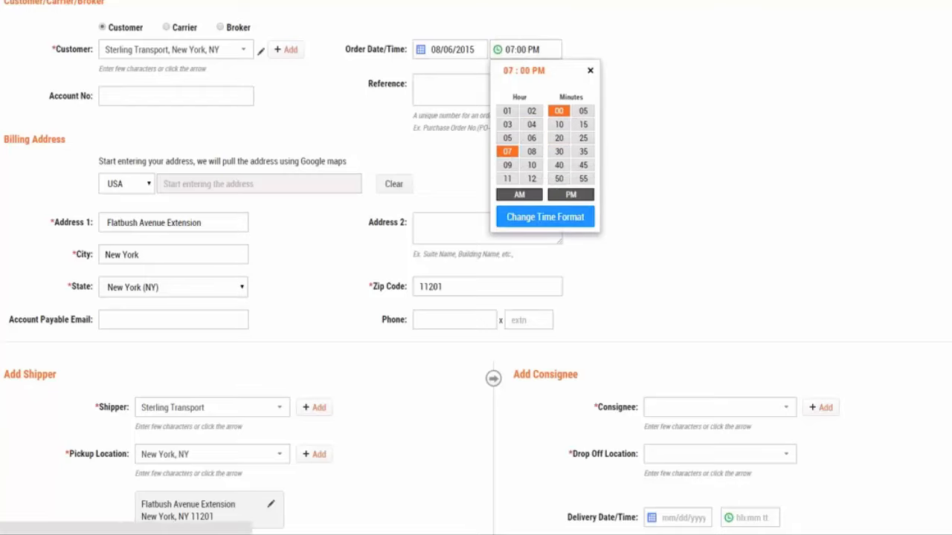
click(677, 219)
Find consignees matching "span" and choose SPAN Enterprises as the order's consignee.
scroll(562, 188, down, 2)
scroll(552, 188, down, 3)
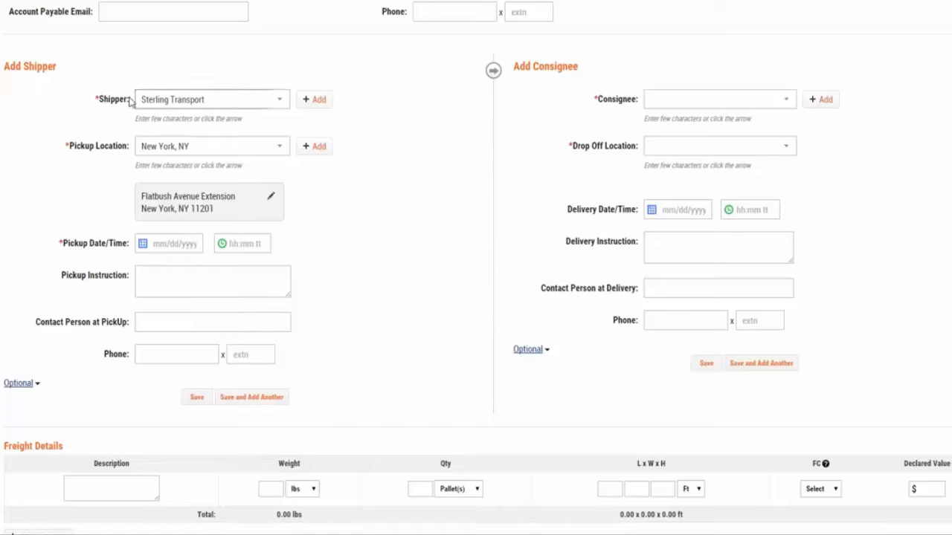
click(679, 104)
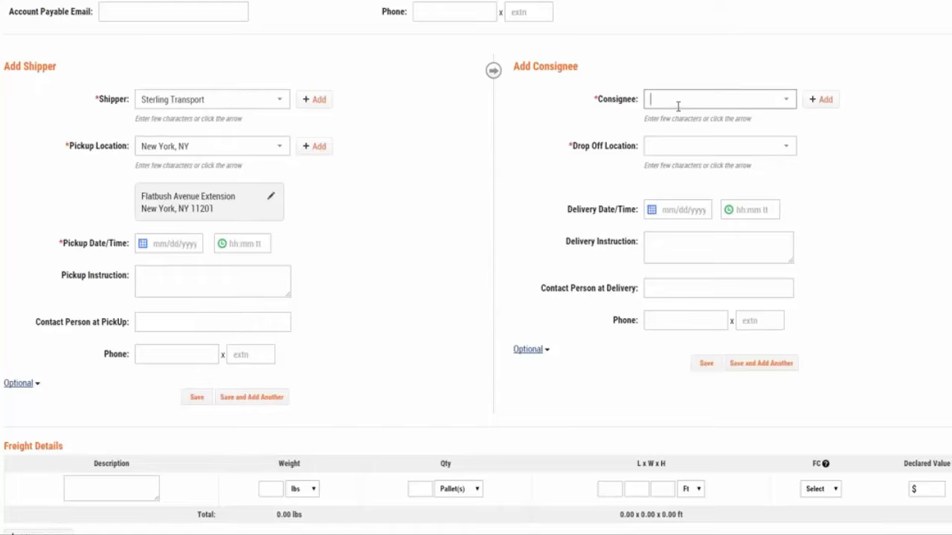
text(span)
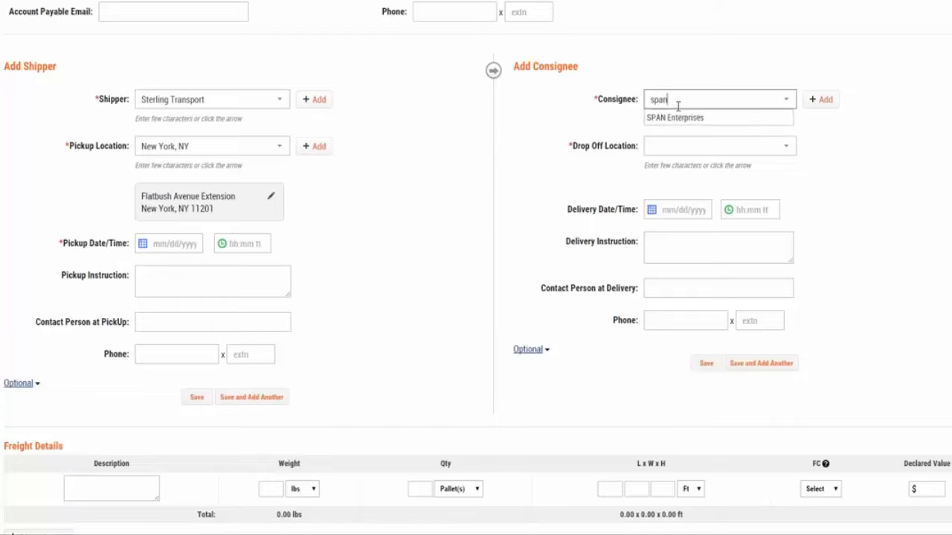
text(d)
key(BackSpace)
click(677, 117)
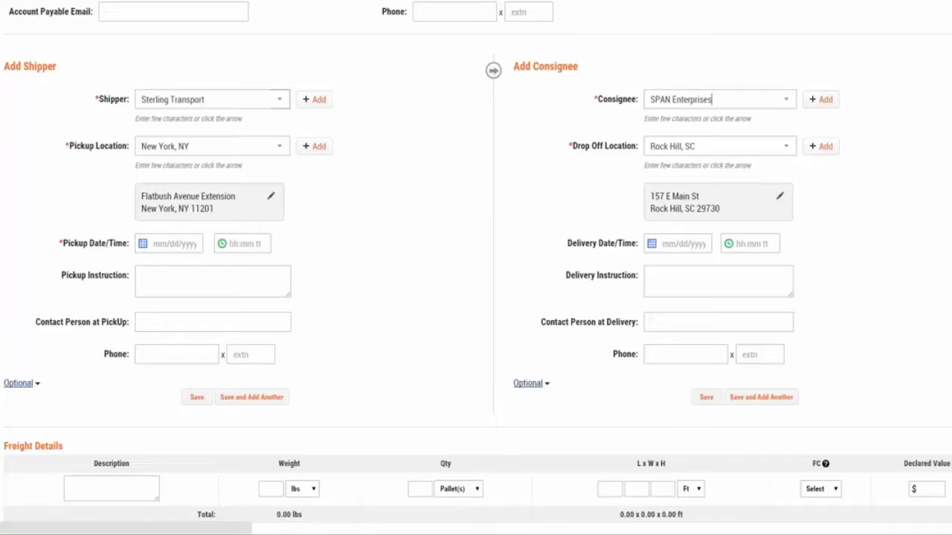
Open the quick-add consignee form, look over its company and billing address fields, and close it without saving.
click(826, 101)
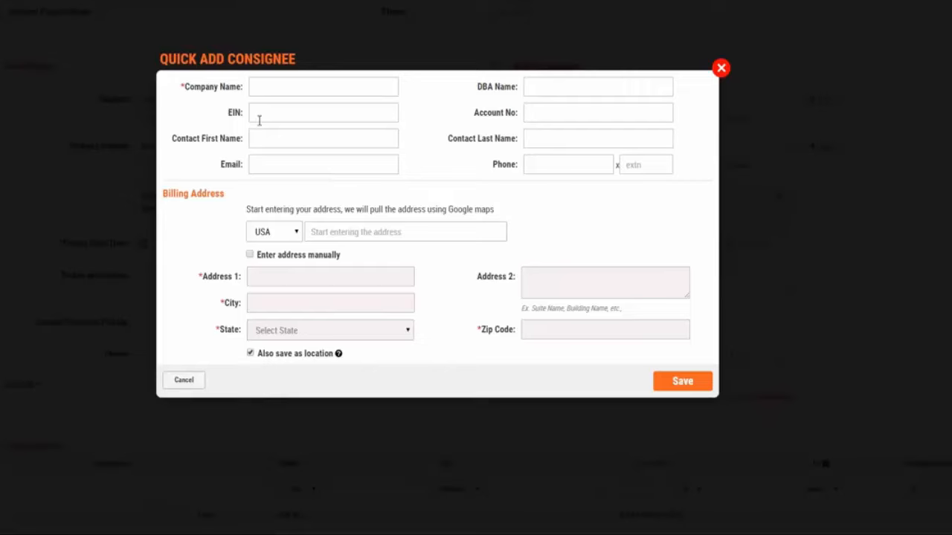
scroll(361, 168, down, 2)
scroll(362, 168, up, 3)
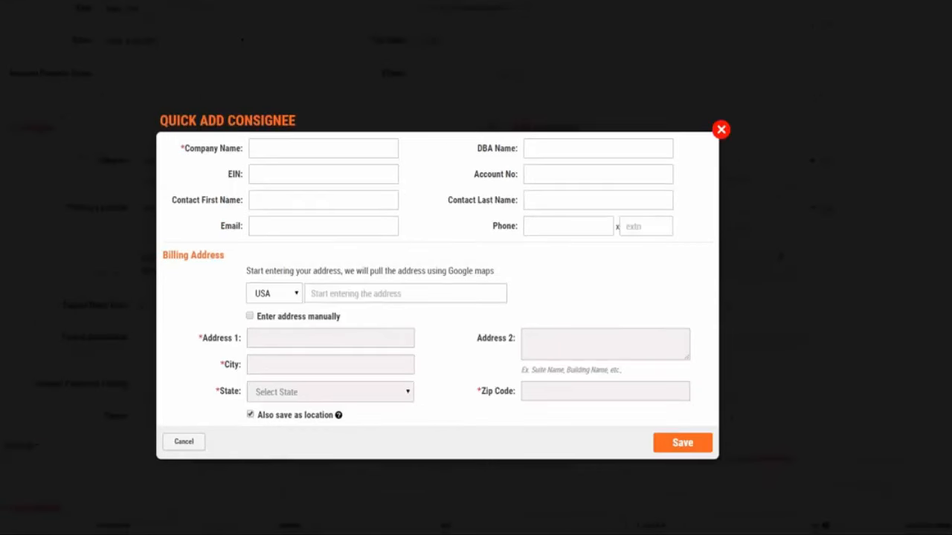
click(721, 130)
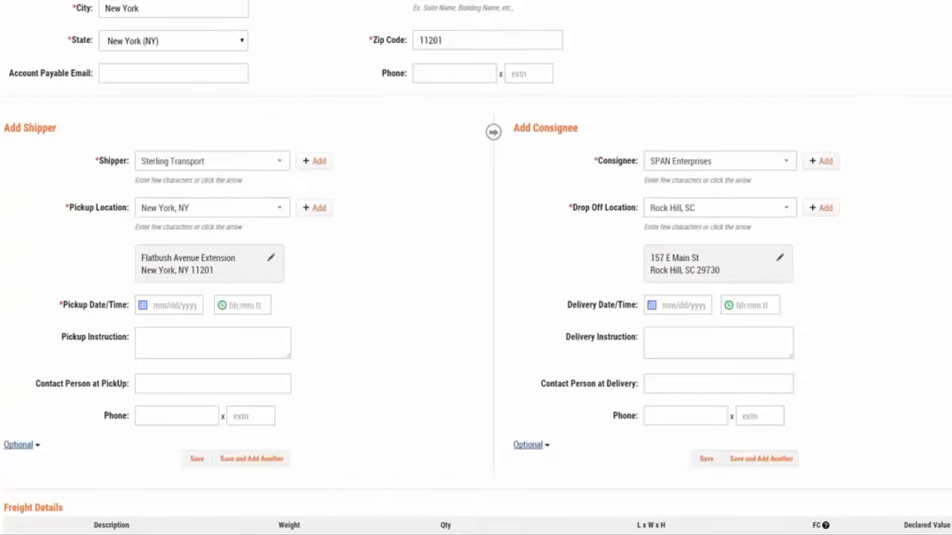
Set the shipper's pickup to 08/08/2015 at 09:00 AM, and save both the shipper and the consignee.
scroll(554, 214, down, 2)
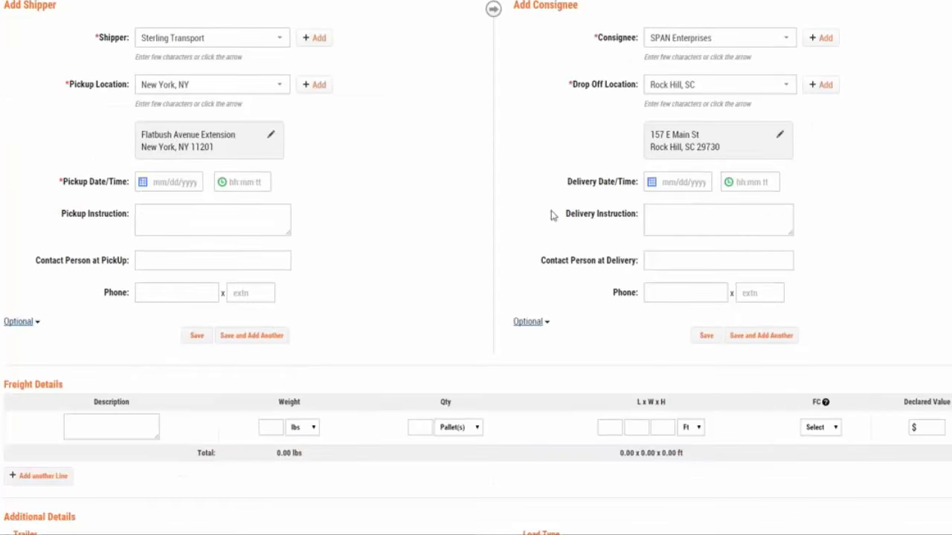
click(170, 182)
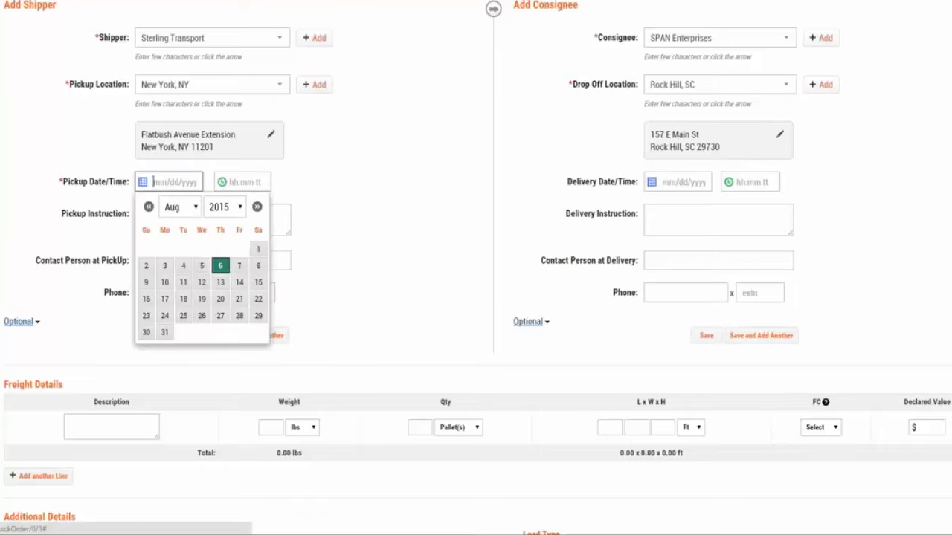
click(259, 272)
click(248, 185)
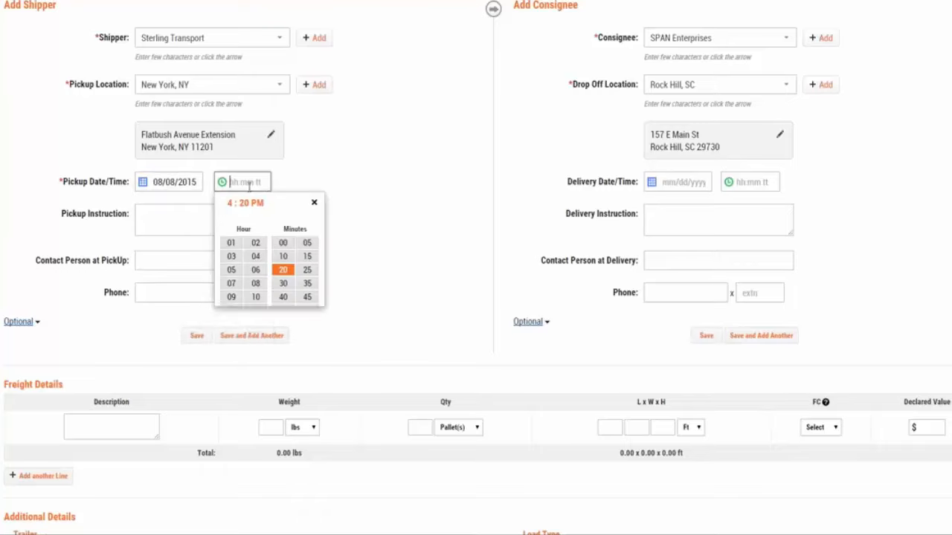
click(231, 297)
click(283, 243)
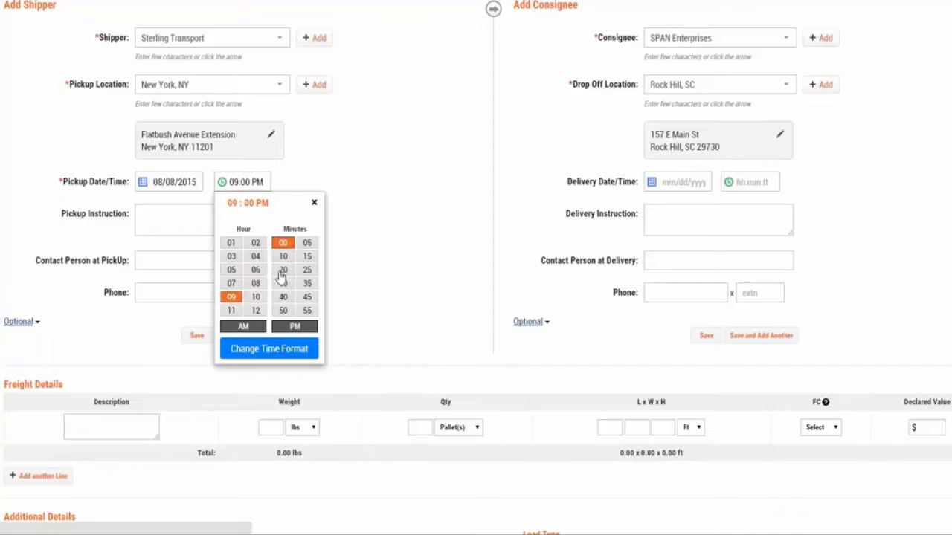
click(243, 327)
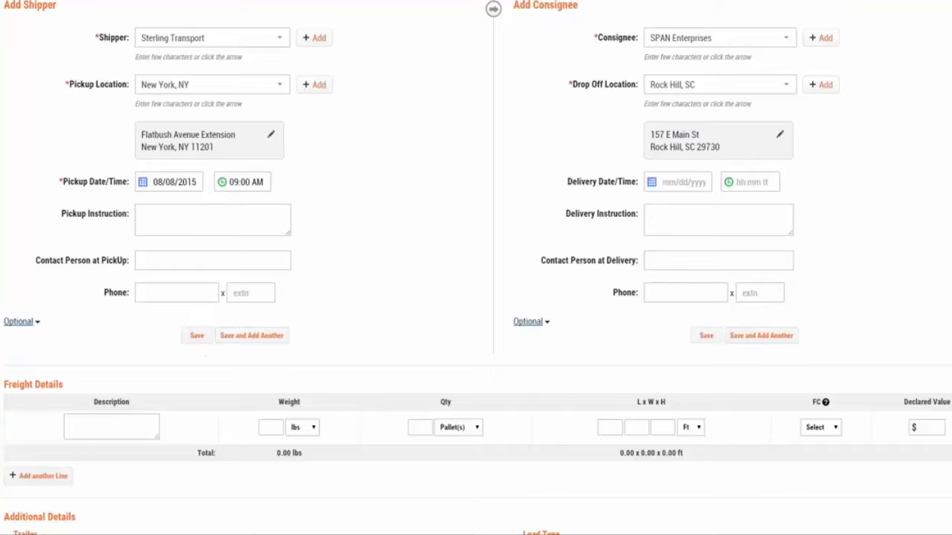
click(197, 335)
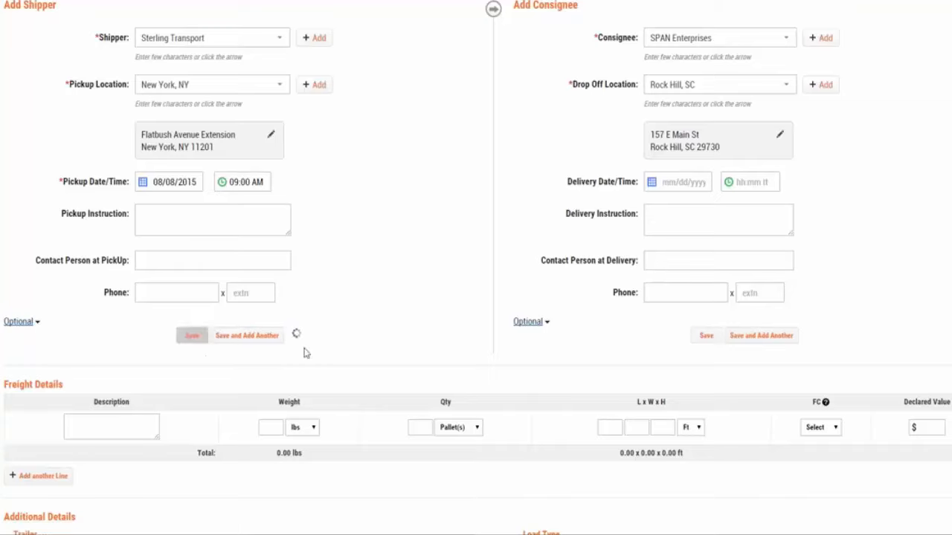
click(706, 336)
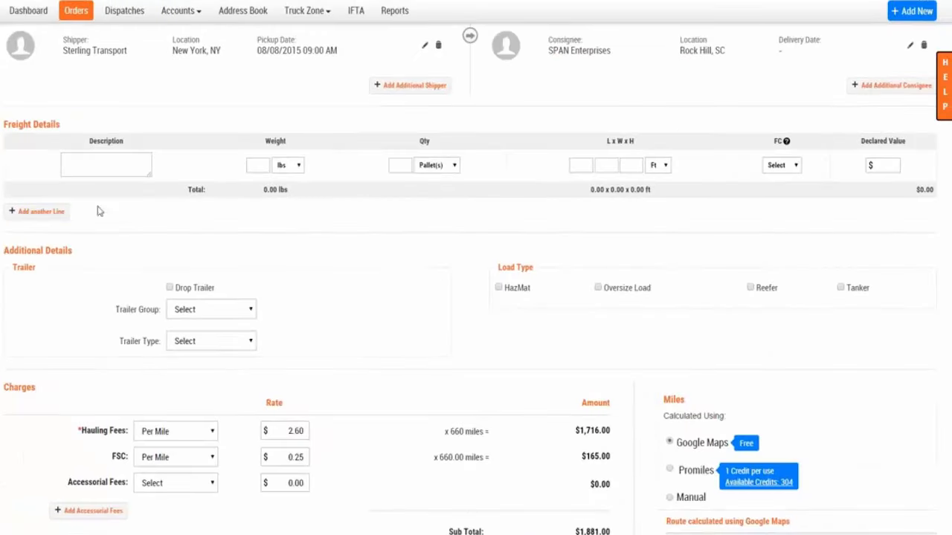
Reopen the saved consignee and shipper to show their instruction and contact fields, and save both without changes.
scroll(193, 244, up, 2)
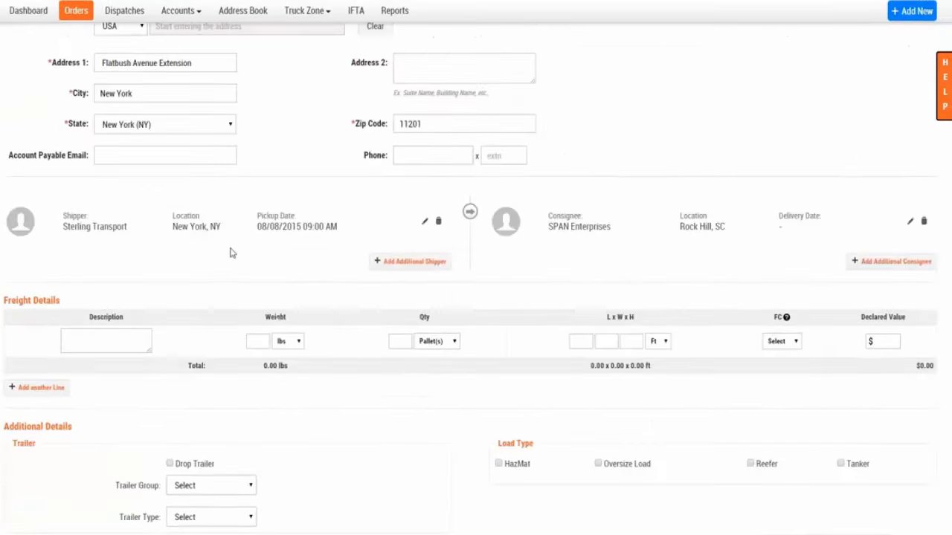
click(908, 223)
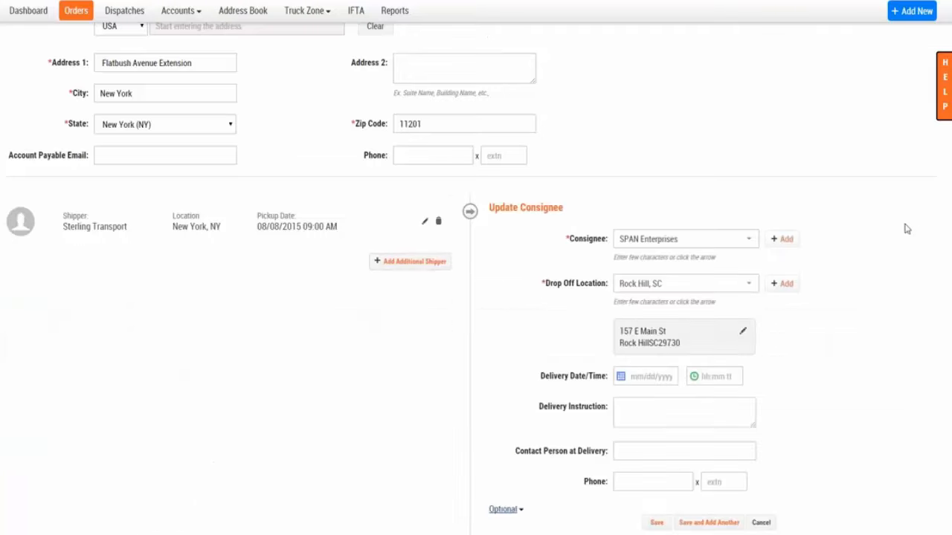
scroll(855, 223, down, 2)
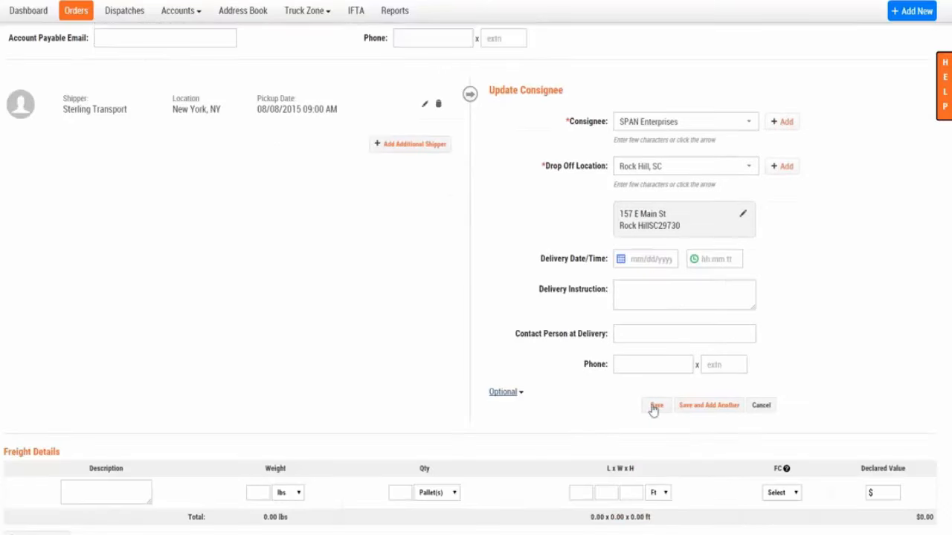
click(625, 337)
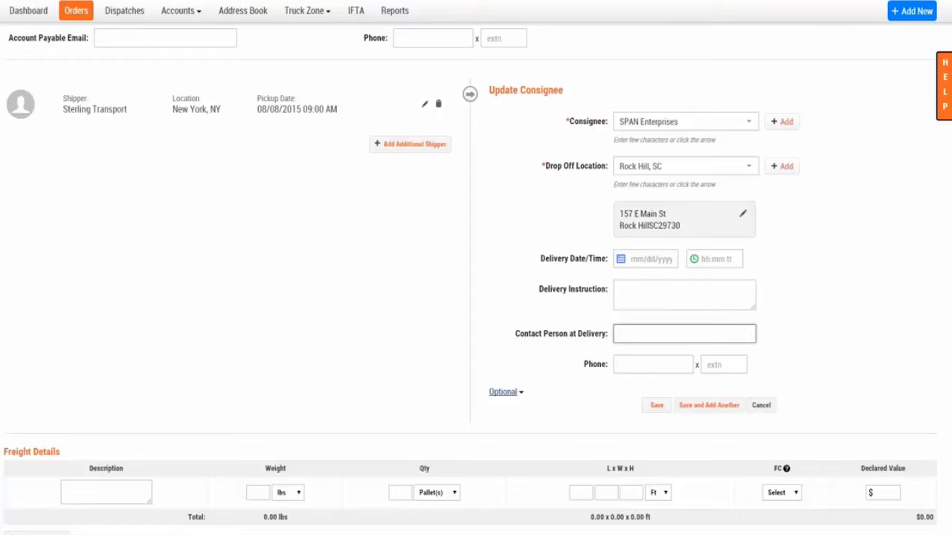
click(620, 297)
click(627, 335)
click(427, 108)
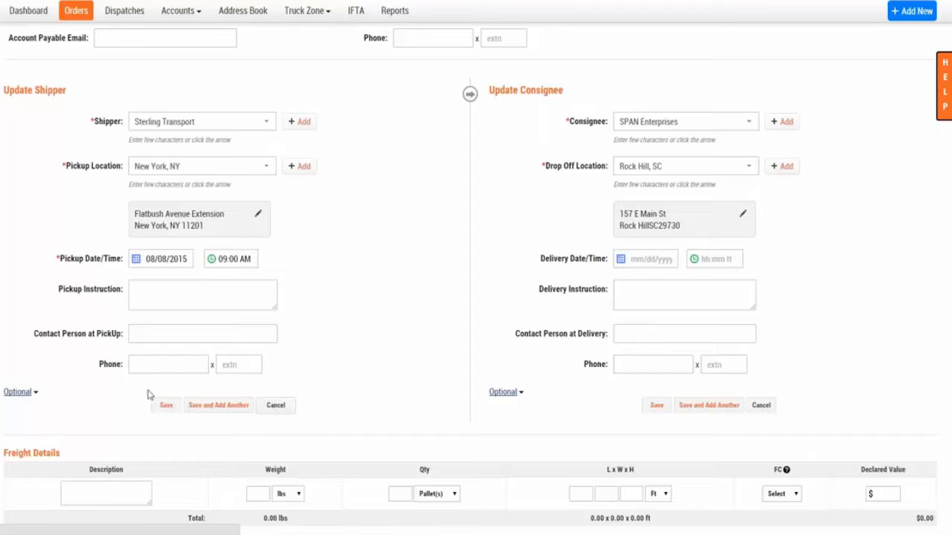
click(167, 406)
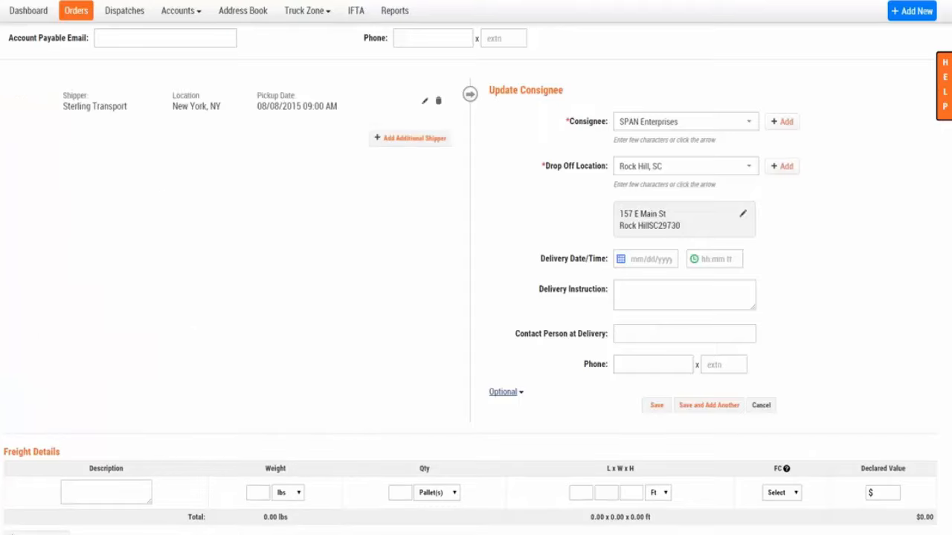
click(647, 402)
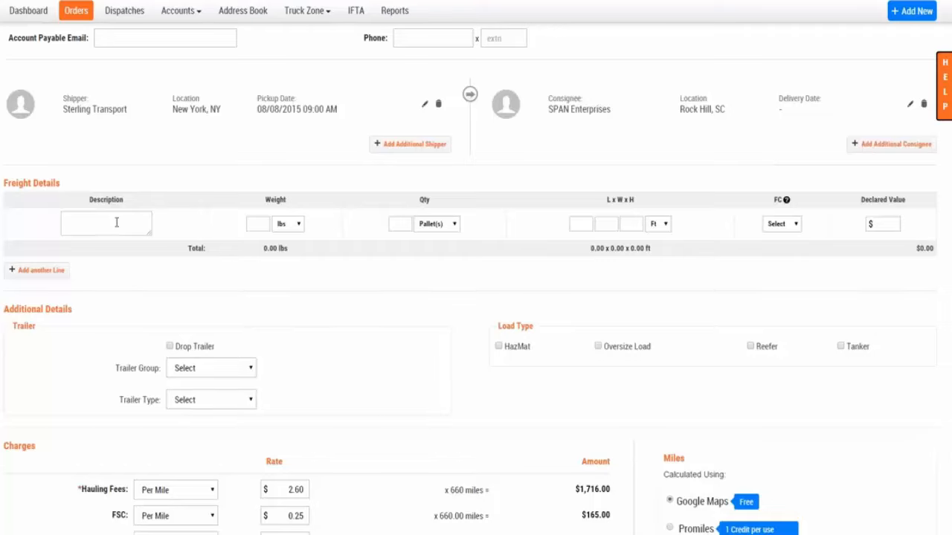
Review the order's freight description and weight fields, trailer and load type options, and the hauling fee rate.
click(253, 224)
click(114, 224)
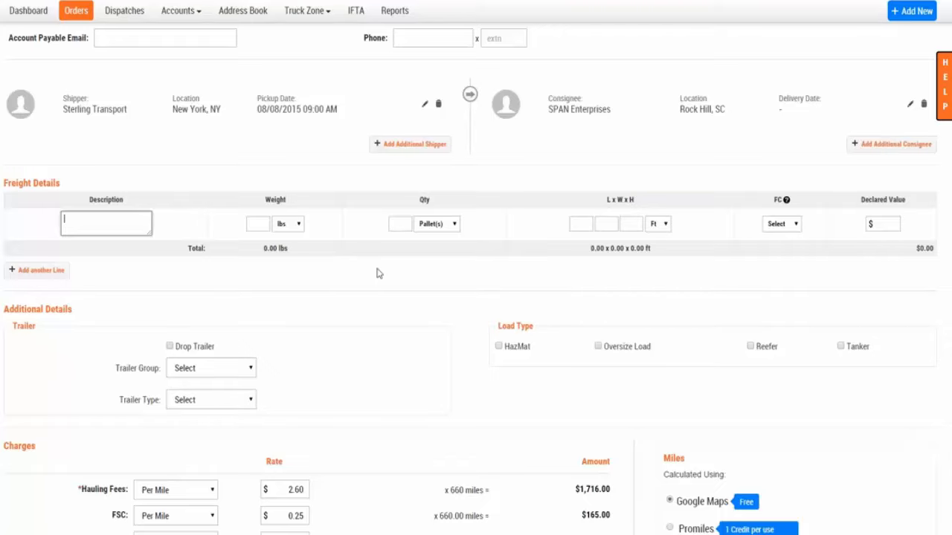
scroll(378, 274, down, 1)
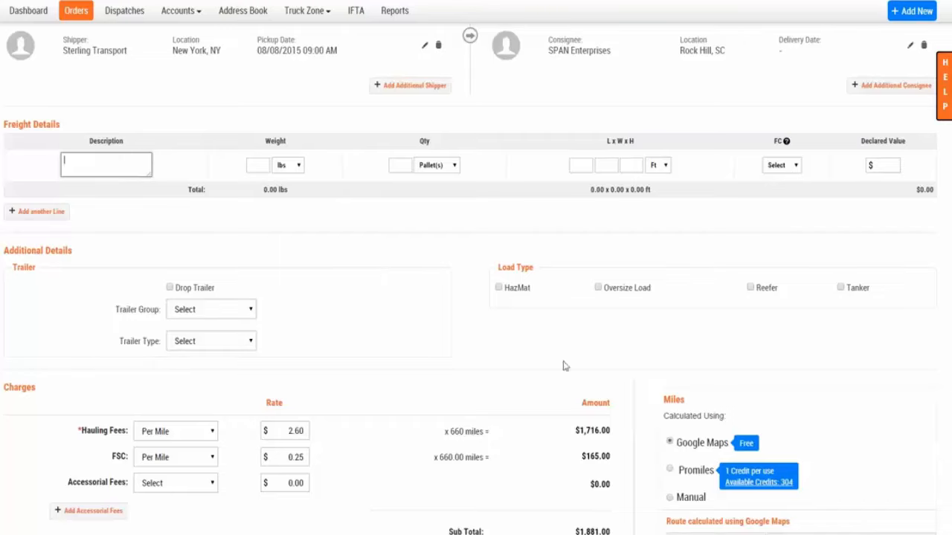
scroll(554, 312, down, 2)
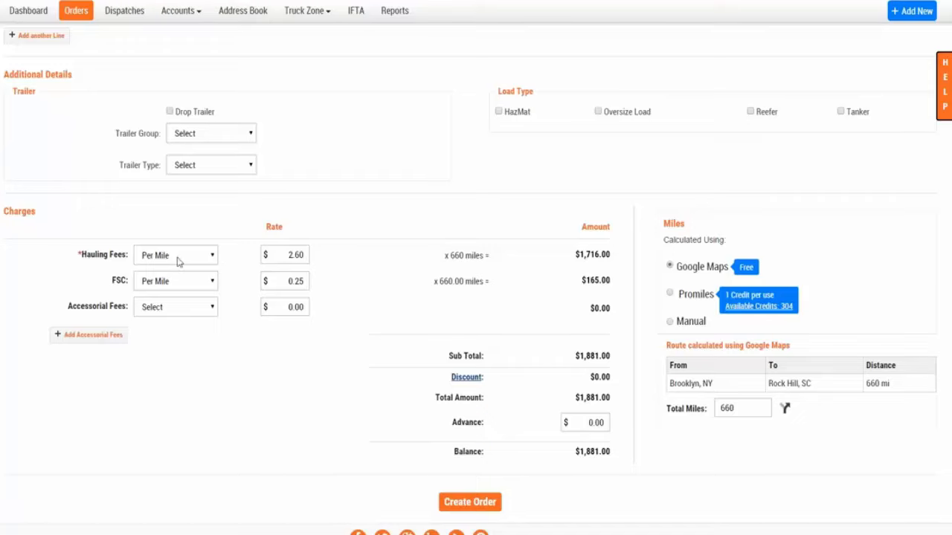
click(296, 256)
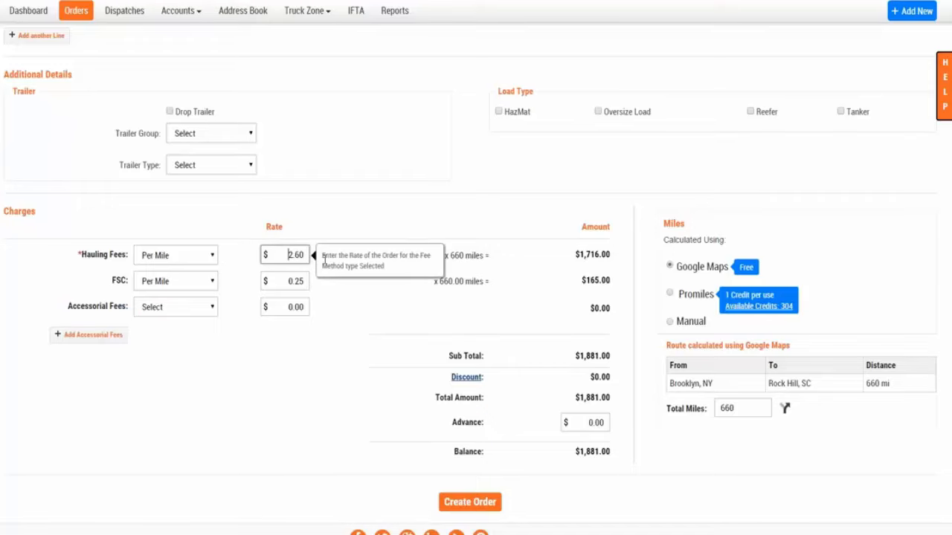
click(313, 252)
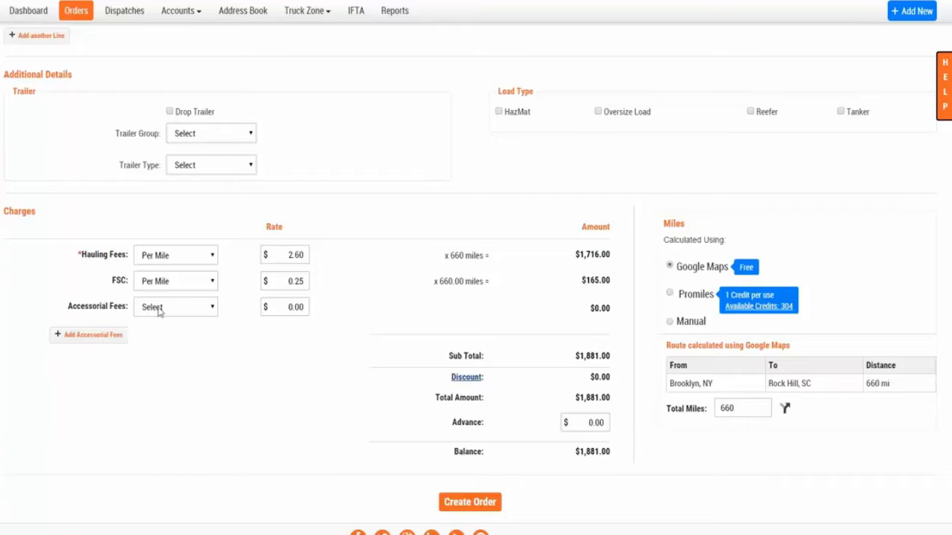
Add a Lumper accessorial fee of $300 to the order's charges.
click(212, 310)
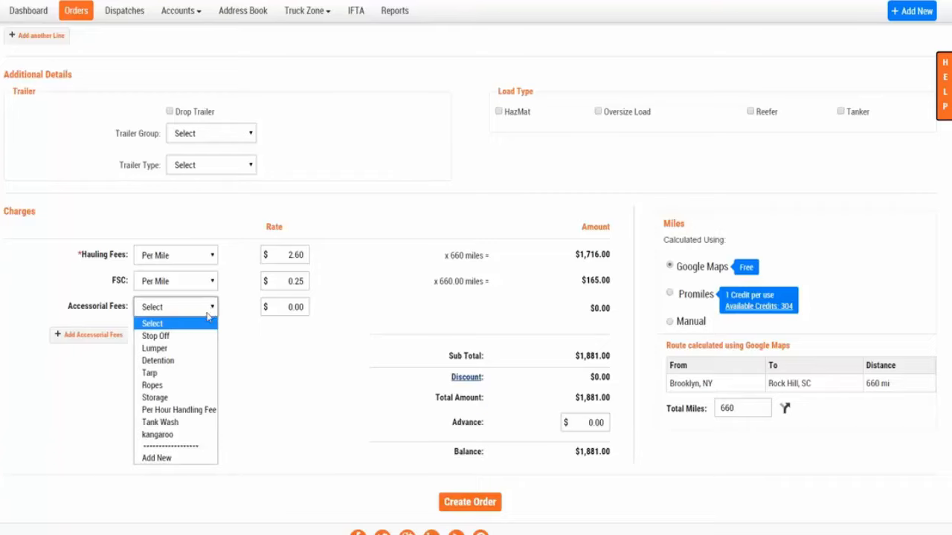
click(185, 348)
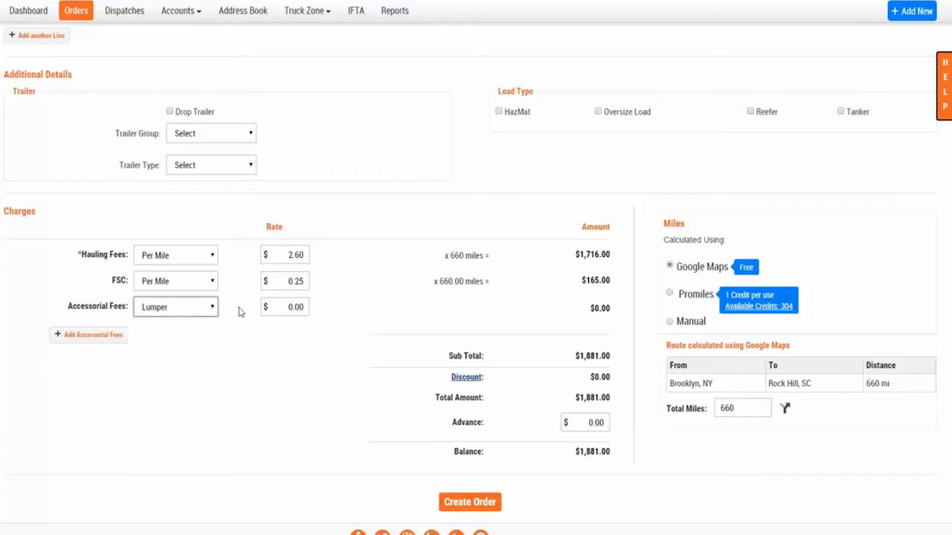
click(291, 306)
key(BackSpace)
key(BackSpace)
key(BackSpace)
key(BackSpace)
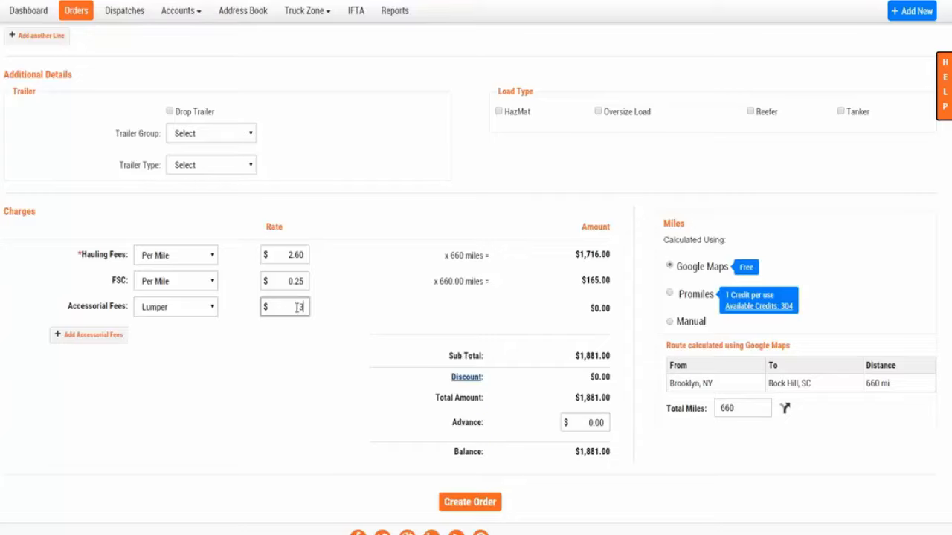
text(300)
click(320, 359)
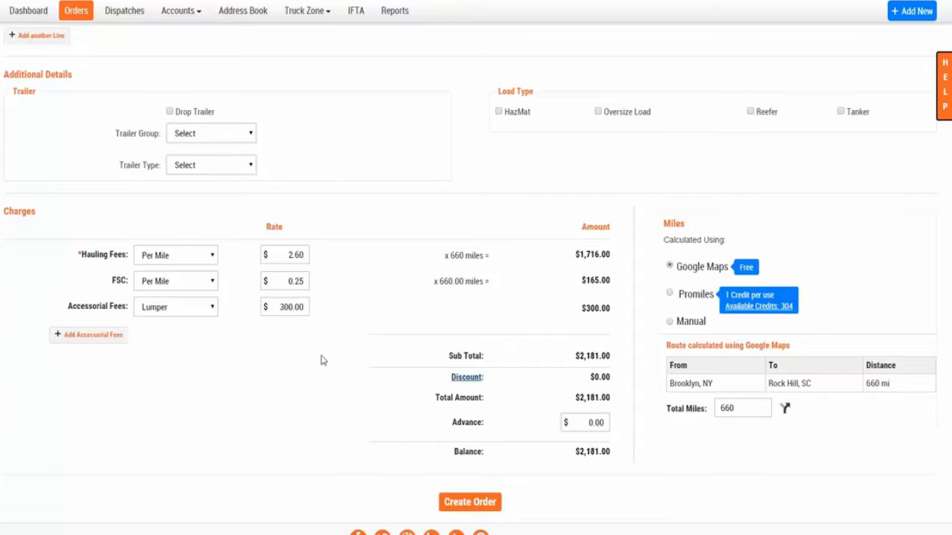
Calculate the order's miles with ProMiles for the New York, NY to Rock Hill, SC route and create the order.
scroll(350, 384, down, 2)
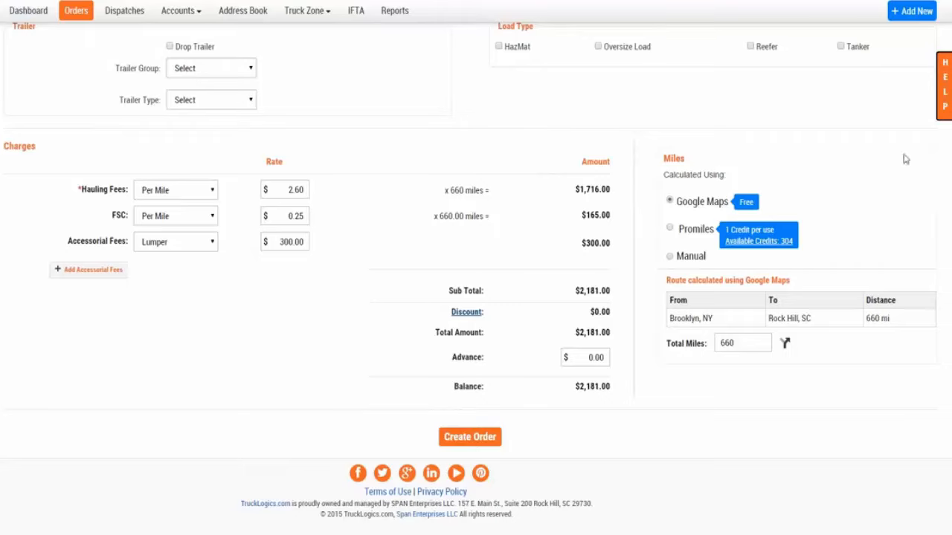
click(670, 230)
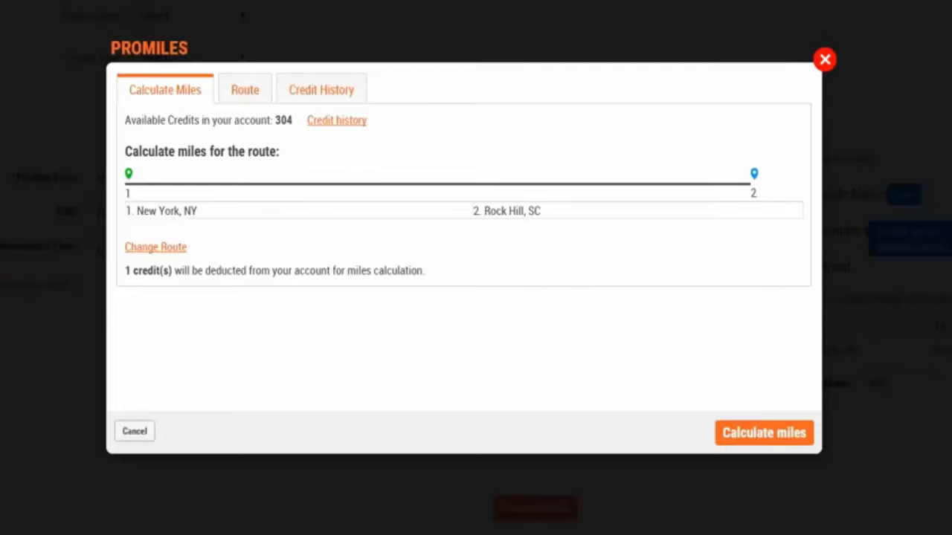
click(763, 439)
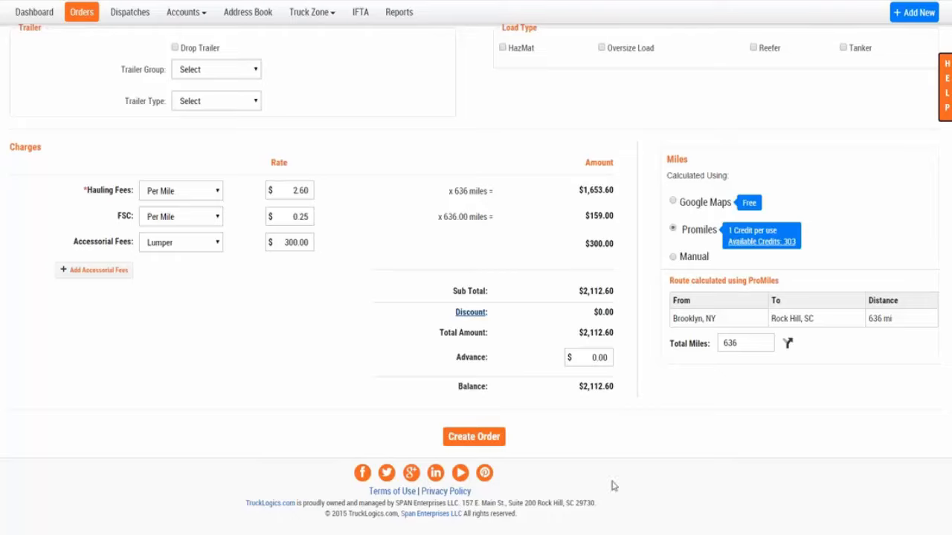
click(463, 438)
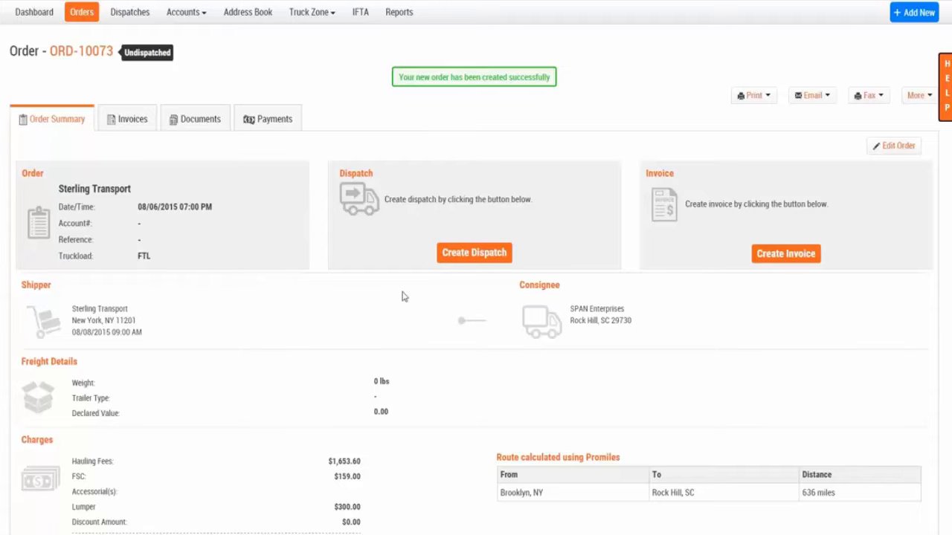
Review the new order's summary down to its charges and create a dispatch for the order.
scroll(253, 221, down, 1)
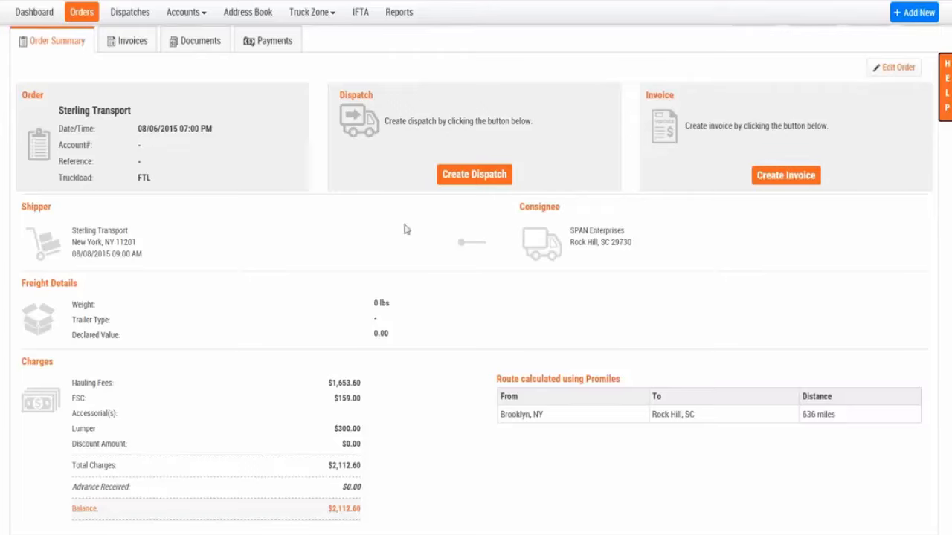
scroll(386, 271, down, 1)
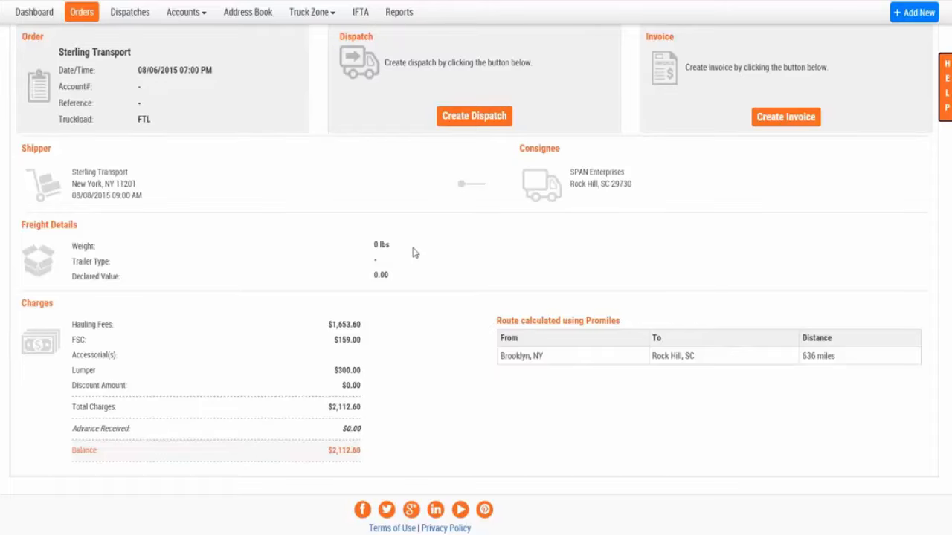
scroll(416, 253, up, 2)
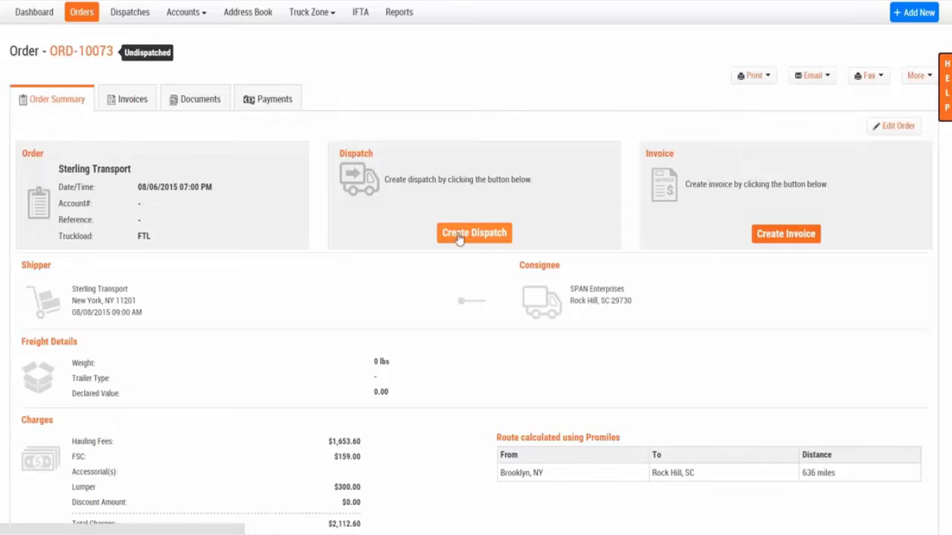
click(474, 233)
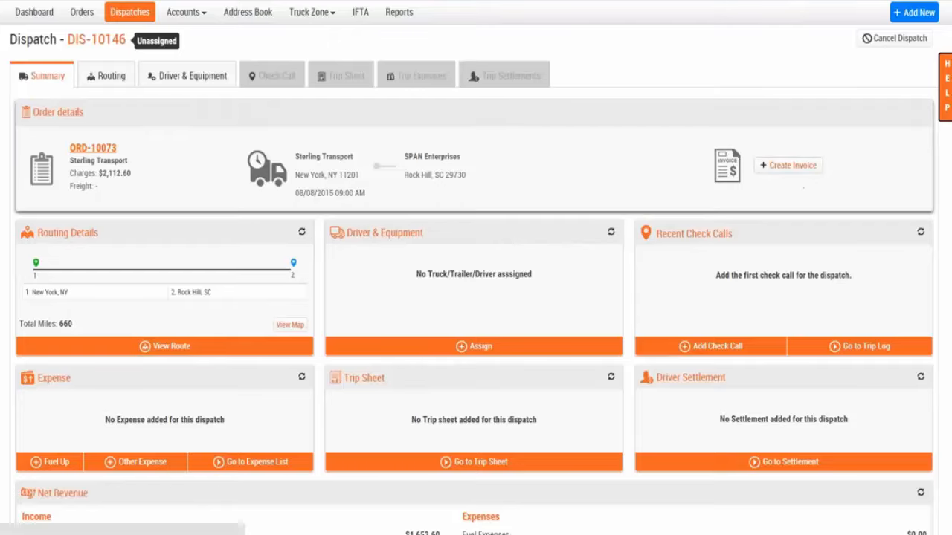
Start an invoice for the order from its dispatch and set the invoice number to 202.
click(787, 167)
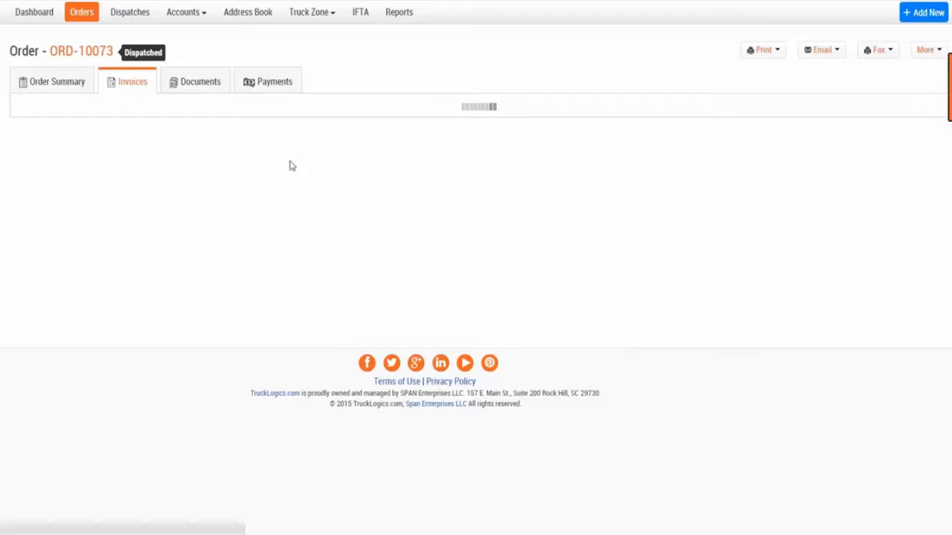
scroll(322, 209, down, 1)
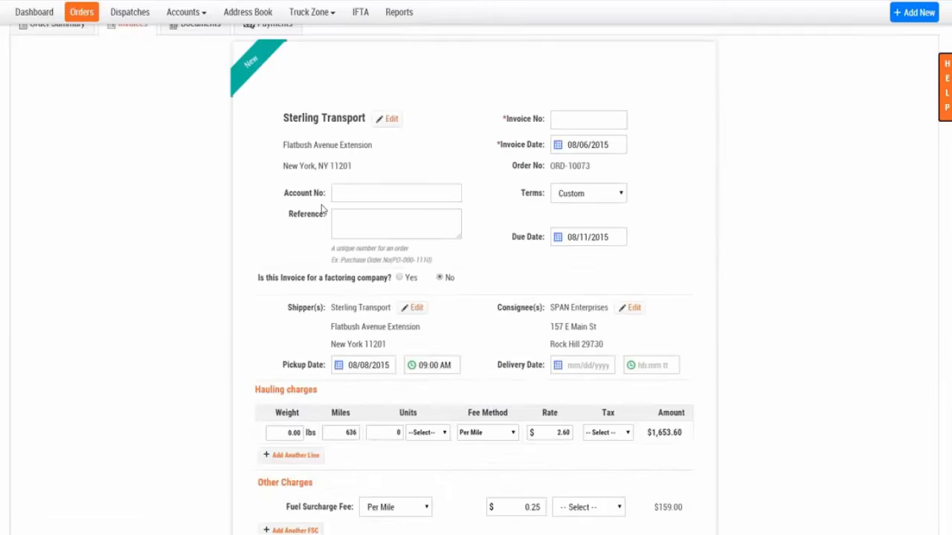
scroll(322, 208, down, 1)
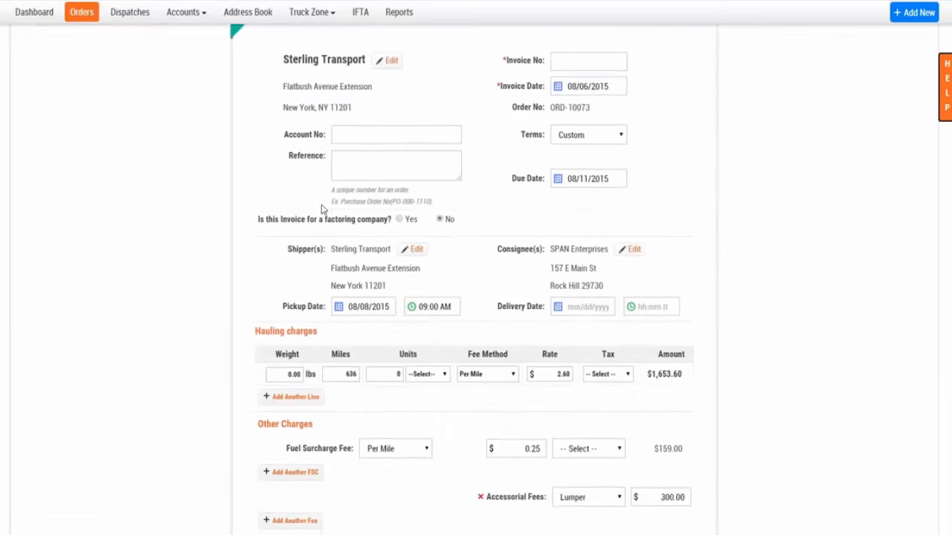
scroll(322, 208, down, 4)
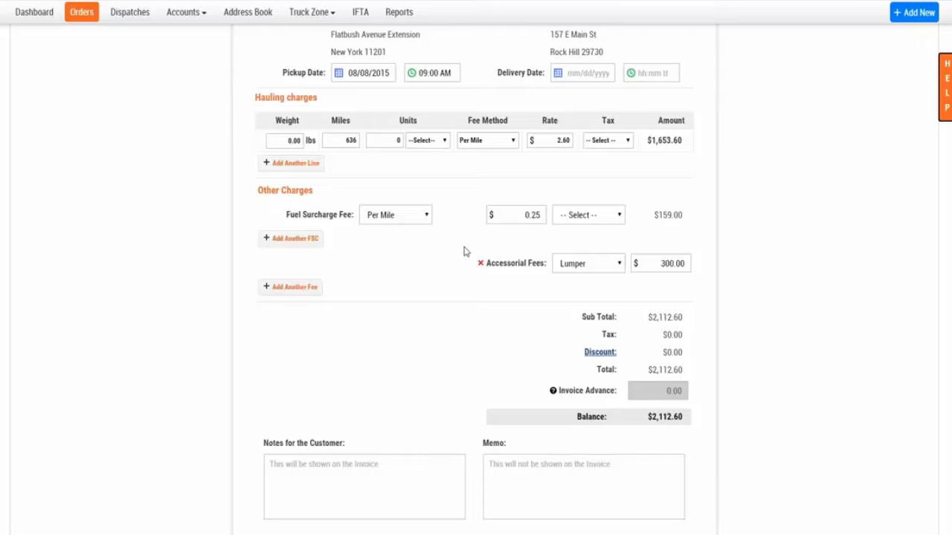
scroll(459, 249, up, 3)
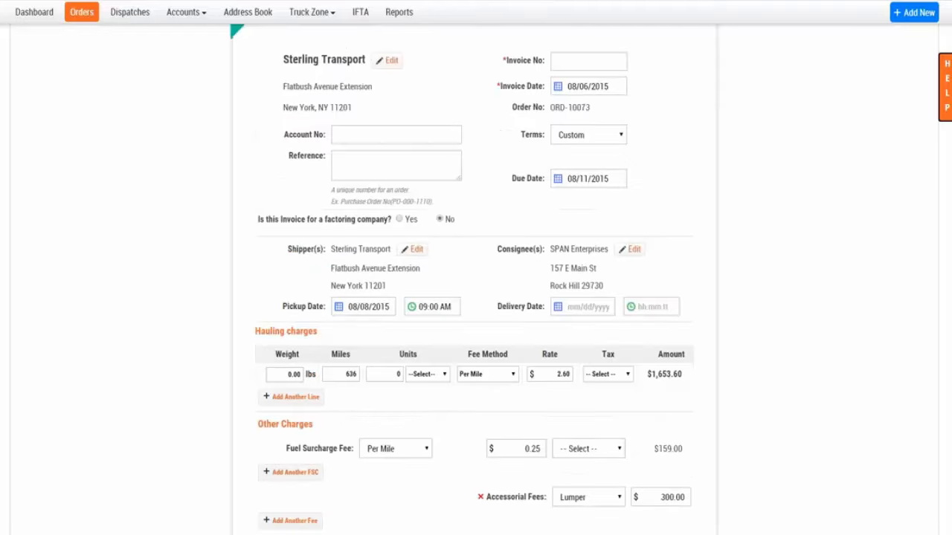
click(559, 59)
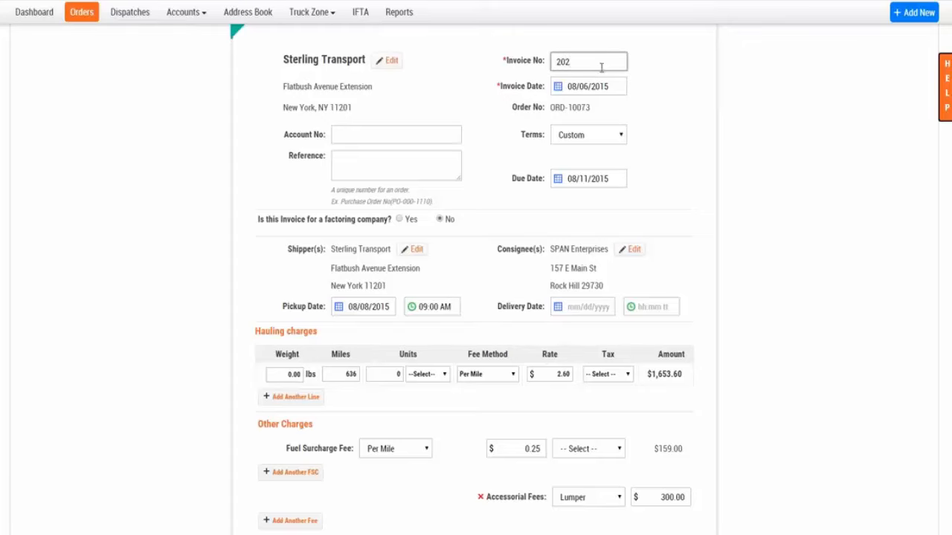
click(676, 111)
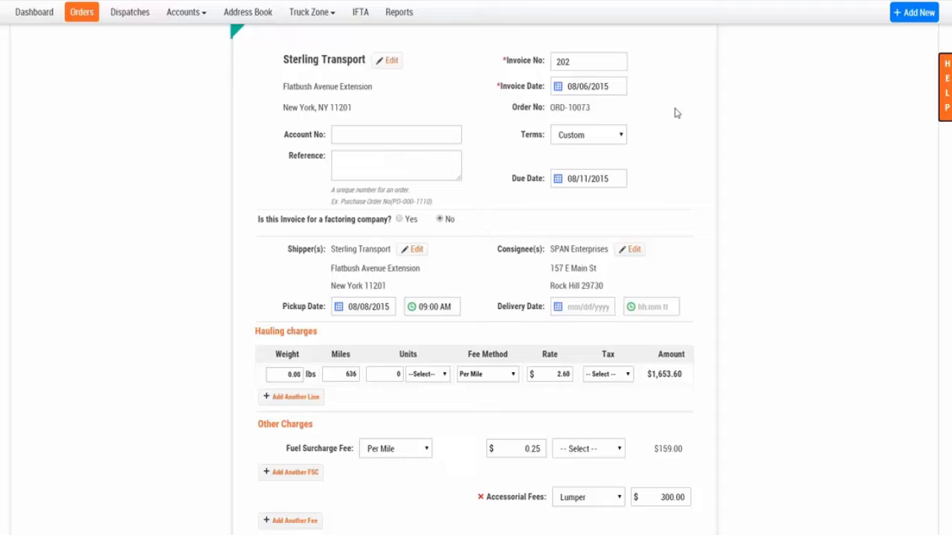
Mark the invoice as being for a factoring company and select Factor A as the factoring company.
click(400, 220)
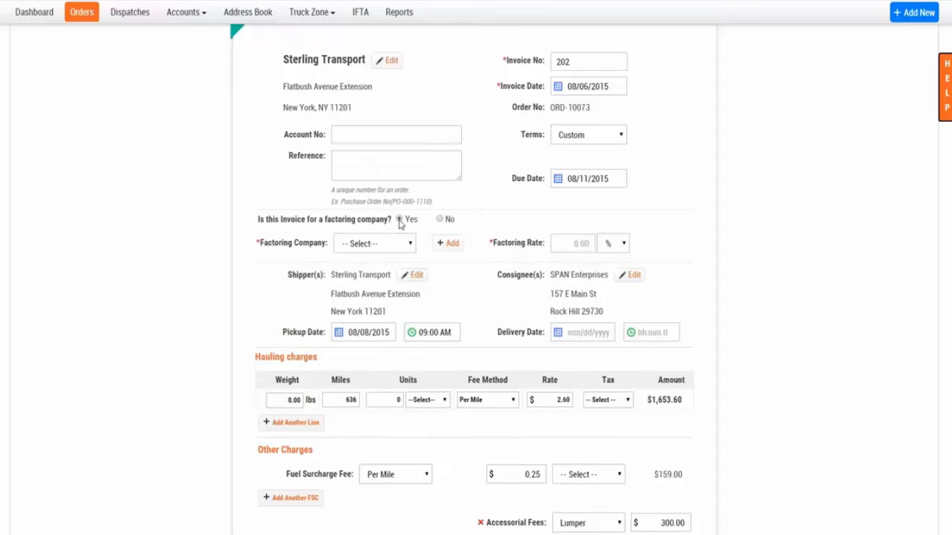
click(397, 245)
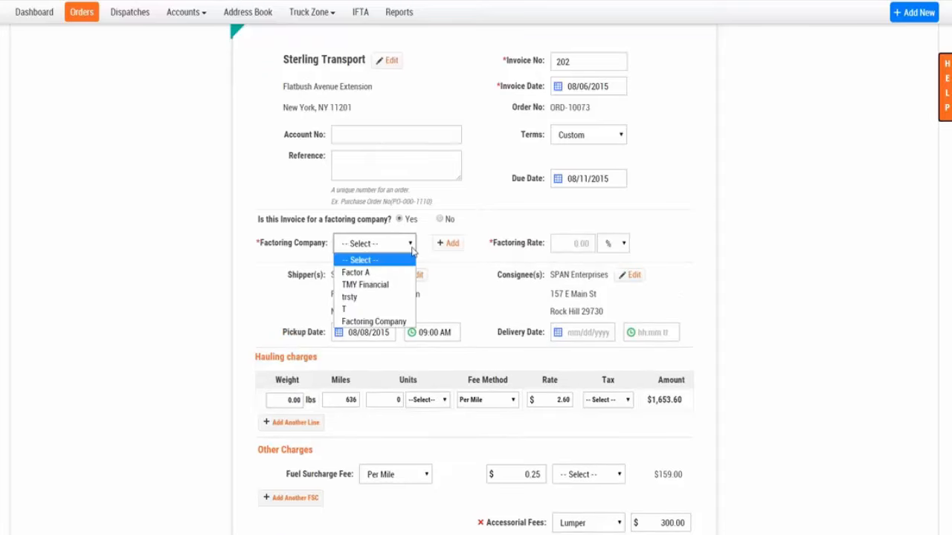
click(392, 250)
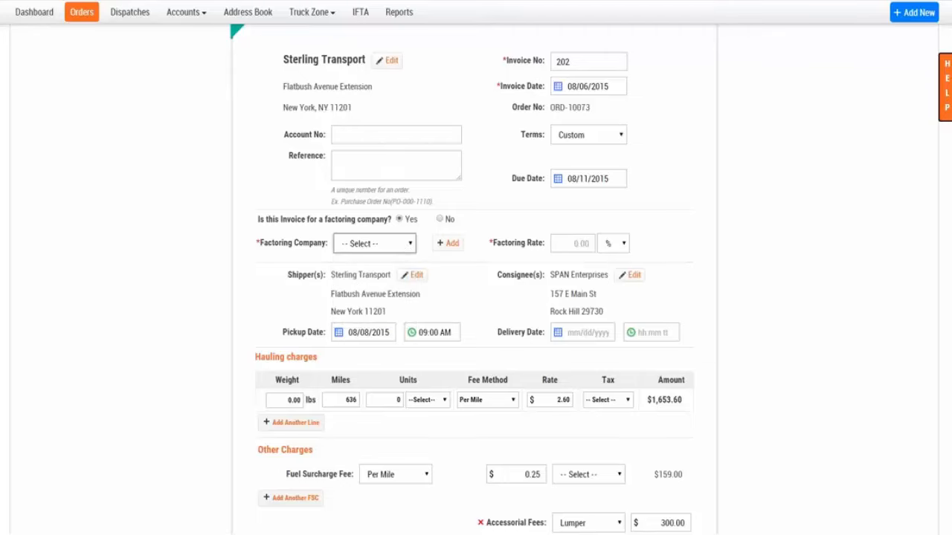
click(579, 244)
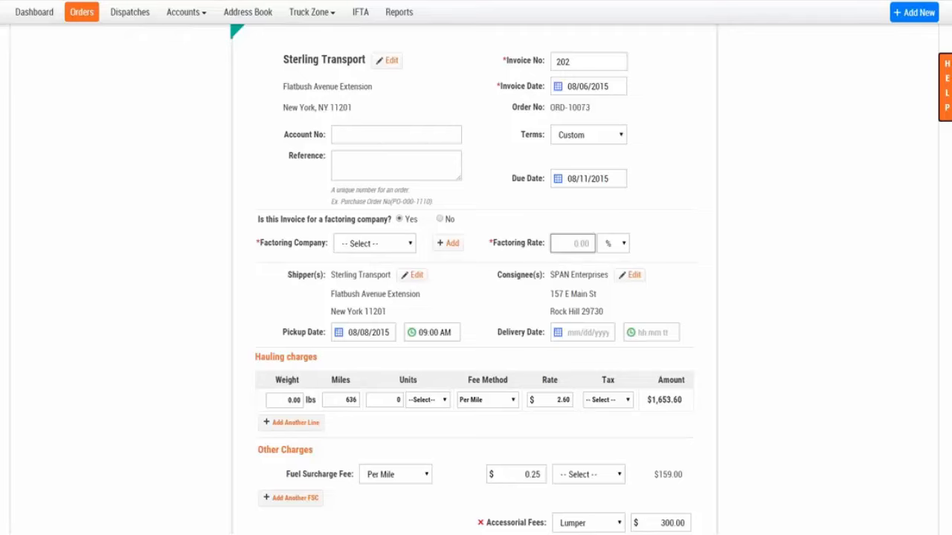
click(396, 247)
click(394, 250)
click(360, 273)
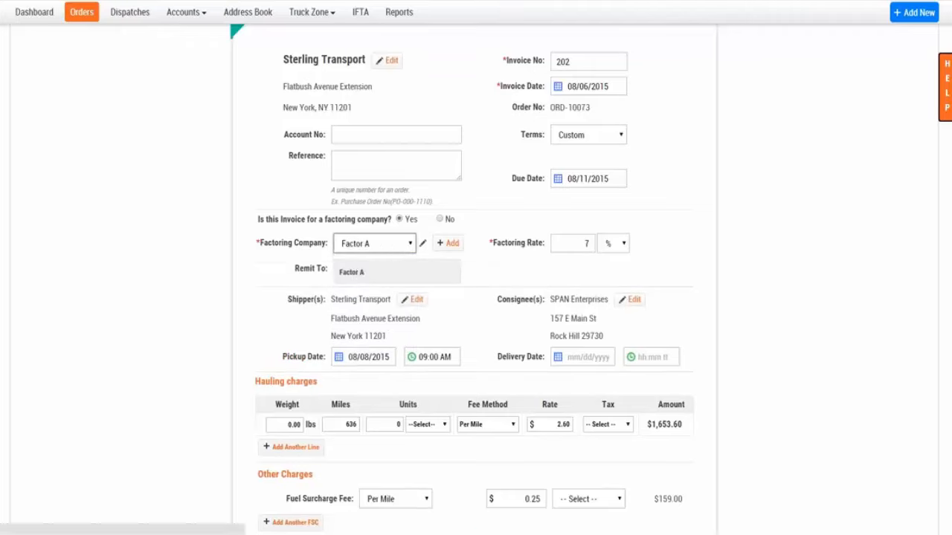
click(360, 273)
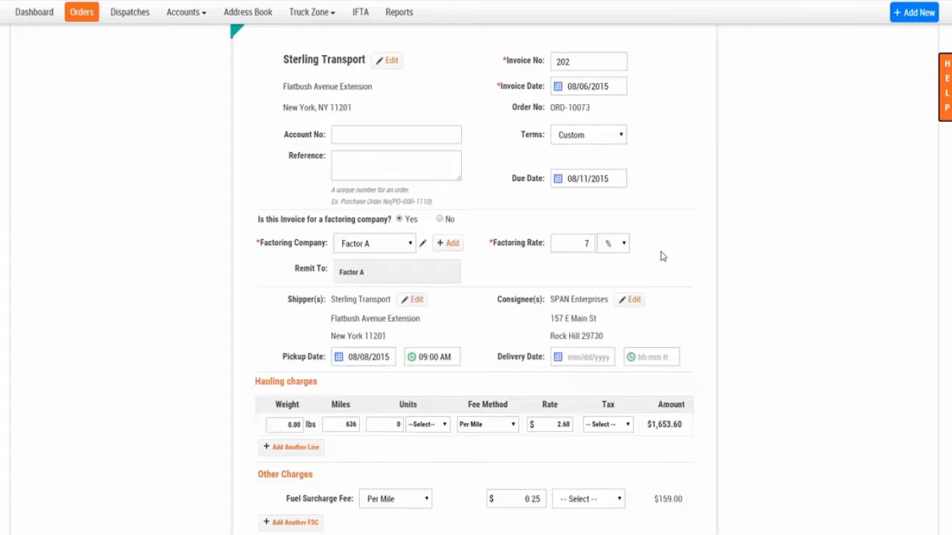
Review the invoice's hauling and other charges and generate the invoice.
scroll(663, 256, down, 2)
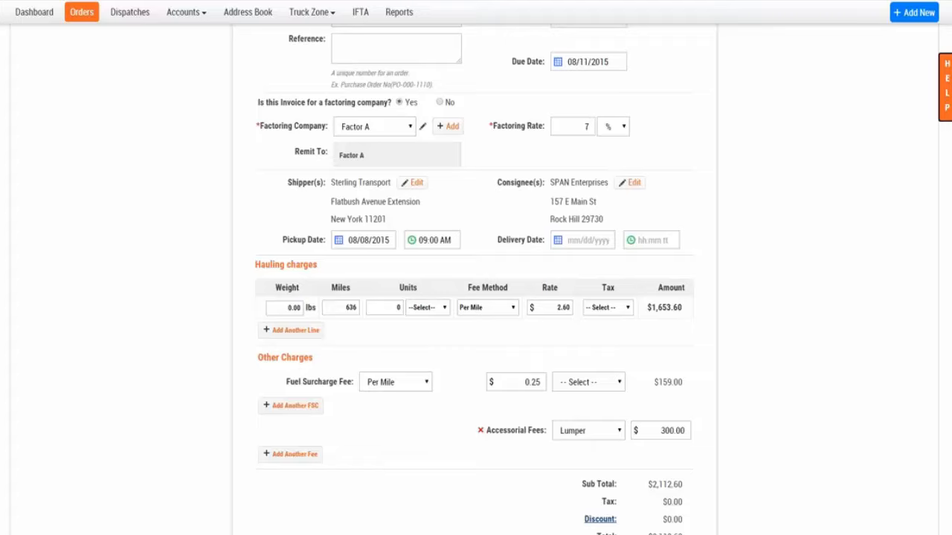
scroll(485, 155, down, 1)
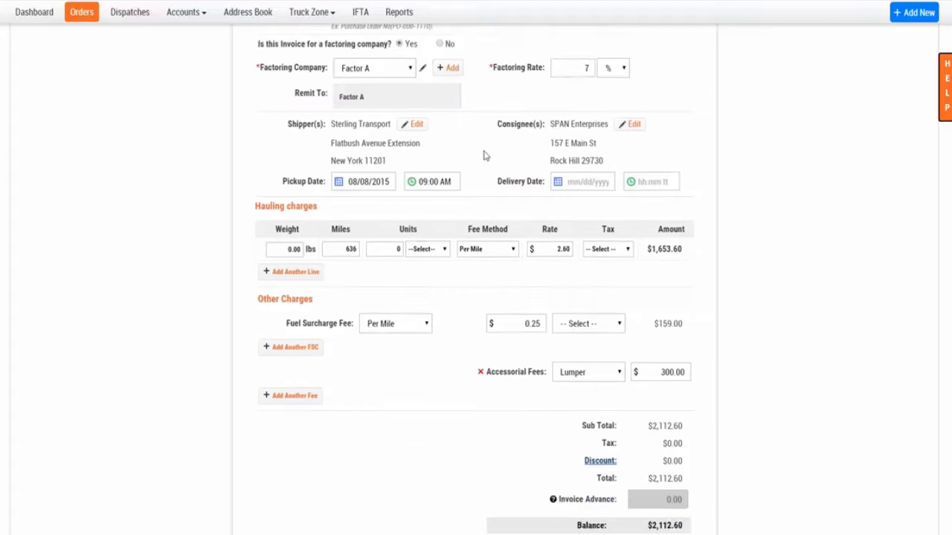
scroll(485, 154, down, 1)
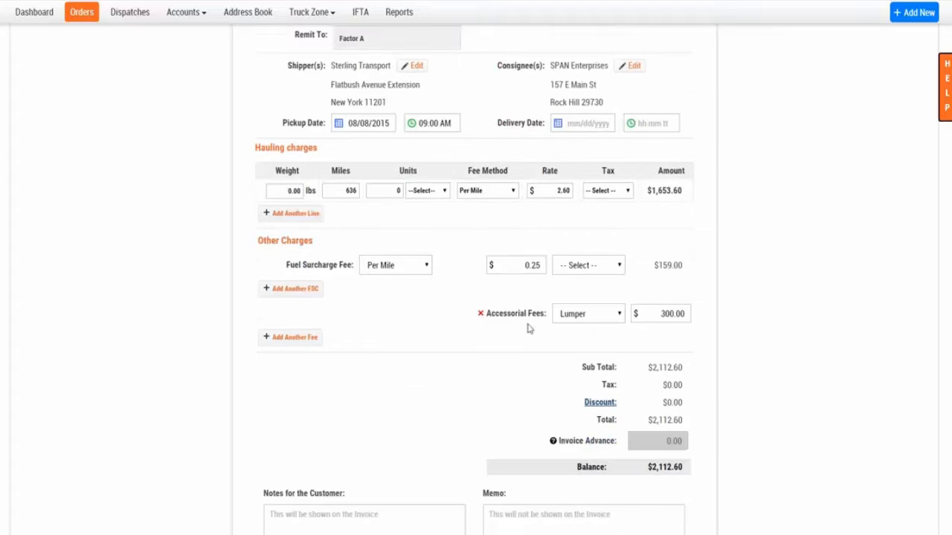
scroll(511, 335, down, 2)
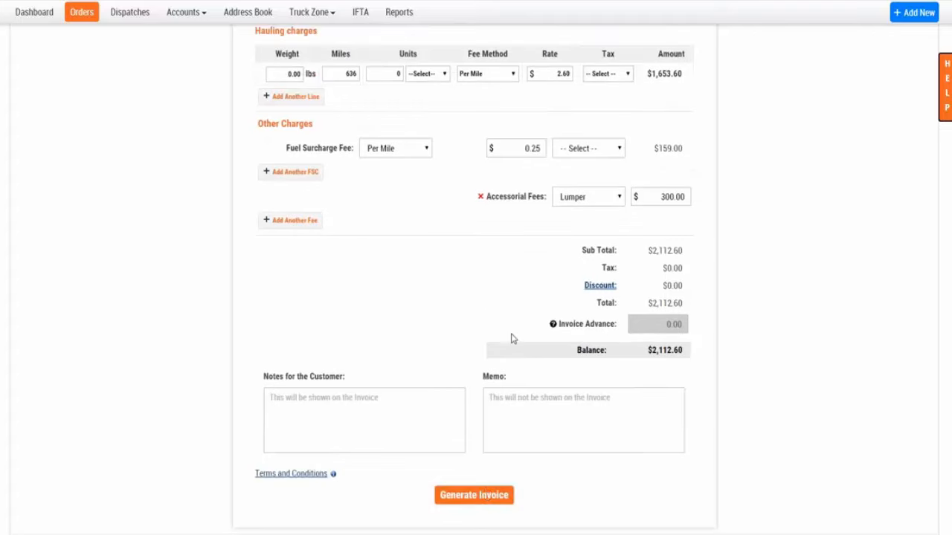
click(484, 493)
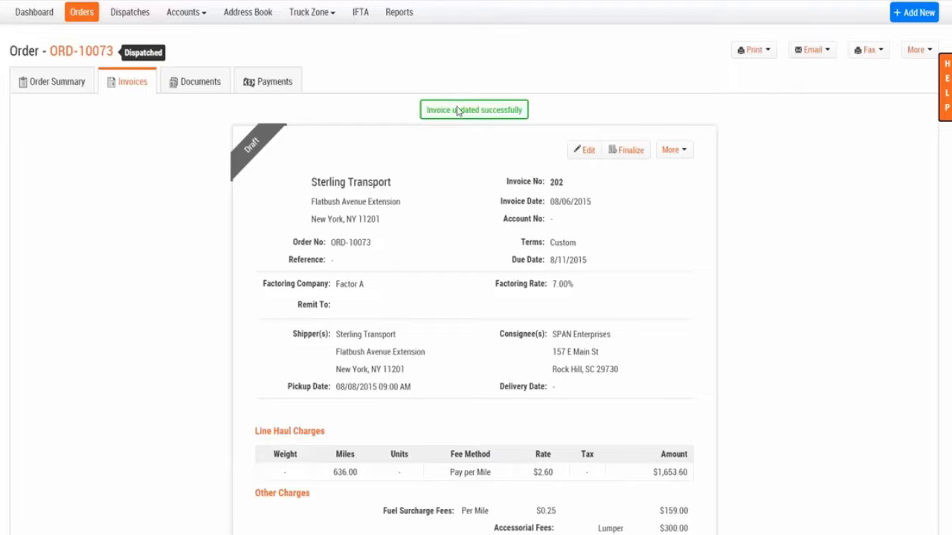
Go from the order's summary to its dispatch summary and open the dispatch's driver and equipment assignment.
click(67, 87)
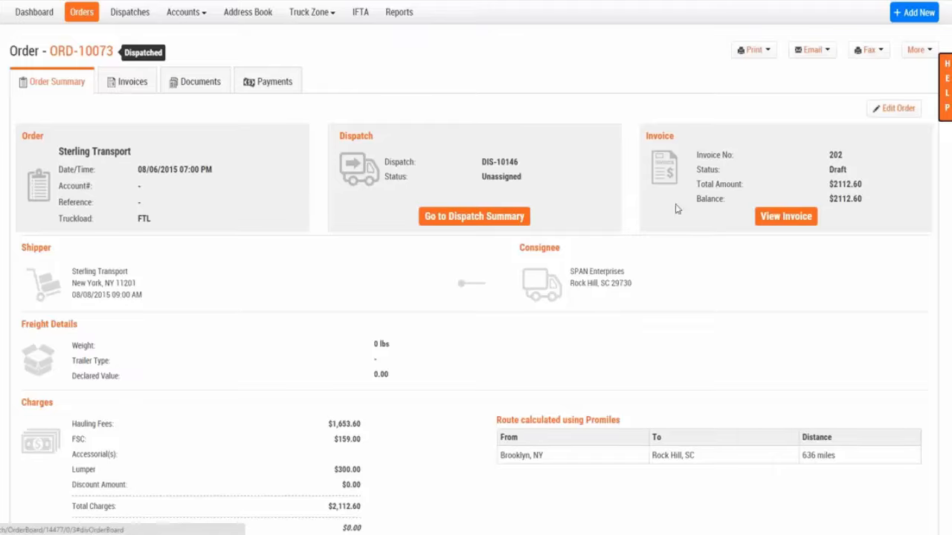
click(472, 217)
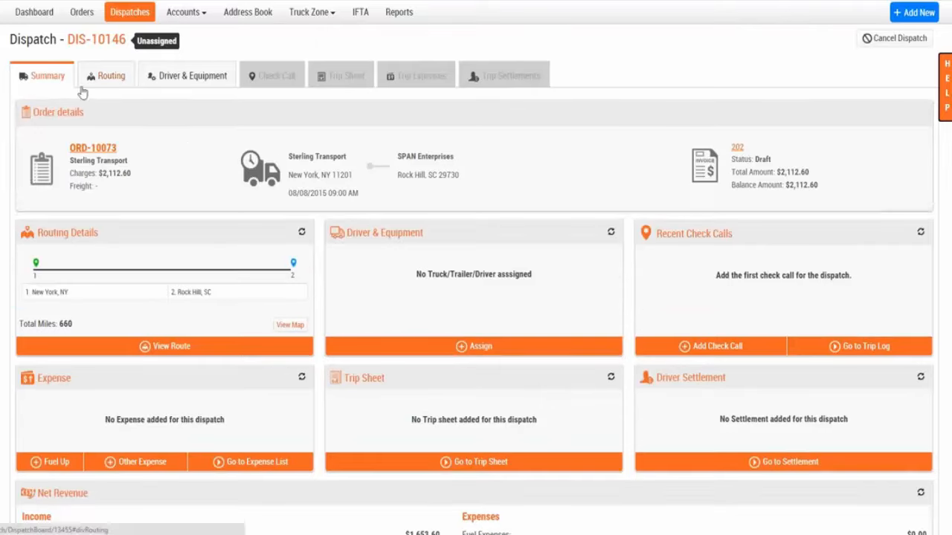
scroll(187, 149, down, 1)
scroll(149, 134, down, 1)
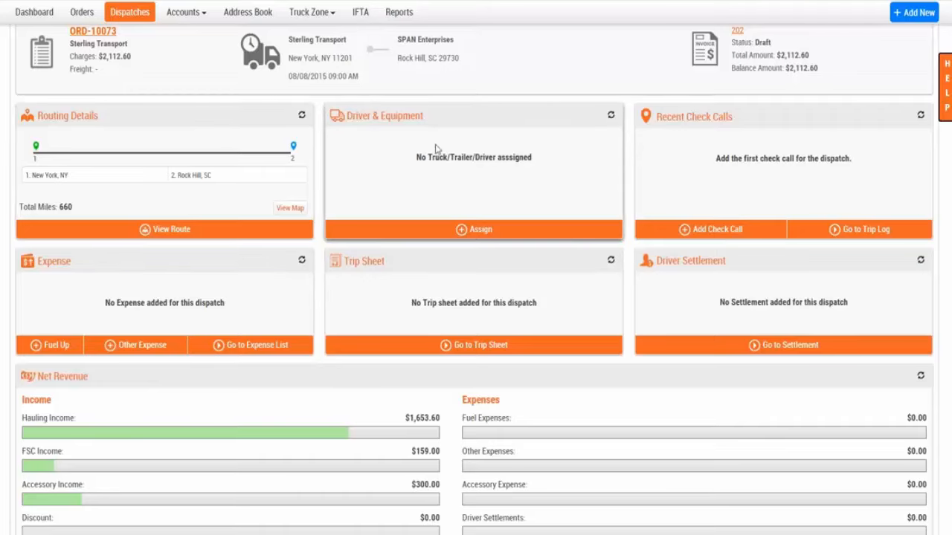
click(472, 231)
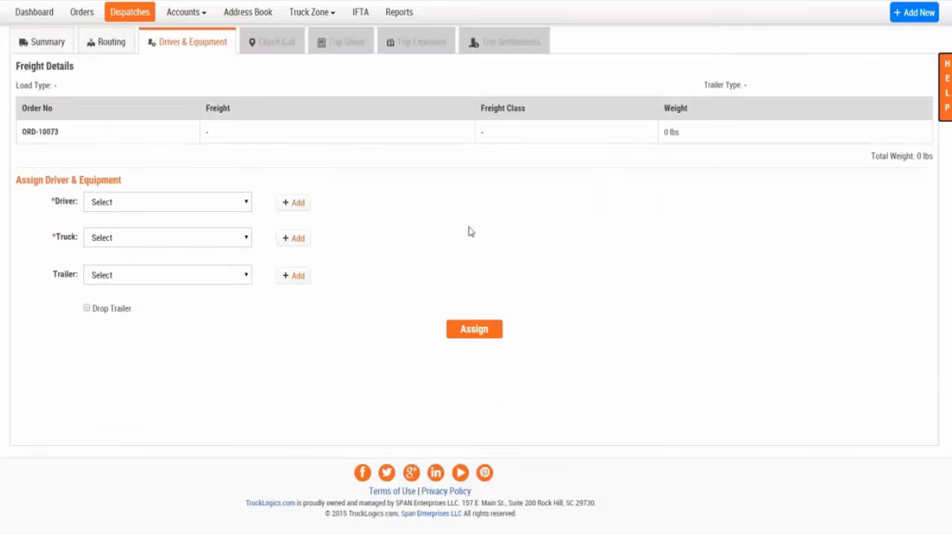
Select the second listed driver for the dispatch, and view the quick add driver form without adding anyone.
click(238, 208)
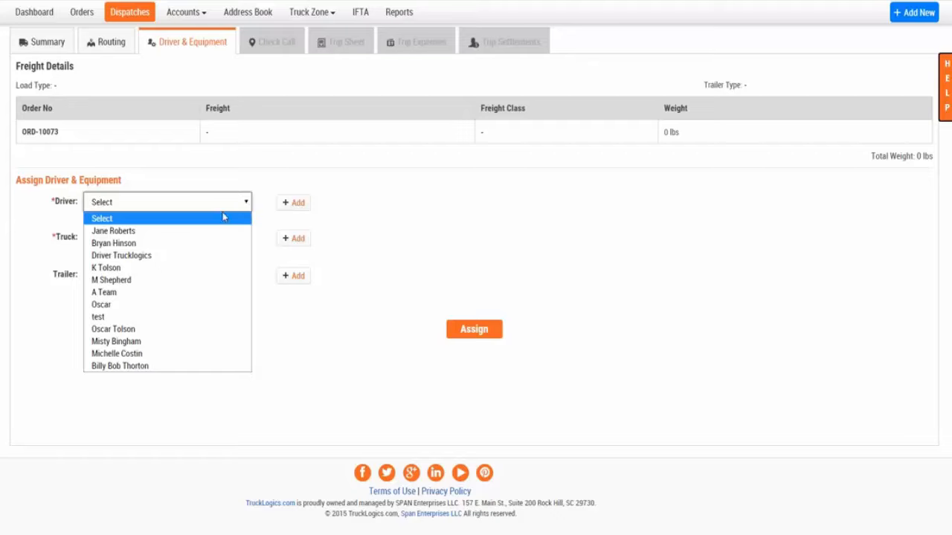
click(156, 244)
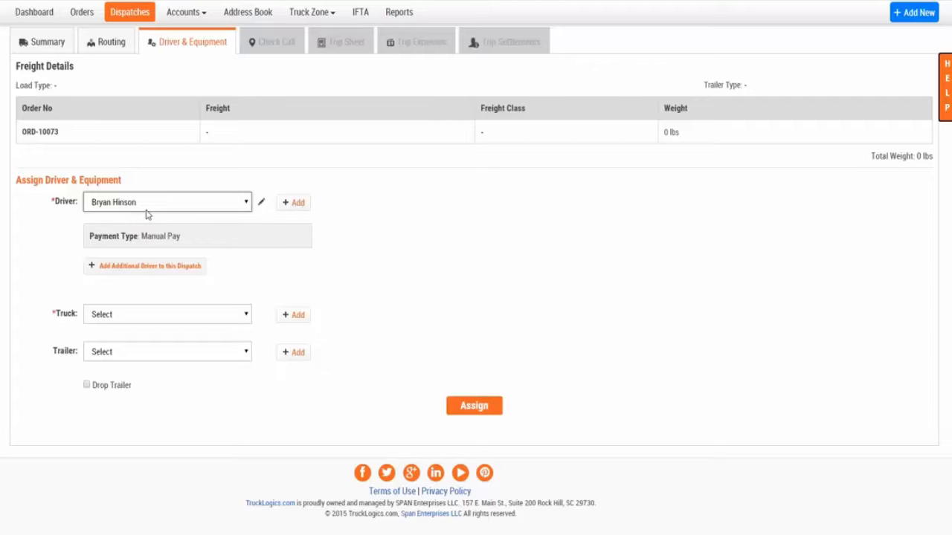
click(295, 204)
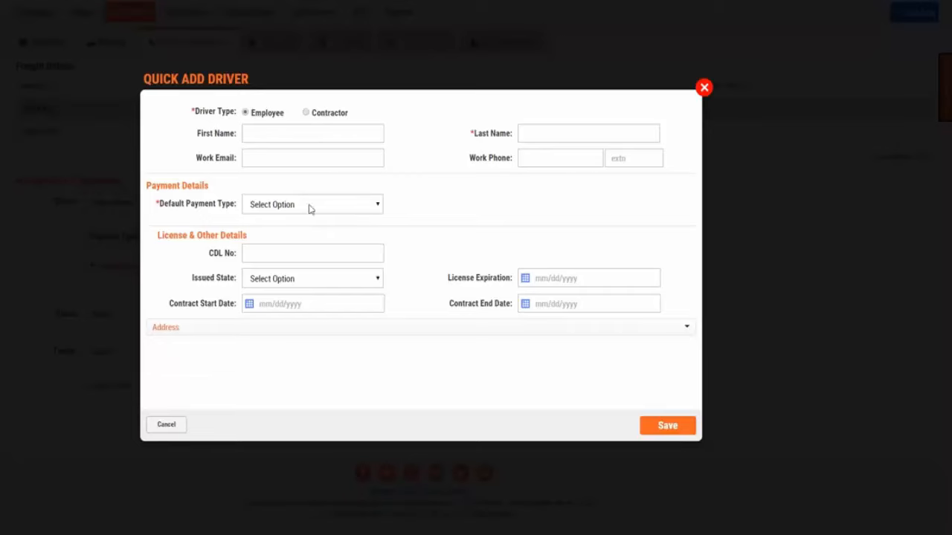
click(703, 89)
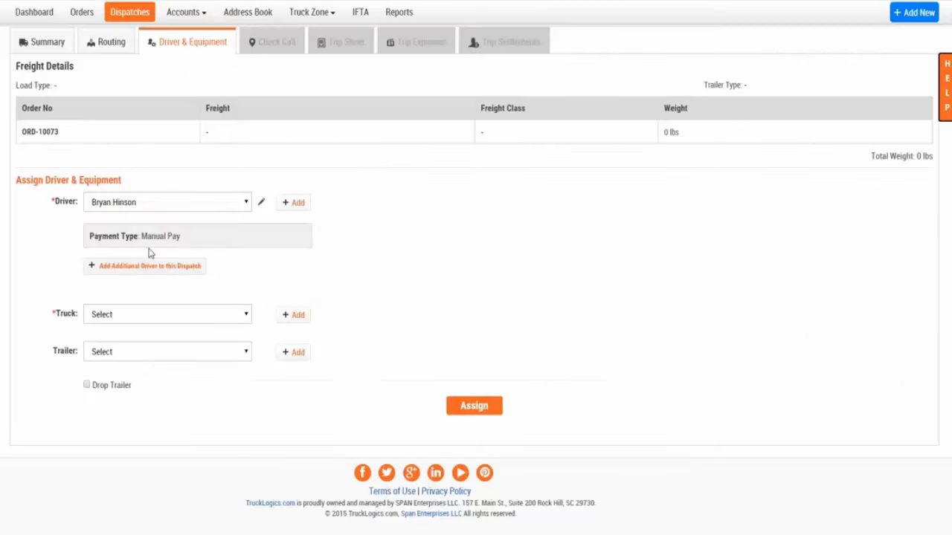
Select truck 14 and trailer 100 for the dispatch.
click(182, 317)
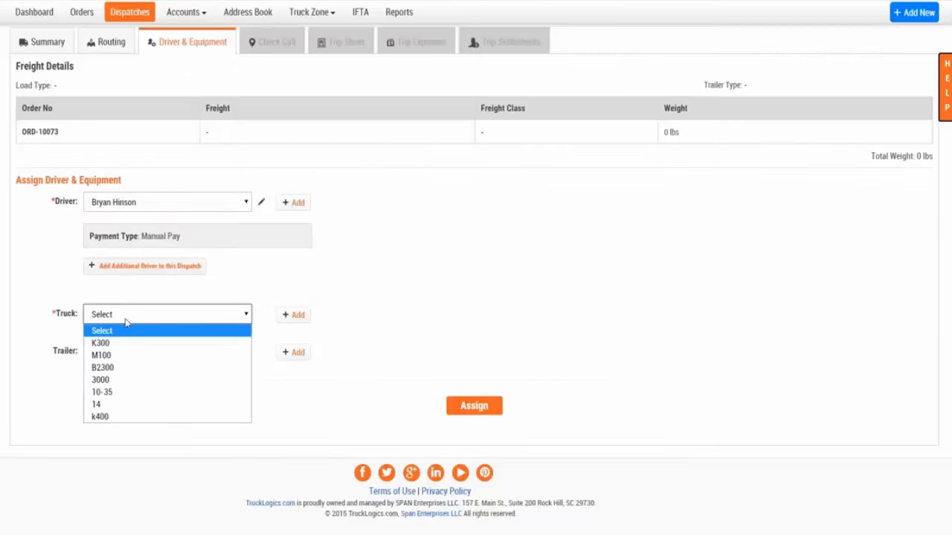
click(107, 406)
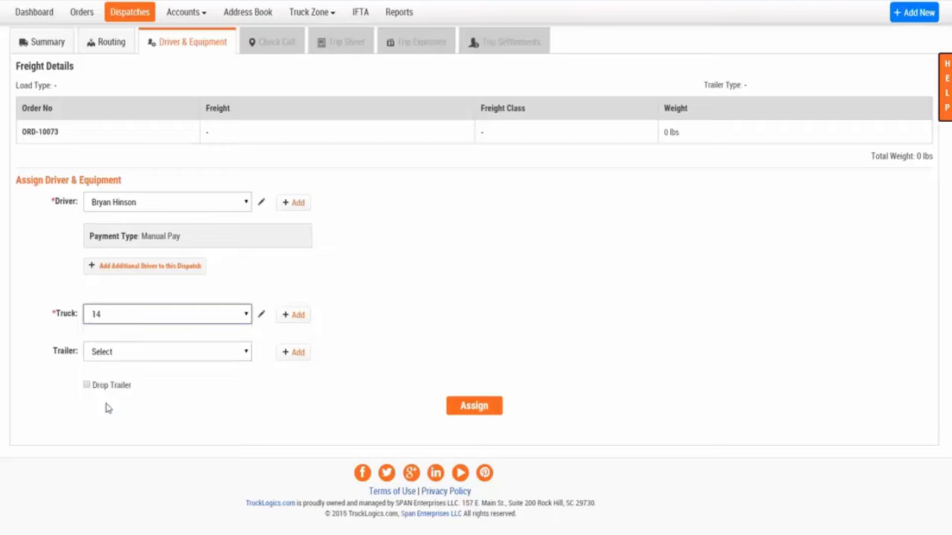
click(151, 355)
click(146, 380)
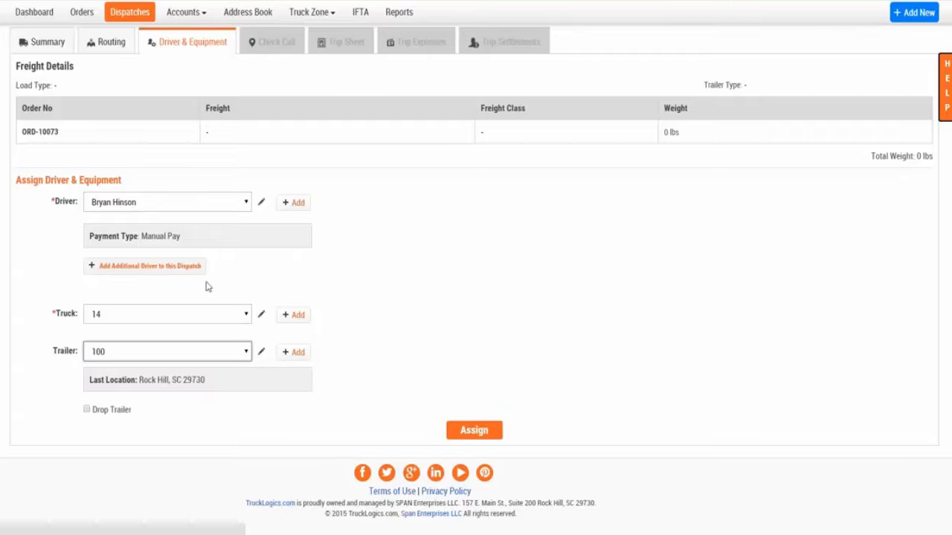
Add an additional driver to the dispatch and choose the fourth listed driver as Driver 2.
click(169, 266)
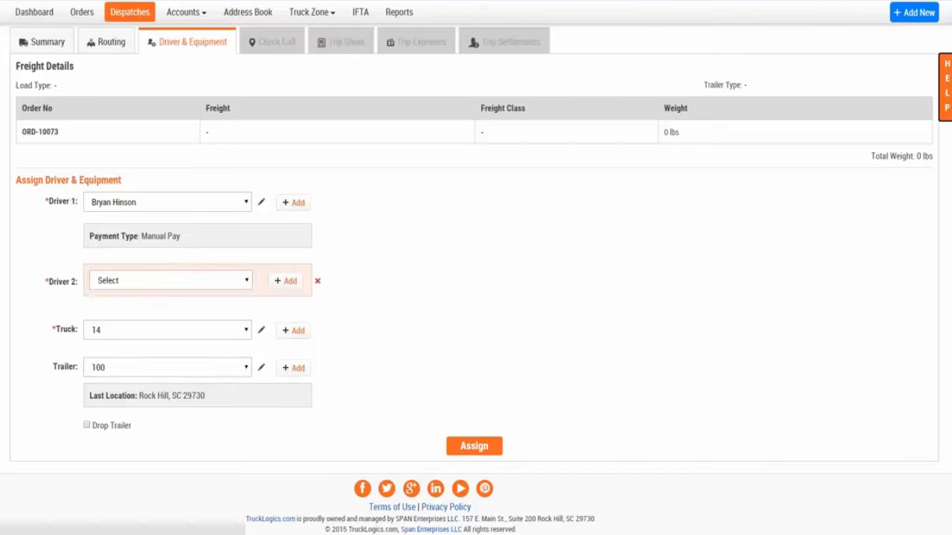
click(160, 283)
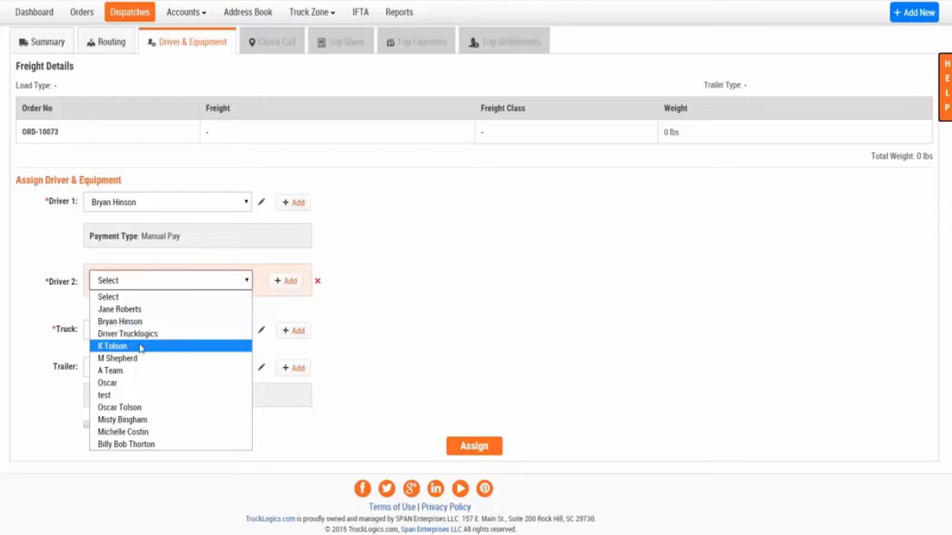
click(140, 370)
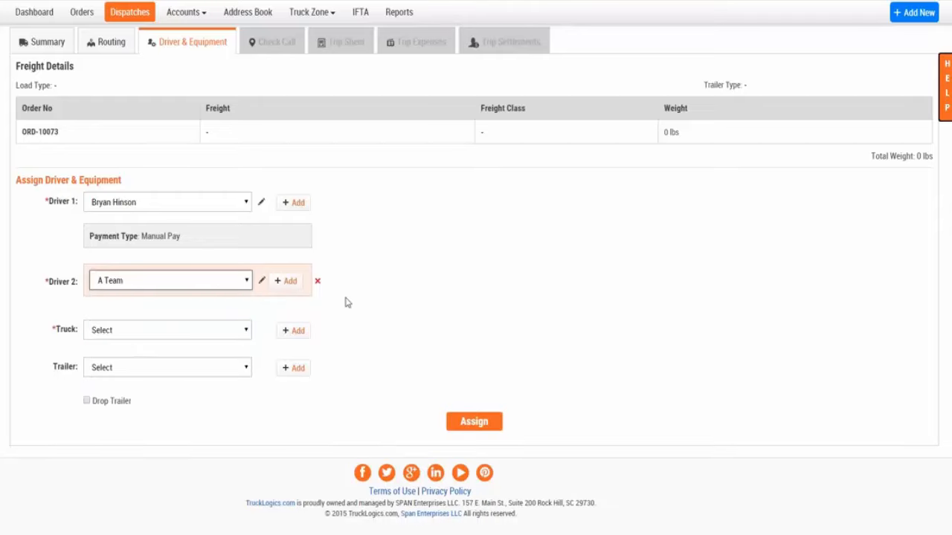
click(246, 282)
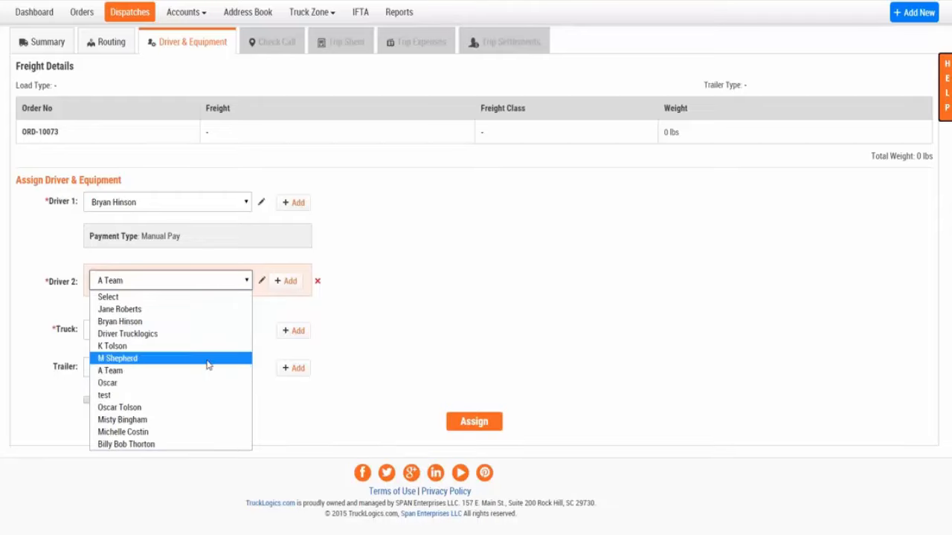
click(184, 348)
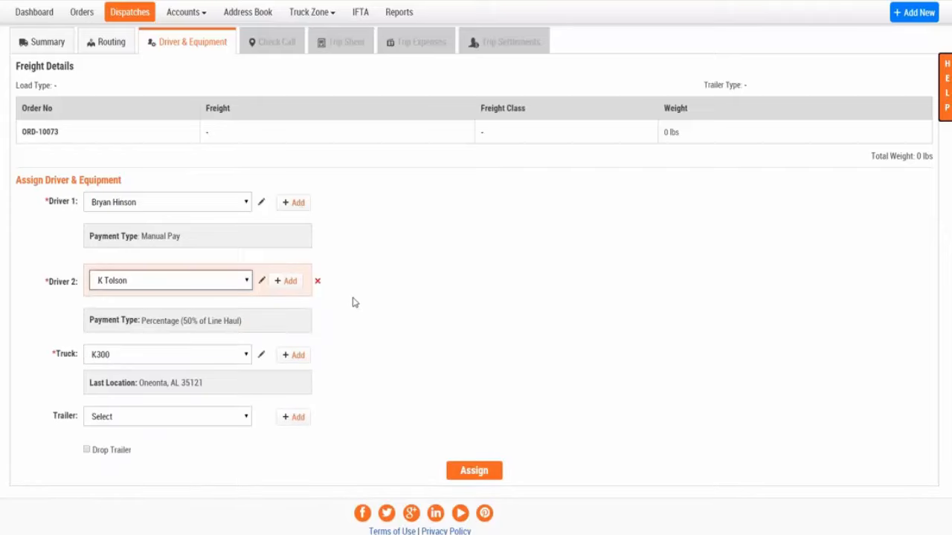
scroll(353, 305, down, 1)
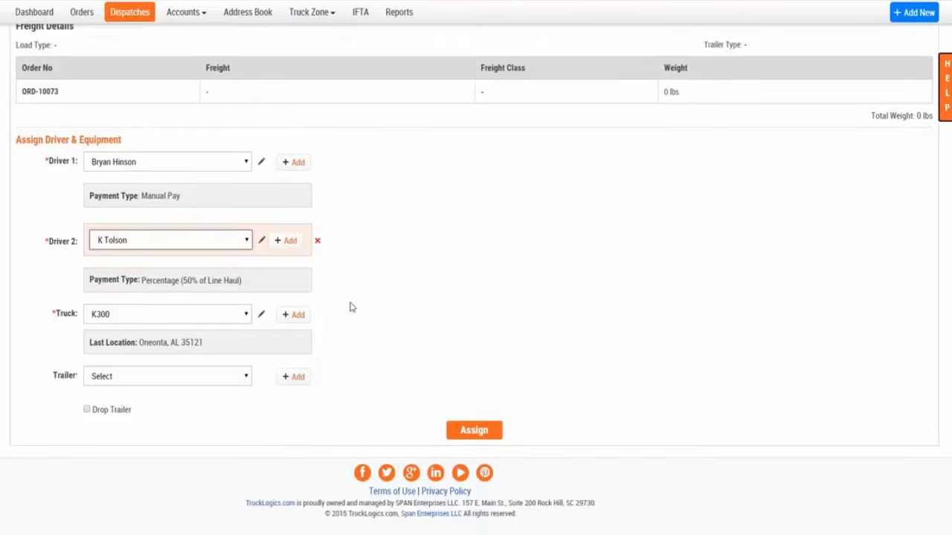
click(352, 307)
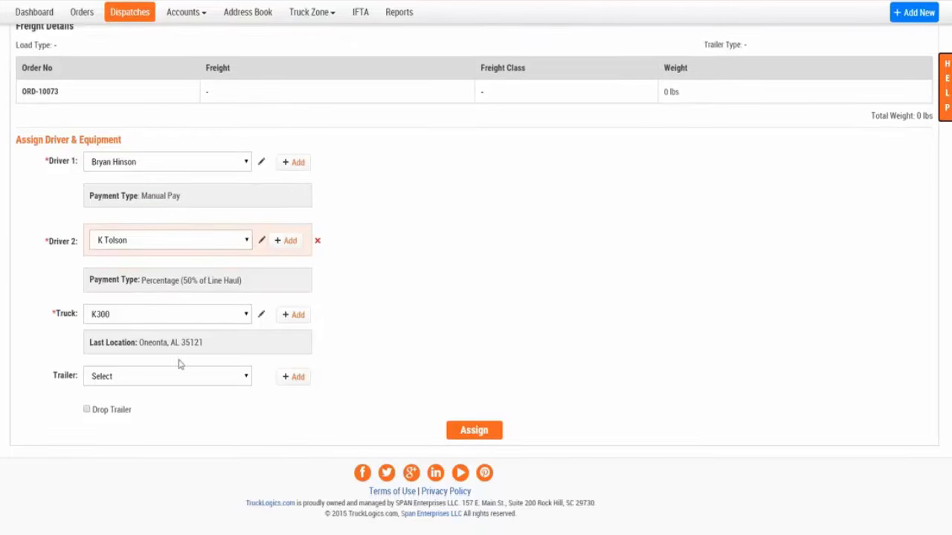
Select trailer 100 and assign the chosen drivers and equipment to the dispatch.
click(175, 383)
click(157, 404)
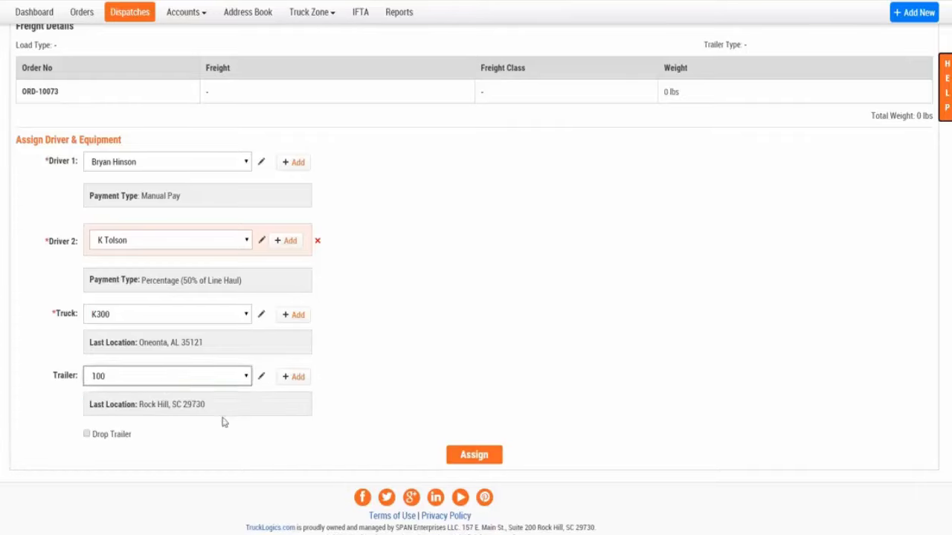
click(371, 417)
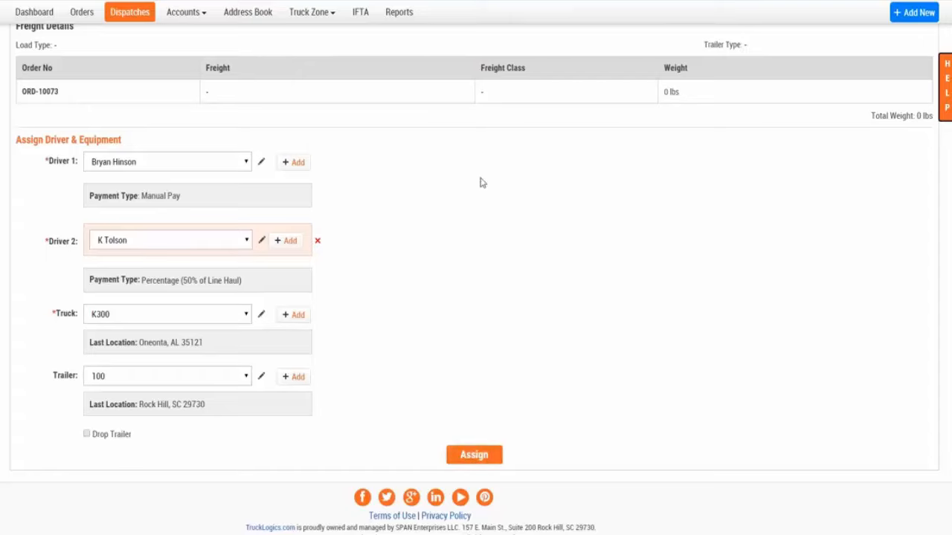
scroll(432, 265, up, 1)
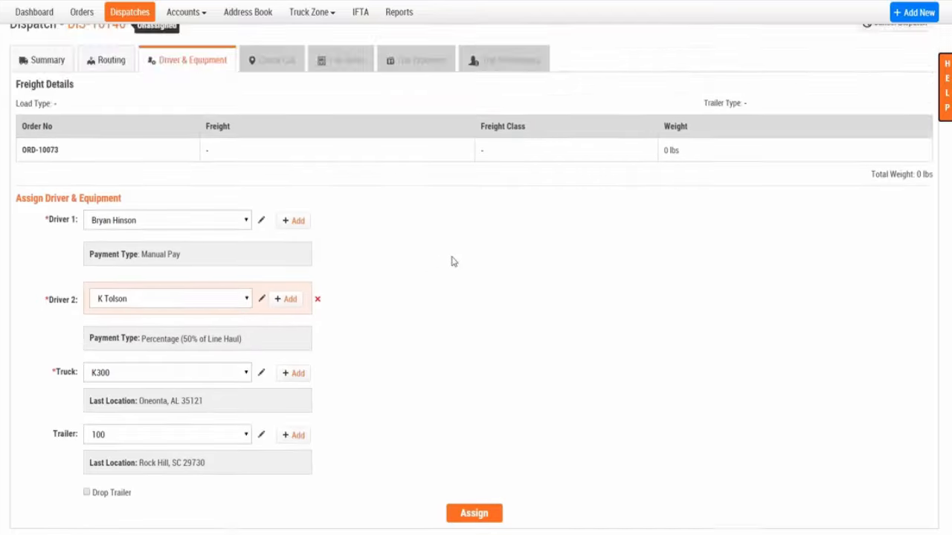
scroll(452, 261, down, 2)
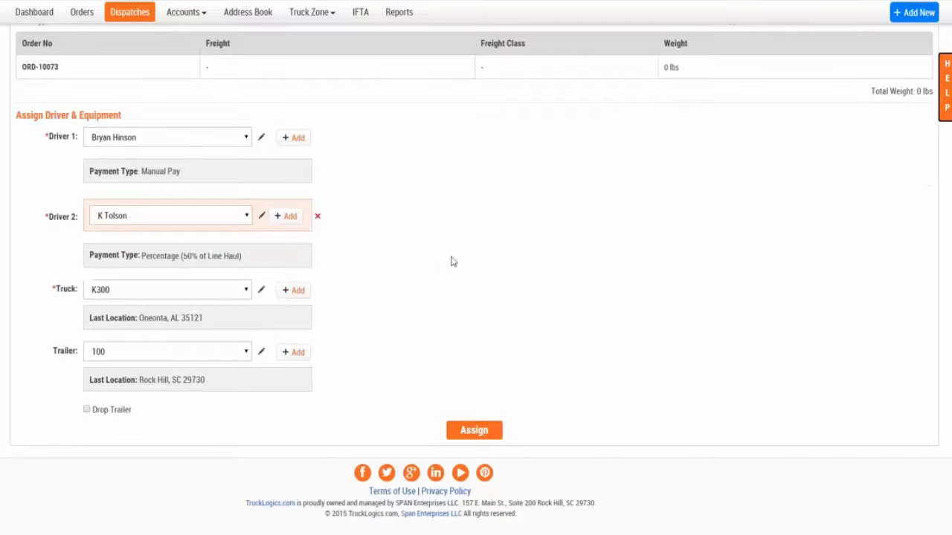
click(474, 431)
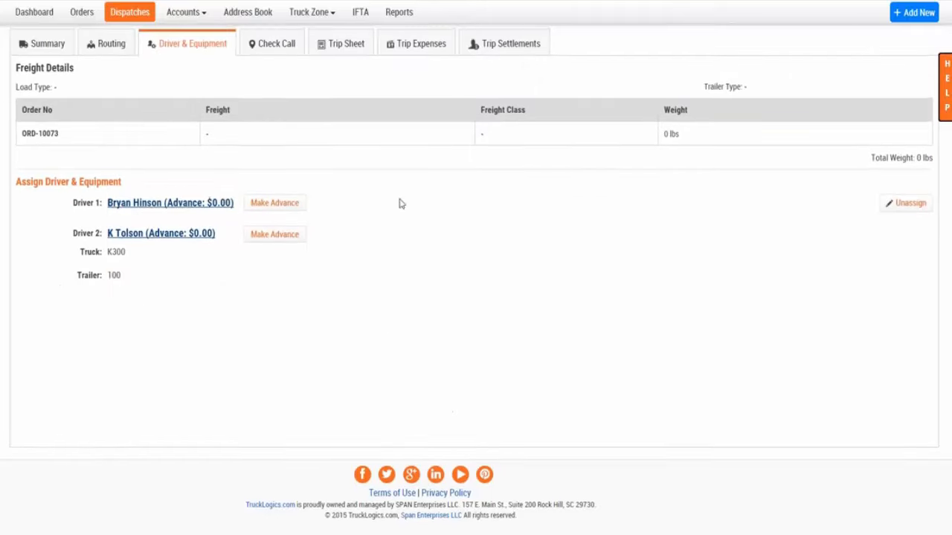
View the assigned dispatch's summary and look through the available Accounts options.
scroll(395, 256, up, 1)
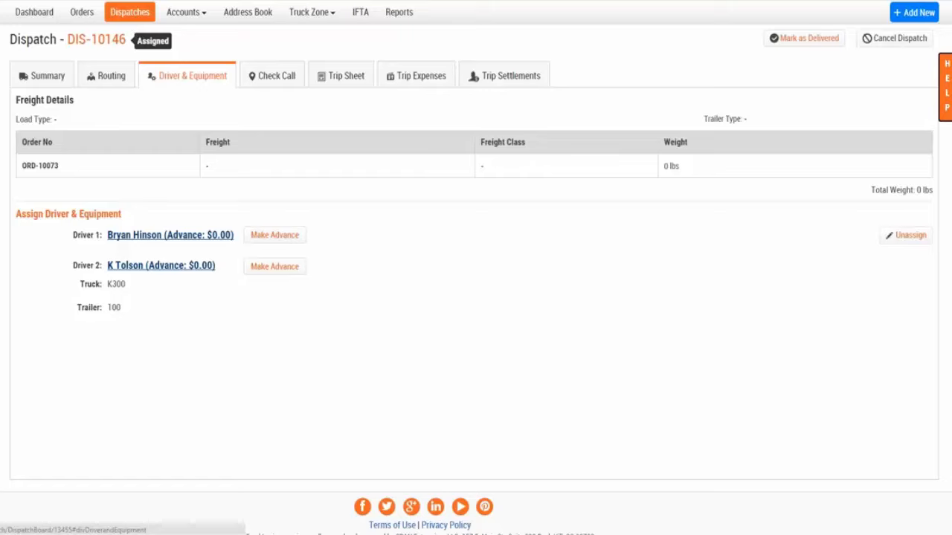
click(46, 77)
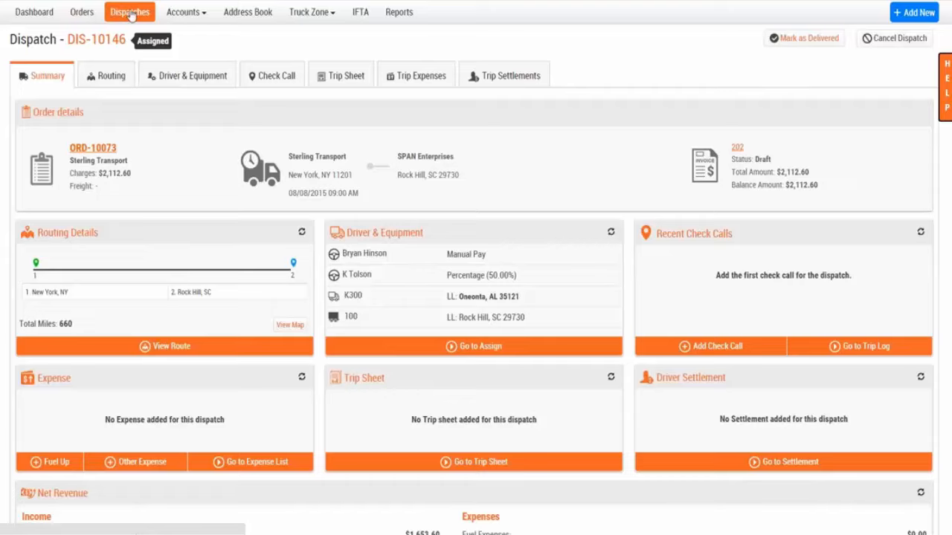
click(183, 12)
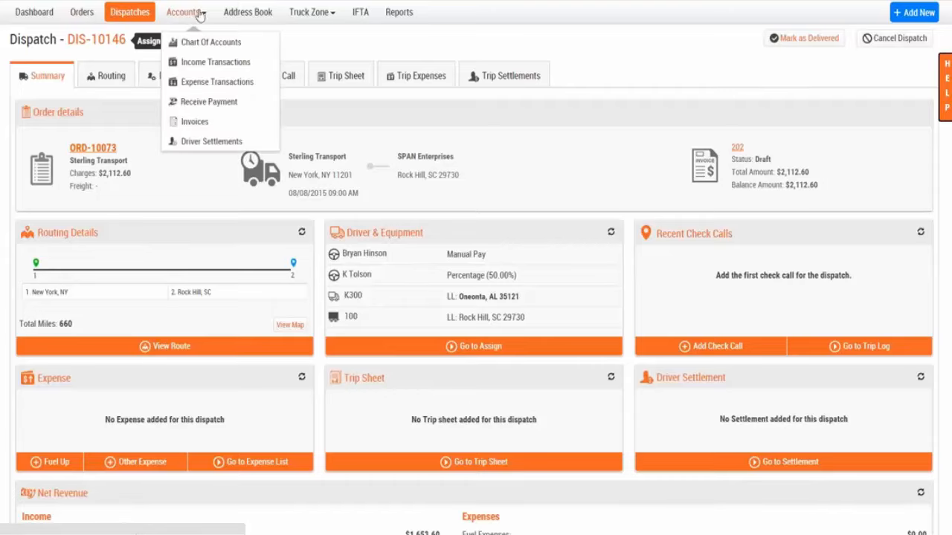
mouse_move(197, 15)
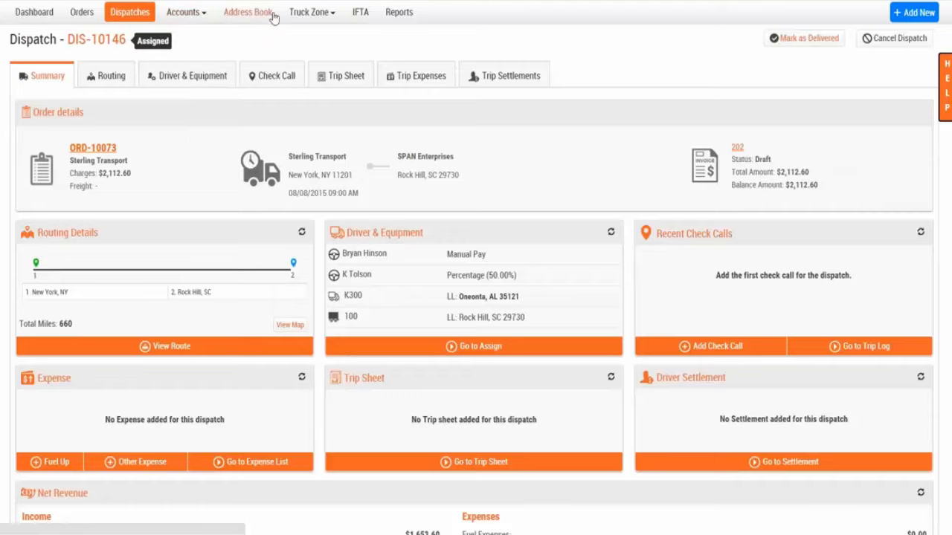
mouse_move(294, 12)
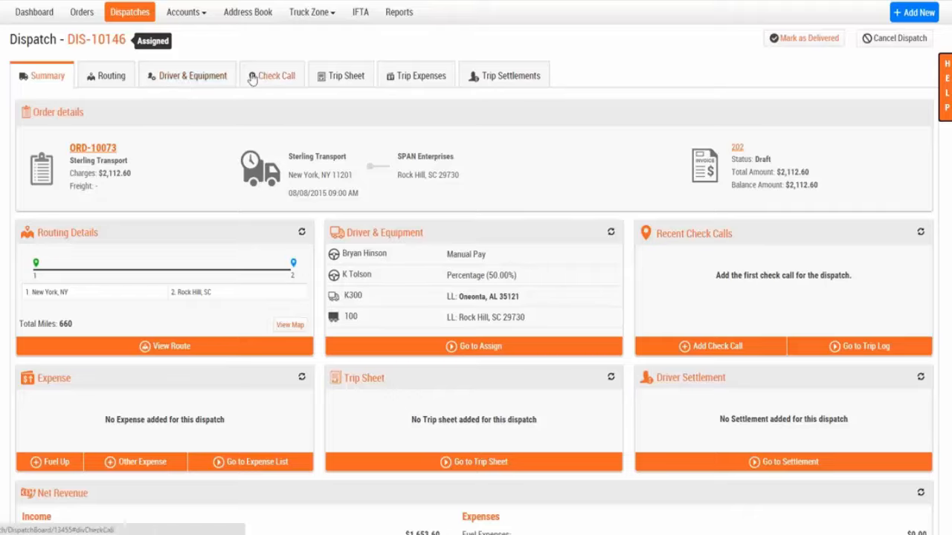
Open the dispatch's check call form and set the activity to Starting Trip.
click(213, 71)
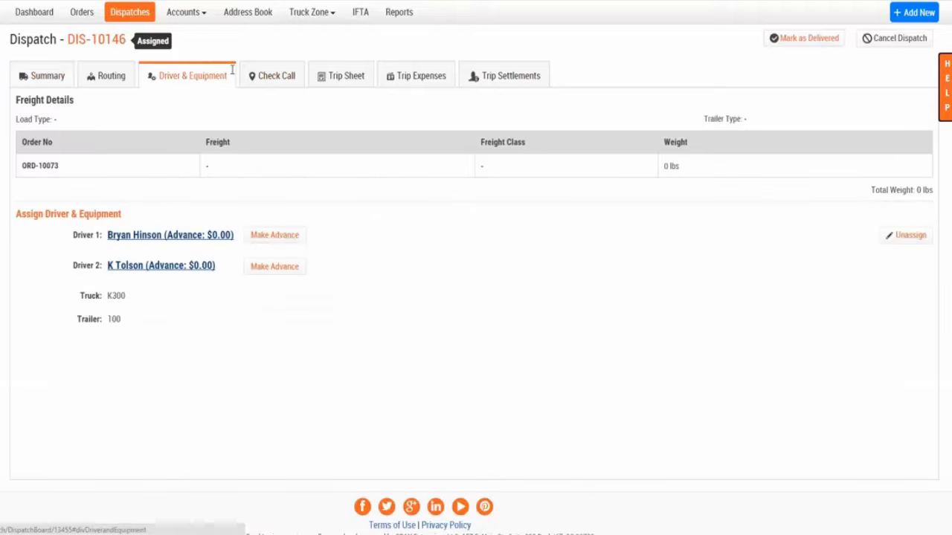
click(270, 78)
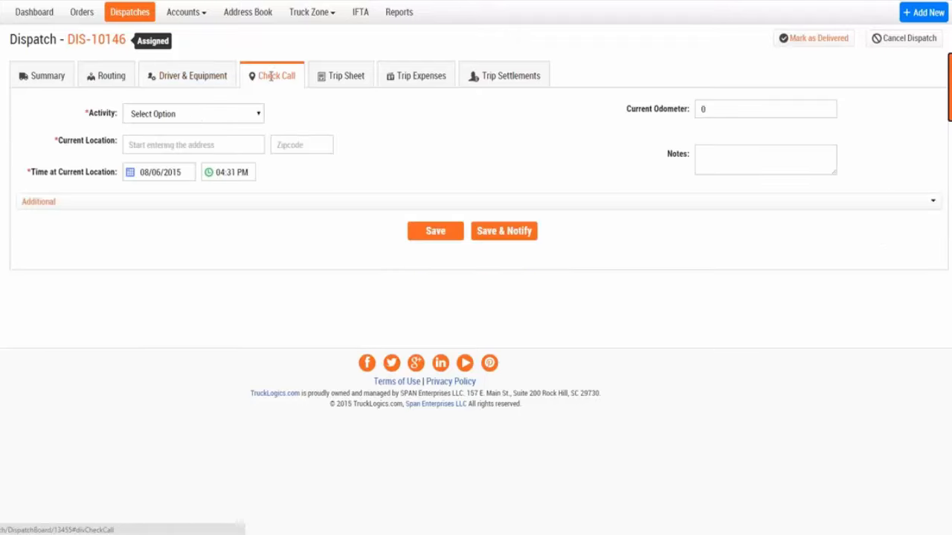
click(227, 120)
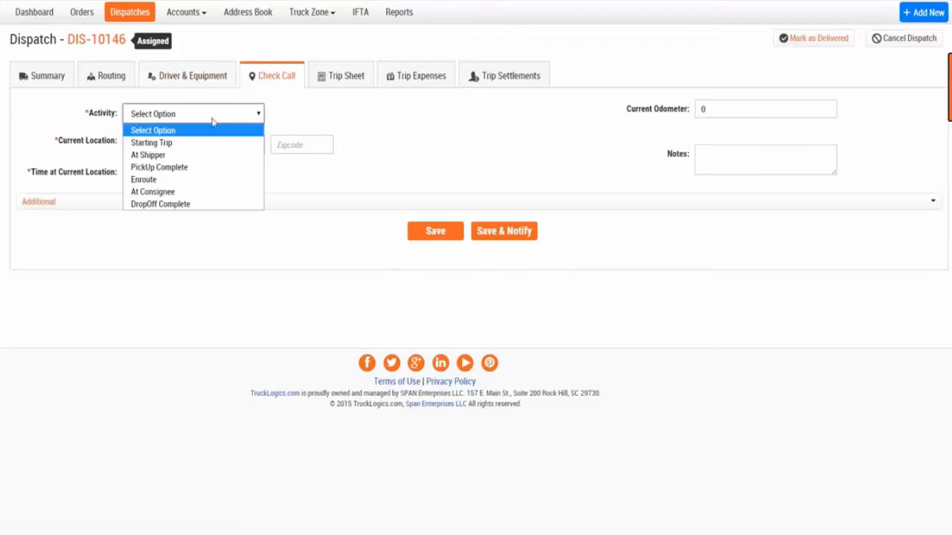
click(167, 144)
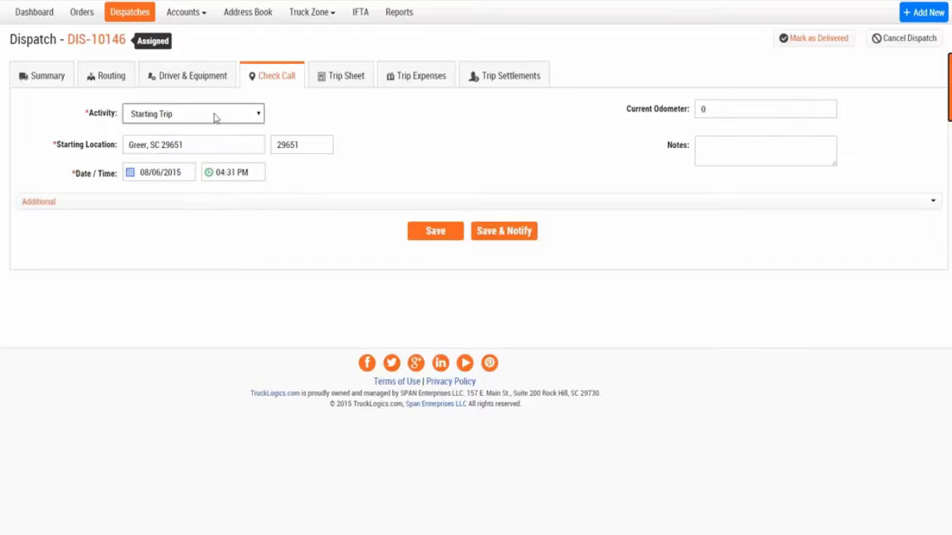
Set the check call's starting location to Rock Hill, SC, United States.
click(213, 144)
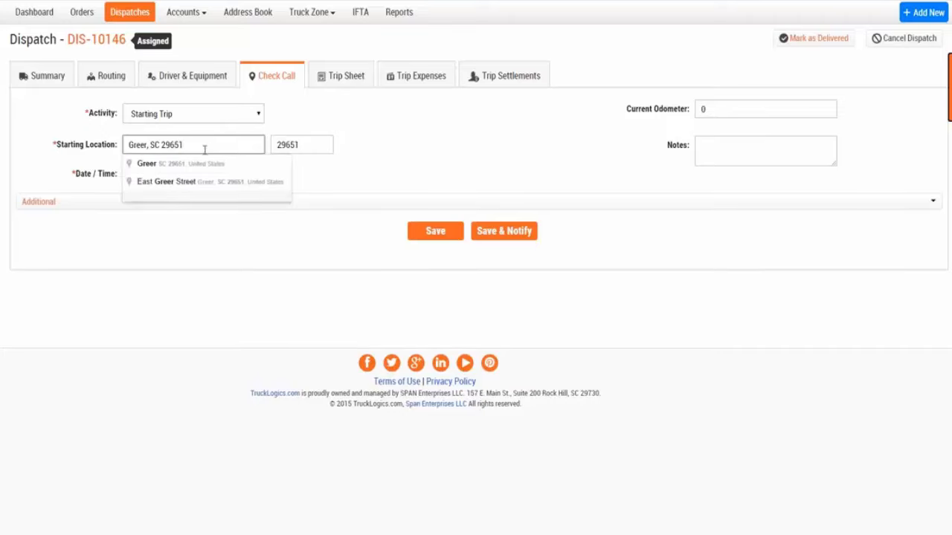
key(ctrl+a)
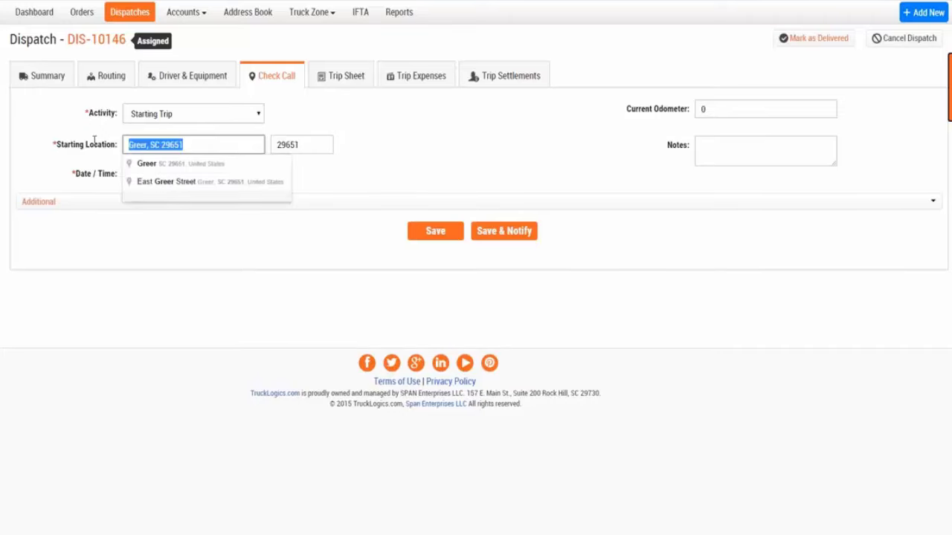
text(rock hi)
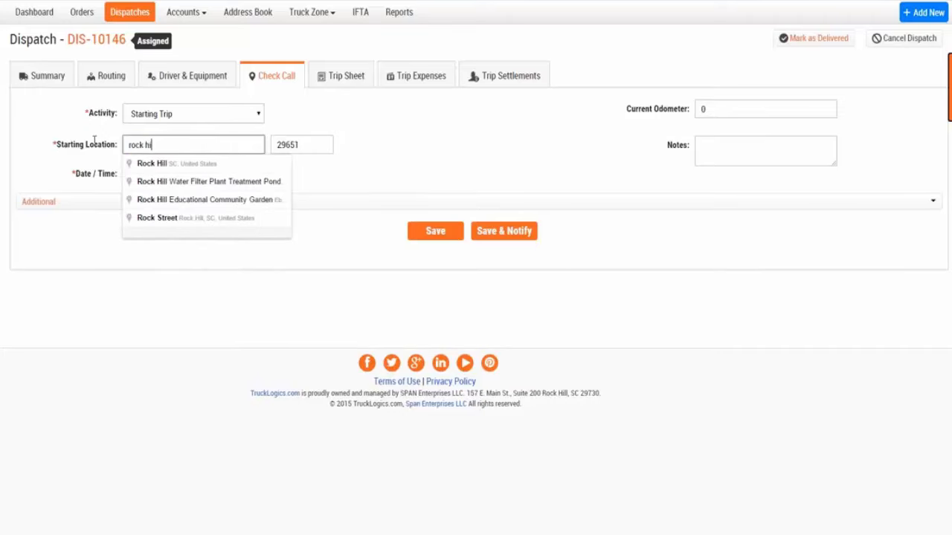
text(ll)
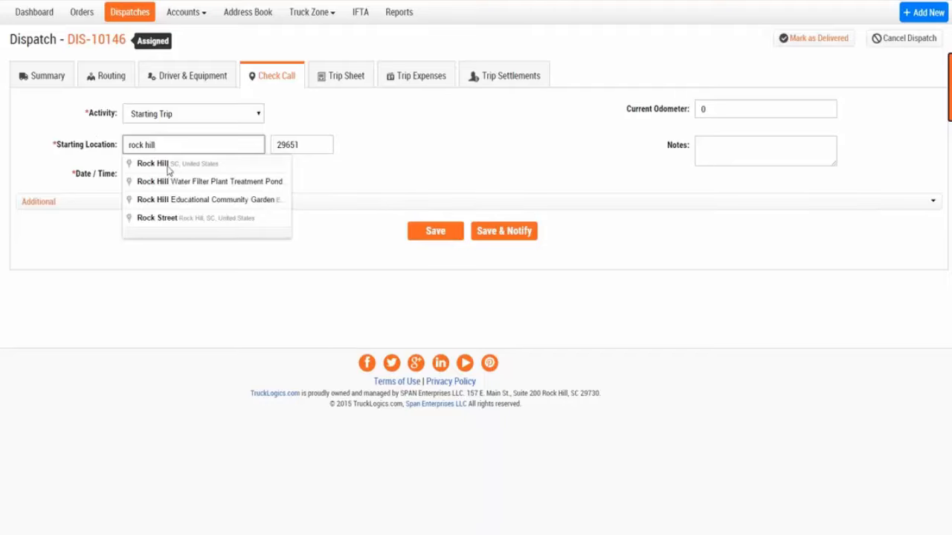
click(170, 164)
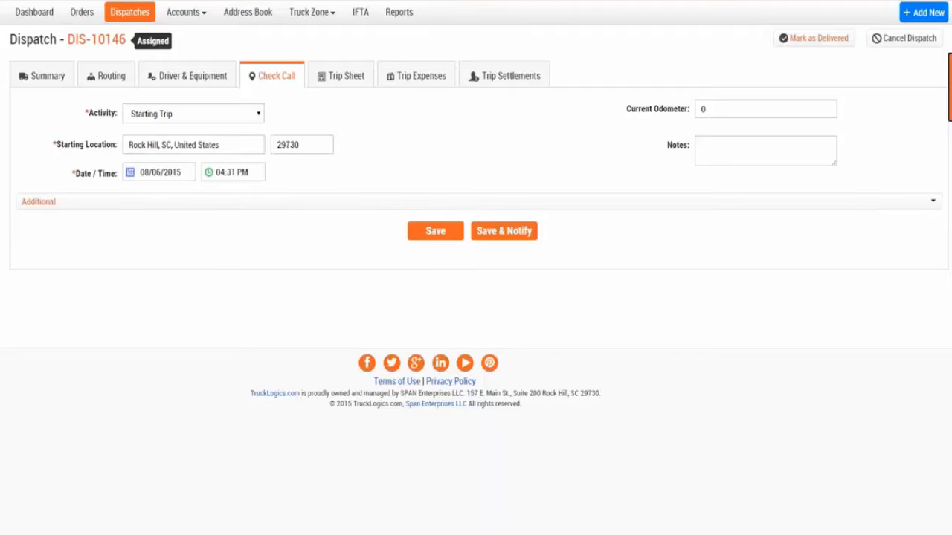
Set the current odometer to 150000 and save the check call with a notification.
click(729, 108)
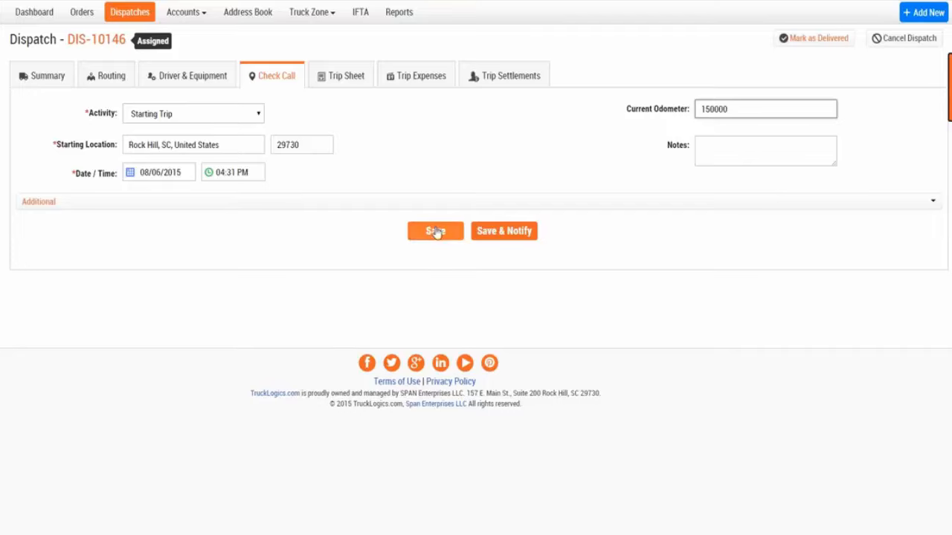
click(511, 236)
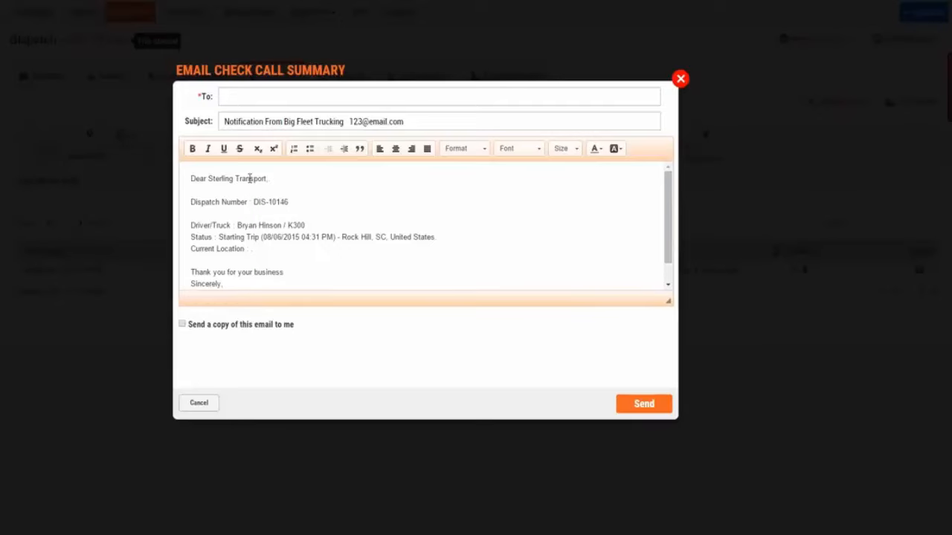
Review the check call summary email's message and choose to send a copy of it to yourself.
click(239, 100)
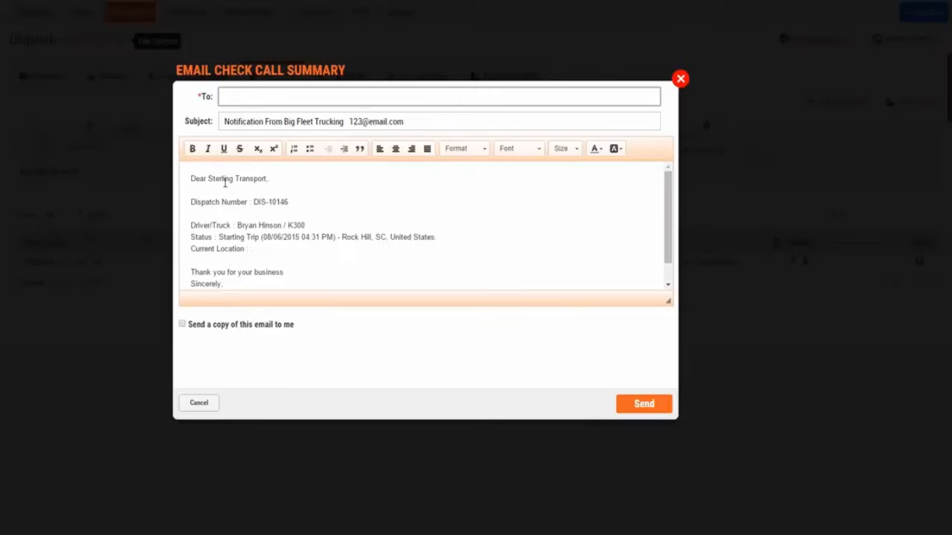
click(246, 197)
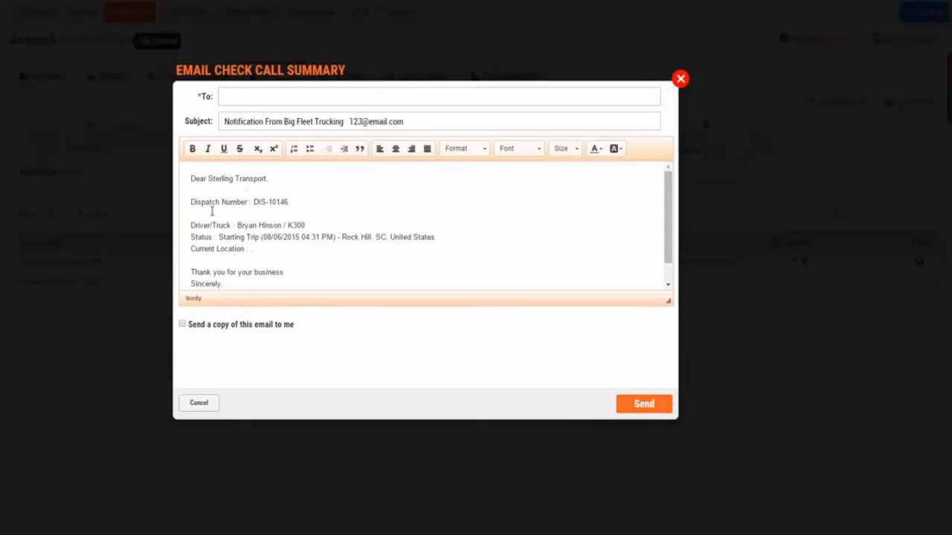
scroll(220, 211, down, 1)
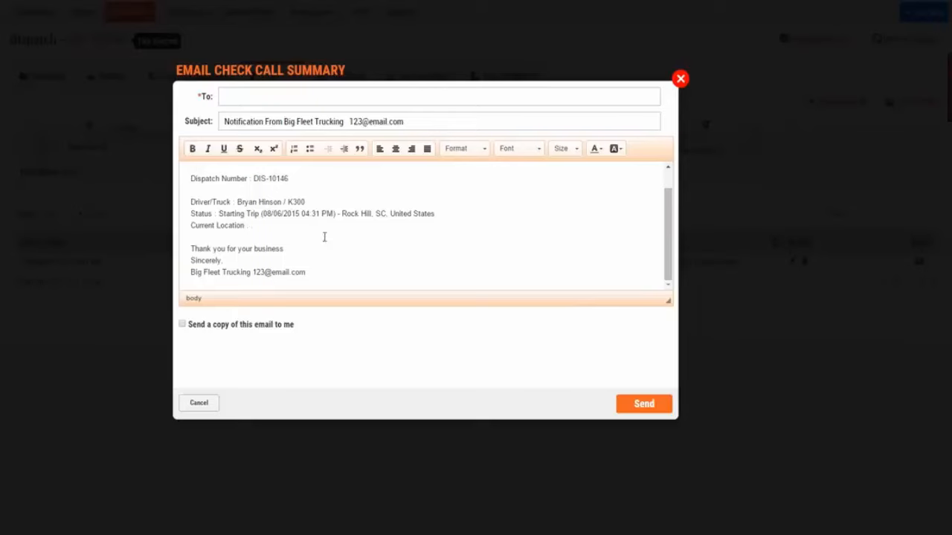
click(183, 326)
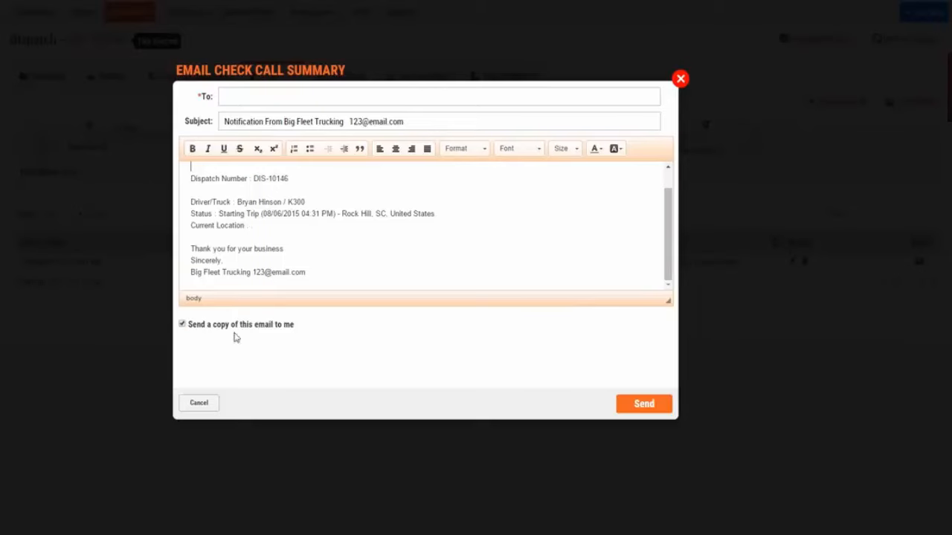
Cancel the check call summary email, then review the activity options for a new check call and close the form without saving.
click(203, 407)
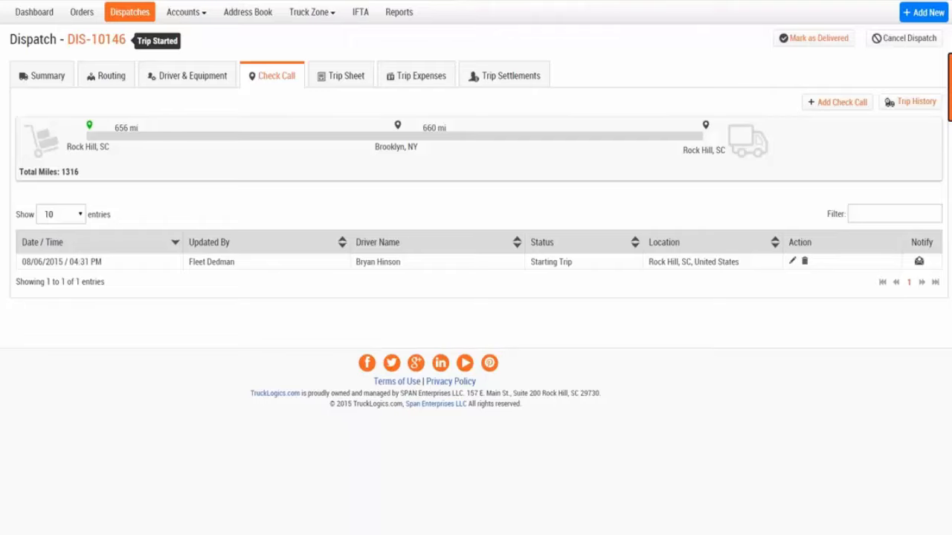
click(833, 104)
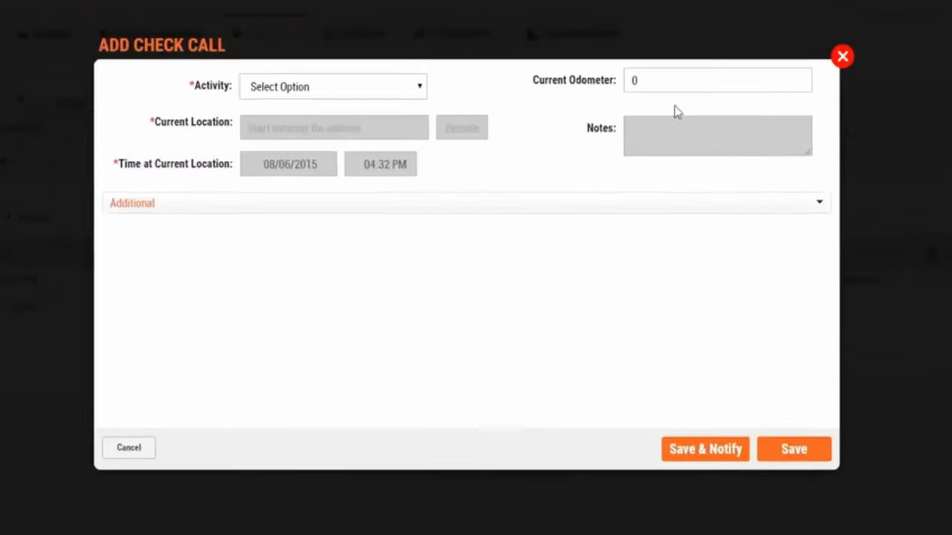
click(421, 87)
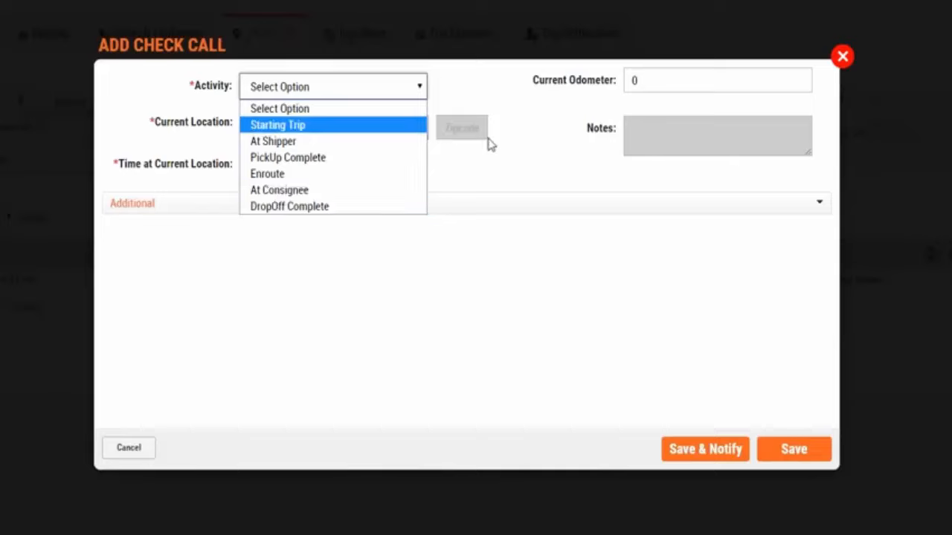
click(503, 172)
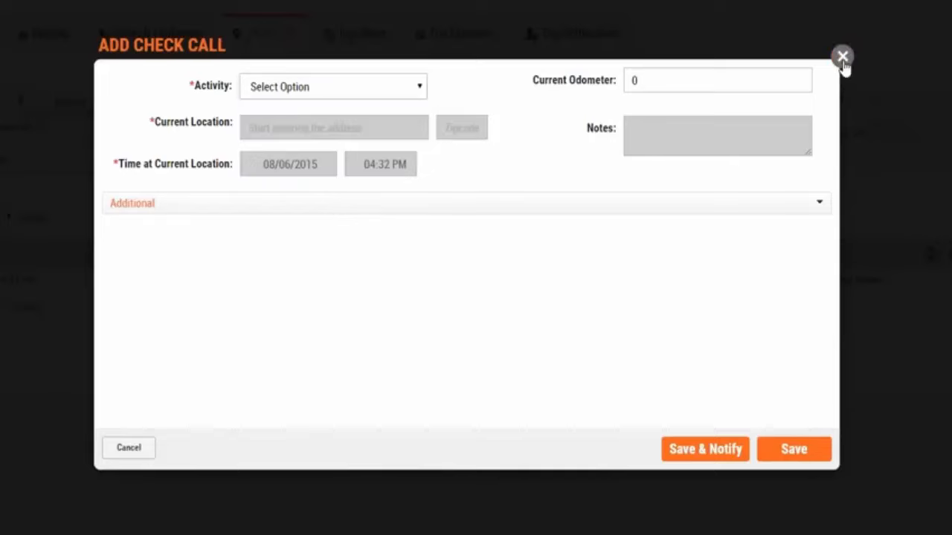
click(841, 60)
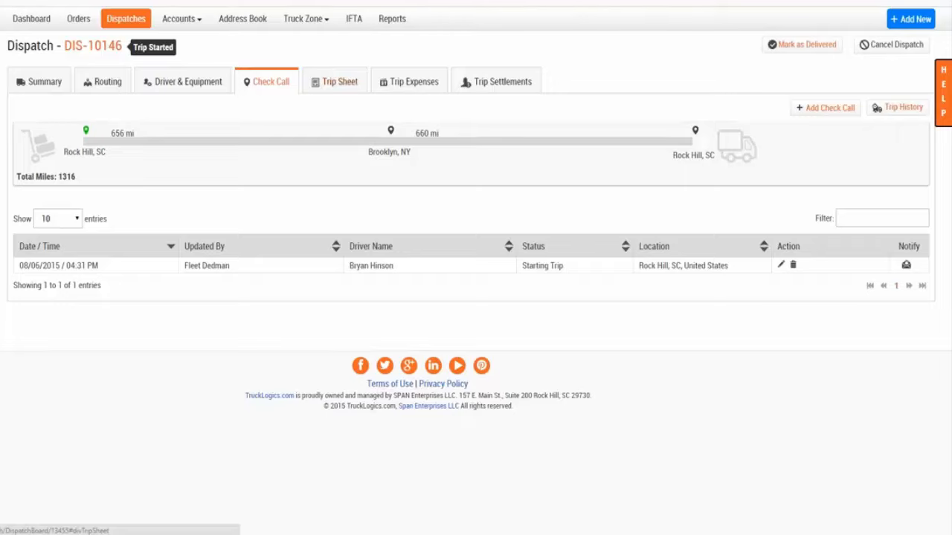
Open the dispatch's trip sheet and update its start location with ZIP code 29730.
click(342, 87)
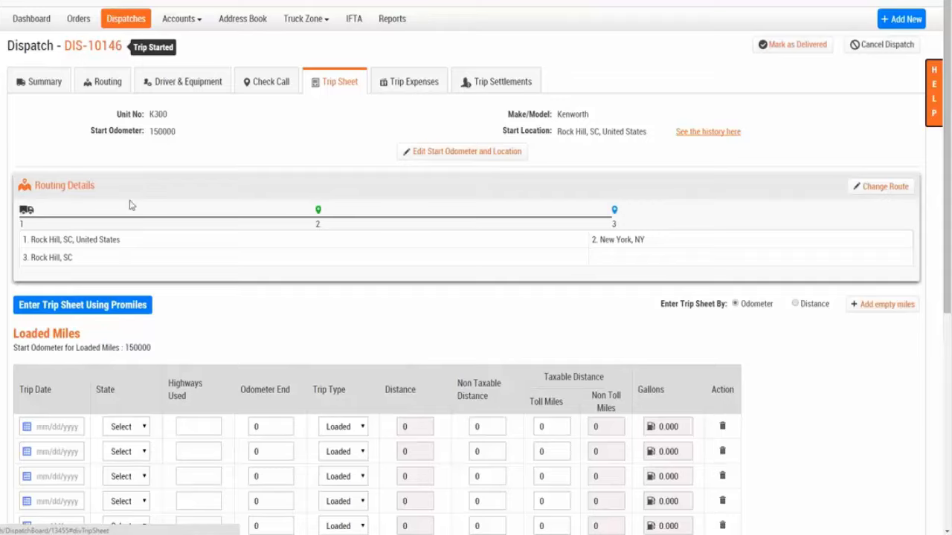
click(444, 157)
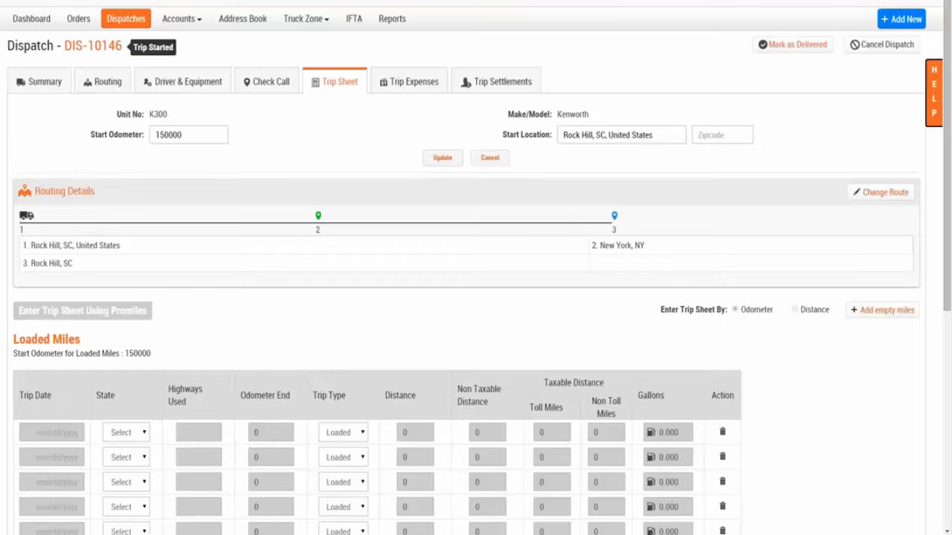
click(442, 159)
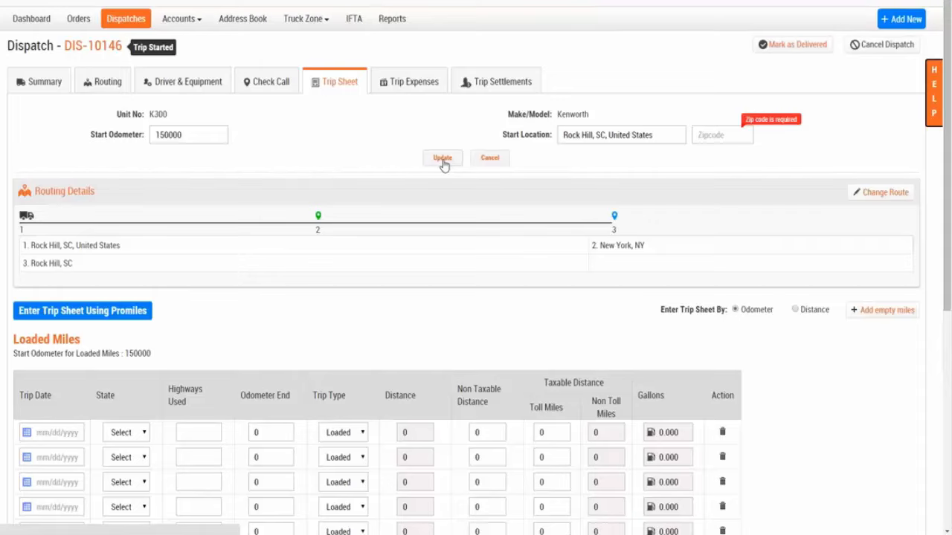
text(29730)
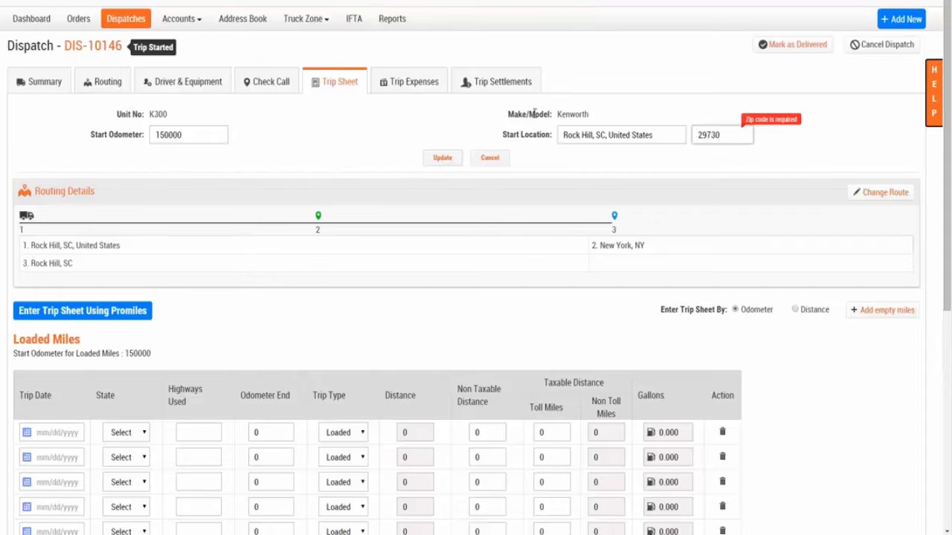
click(449, 158)
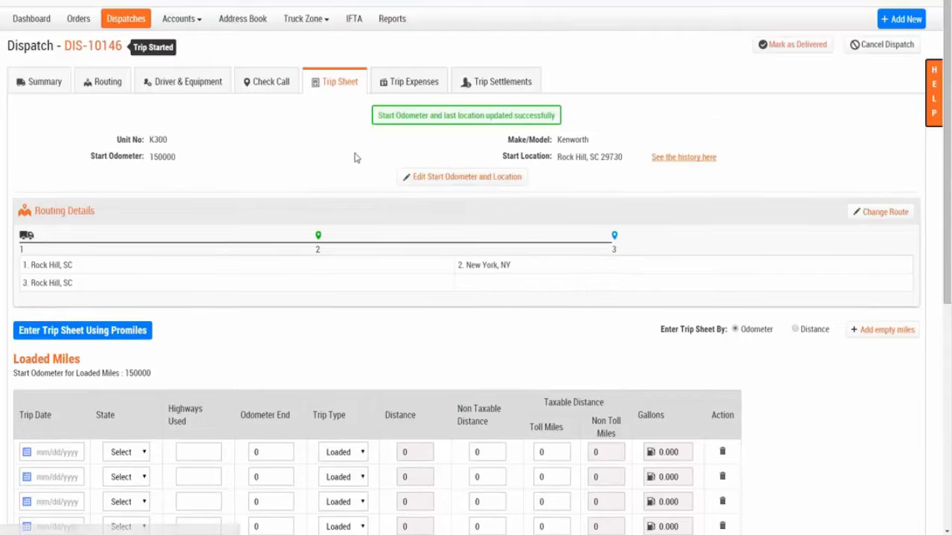
Open the truck's odometer and location history and examine the activities logged across its pages.
scroll(351, 157, down, 1)
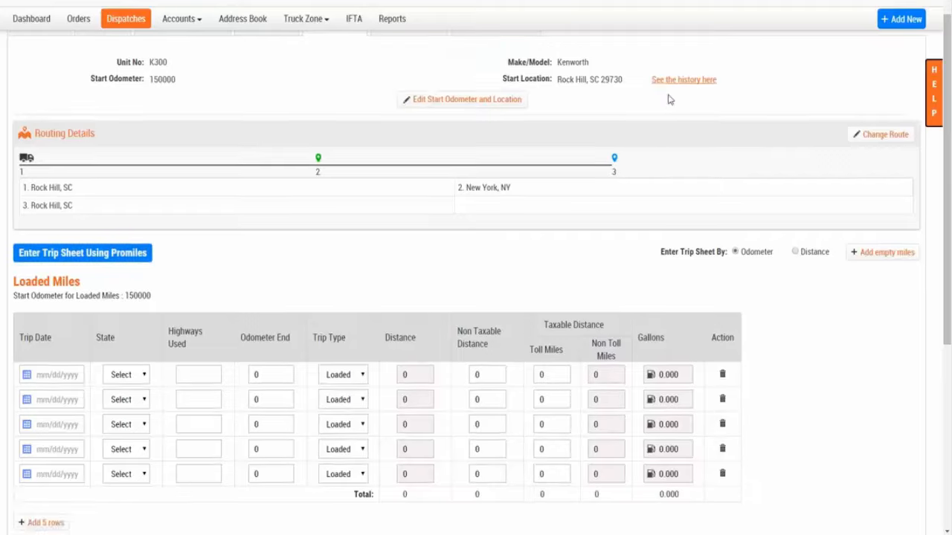
click(656, 82)
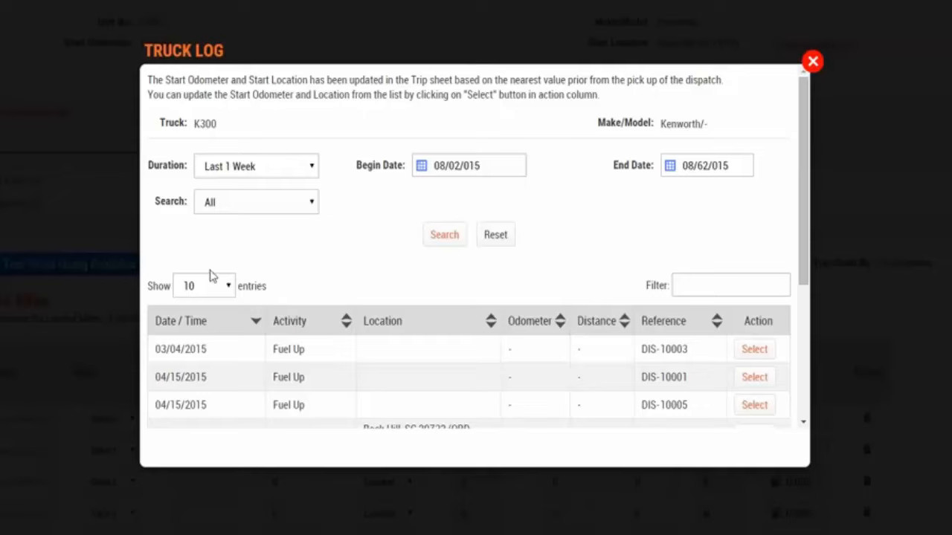
scroll(461, 369, down, 2)
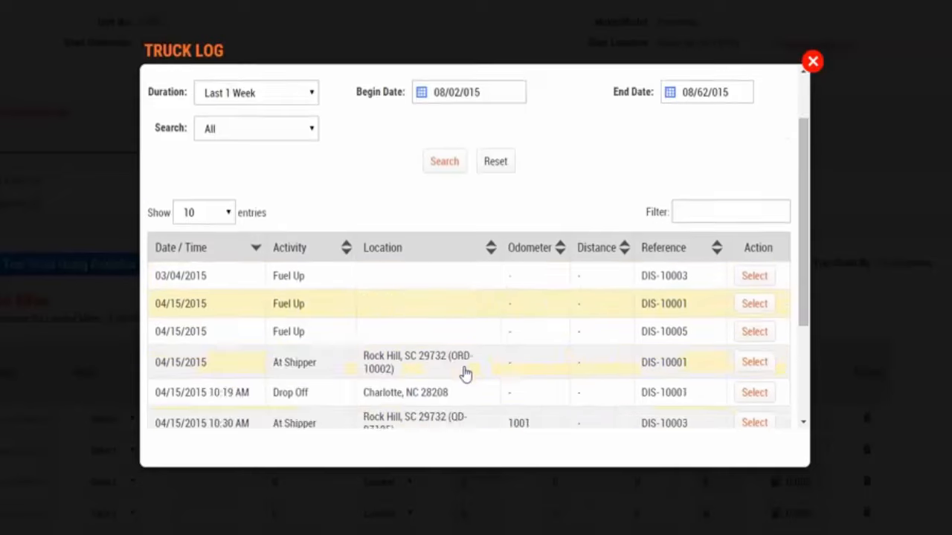
scroll(435, 286, down, 1)
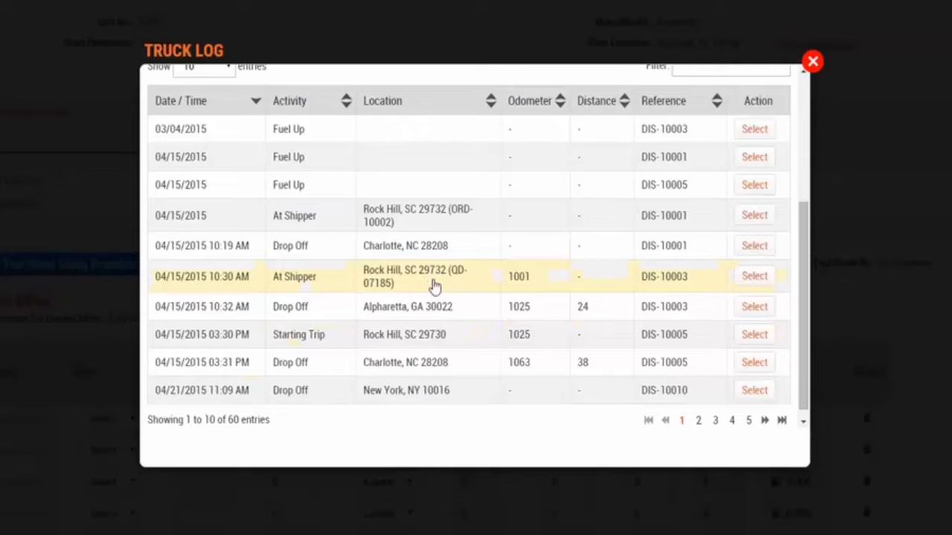
scroll(556, 318, up, 1)
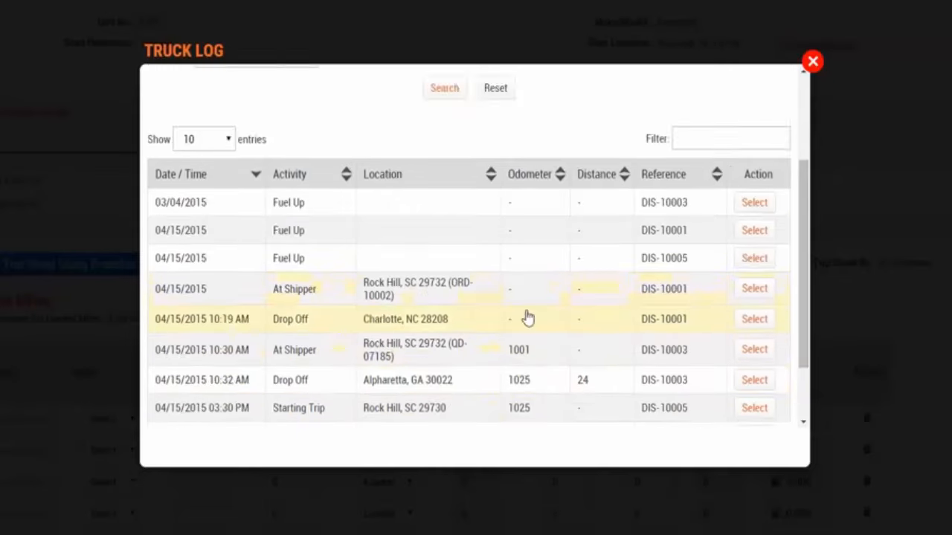
scroll(527, 319, down, 1)
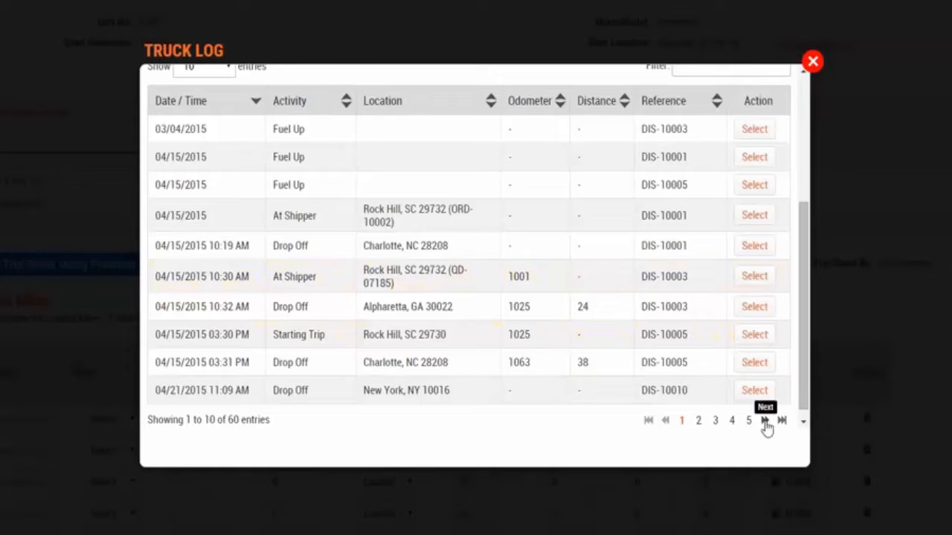
click(765, 423)
click(765, 423)
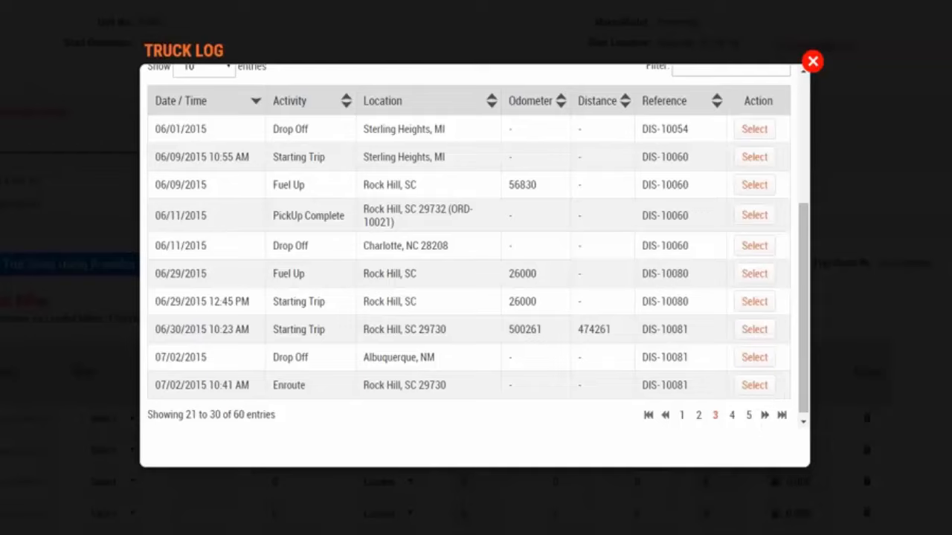
click(765, 416)
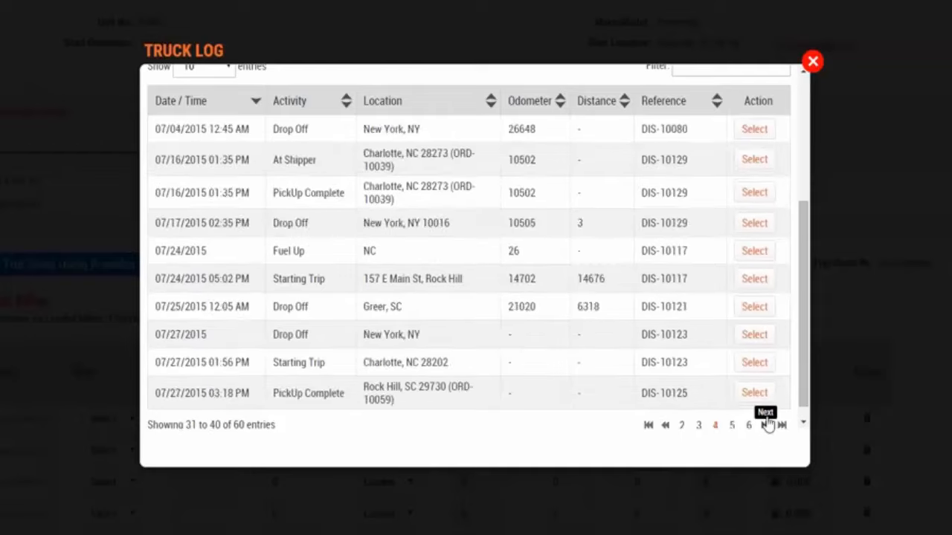
click(764, 424)
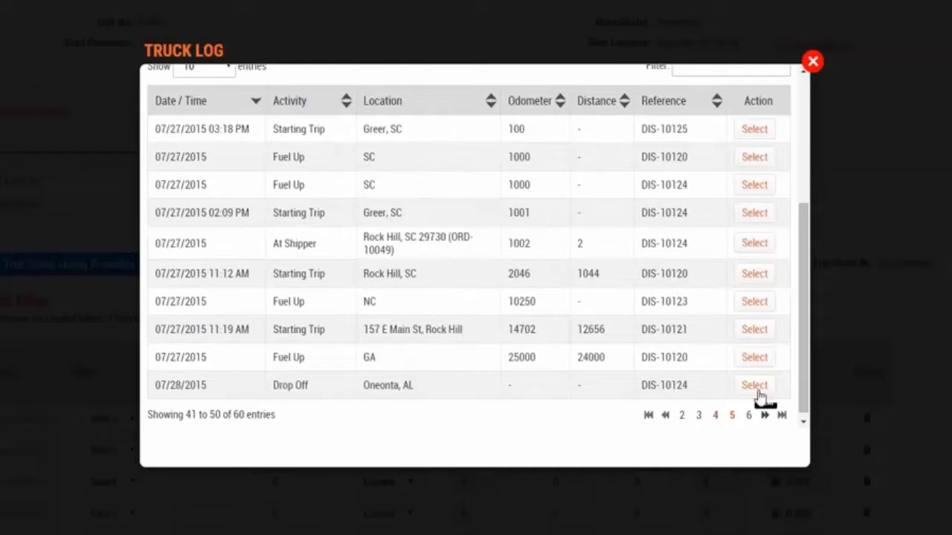
click(681, 415)
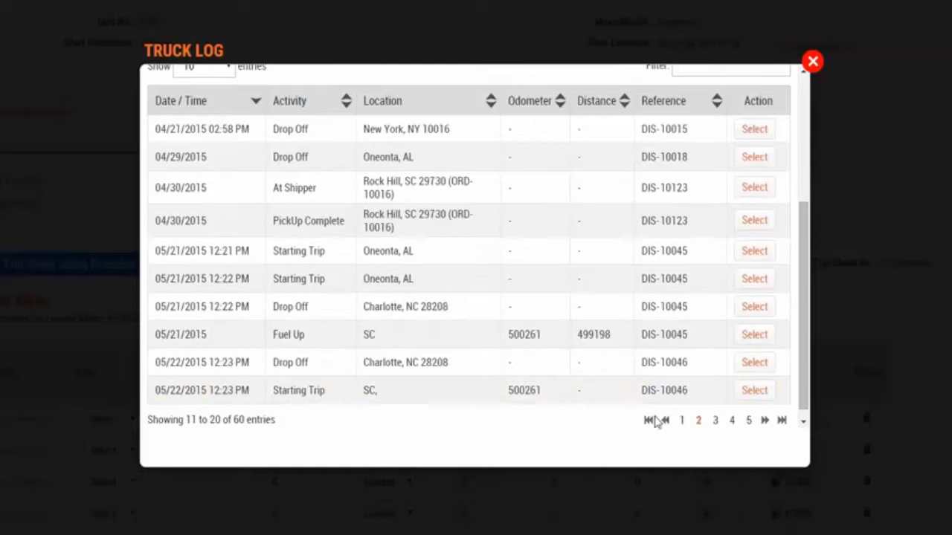
click(648, 420)
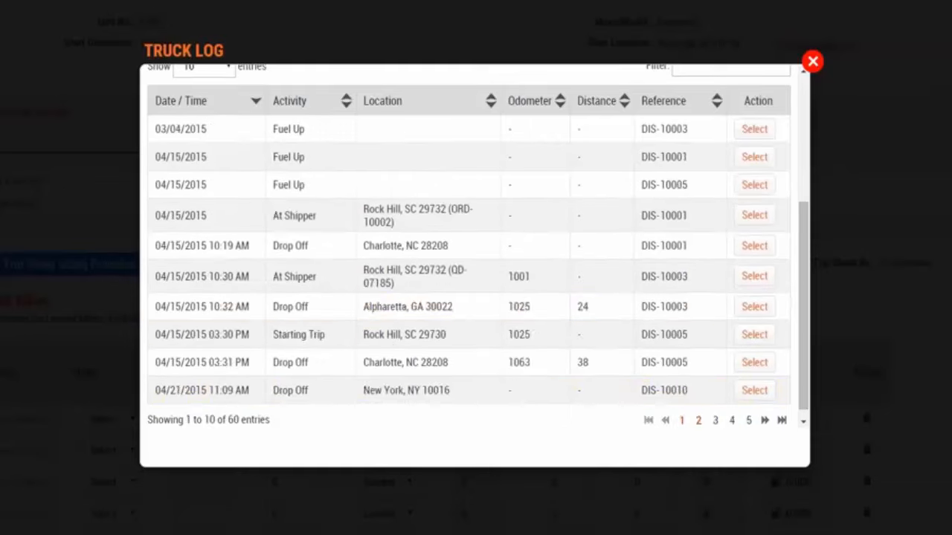
scroll(438, 196, up, 2)
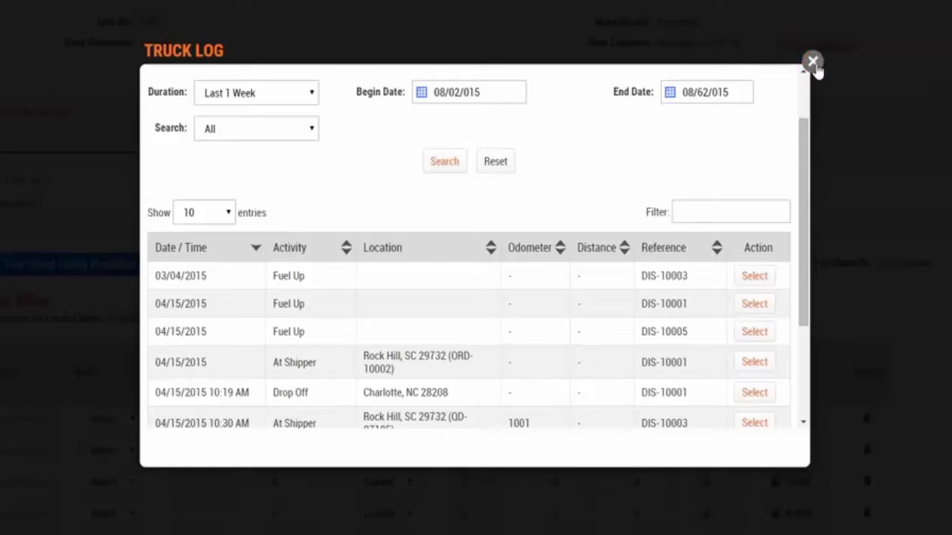
scroll(812, 64, up, 1)
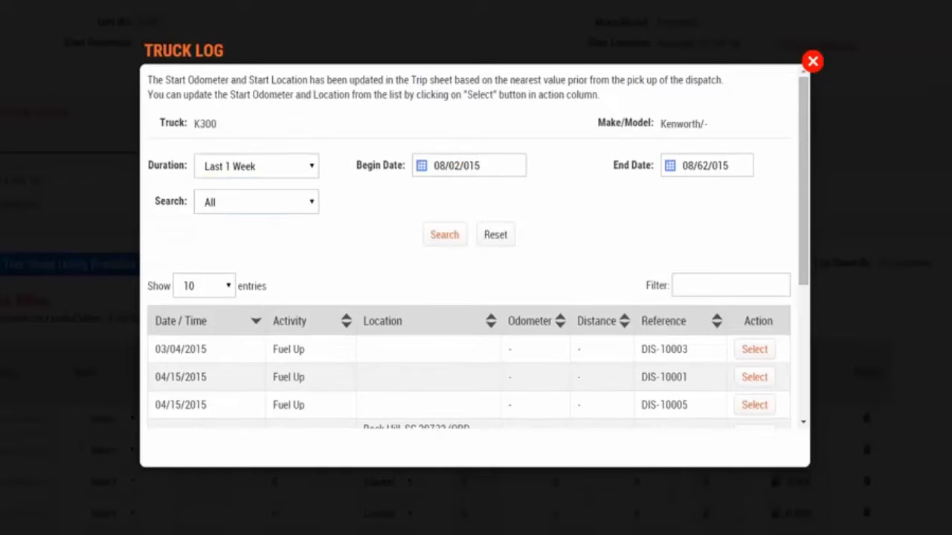
Search the truck log from 08/02/2015 to 08/06/2015 and select the Starting Trip entry as the start odometer and location.
click(278, 168)
click(342, 154)
click(478, 170)
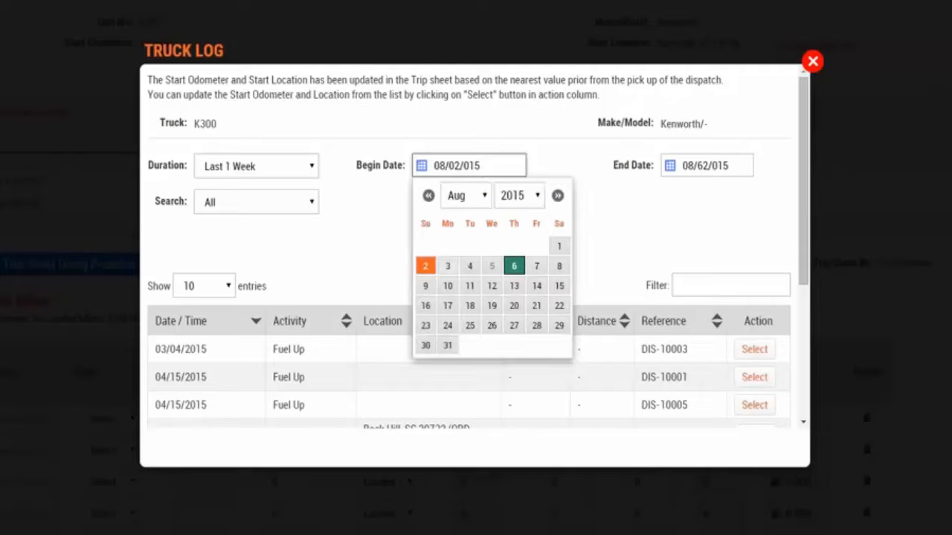
click(425, 265)
click(737, 165)
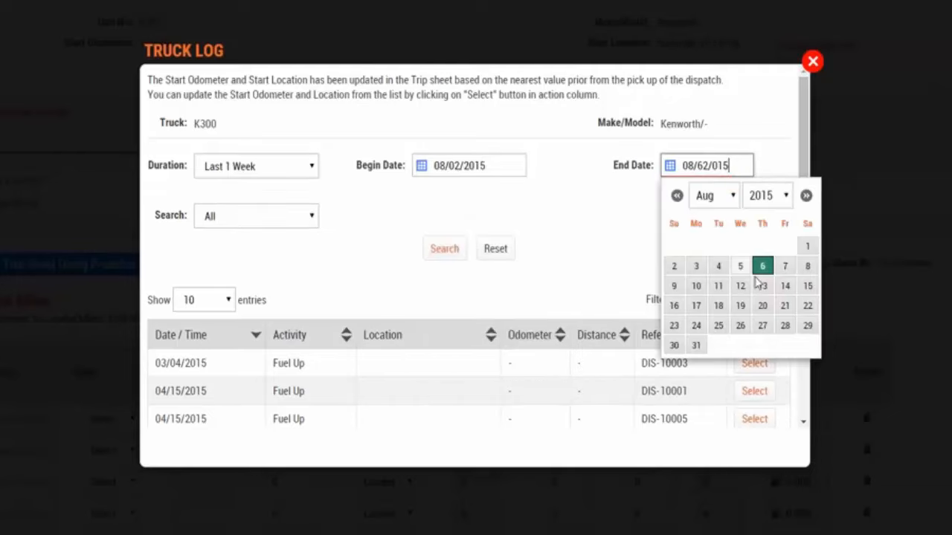
click(760, 266)
click(443, 235)
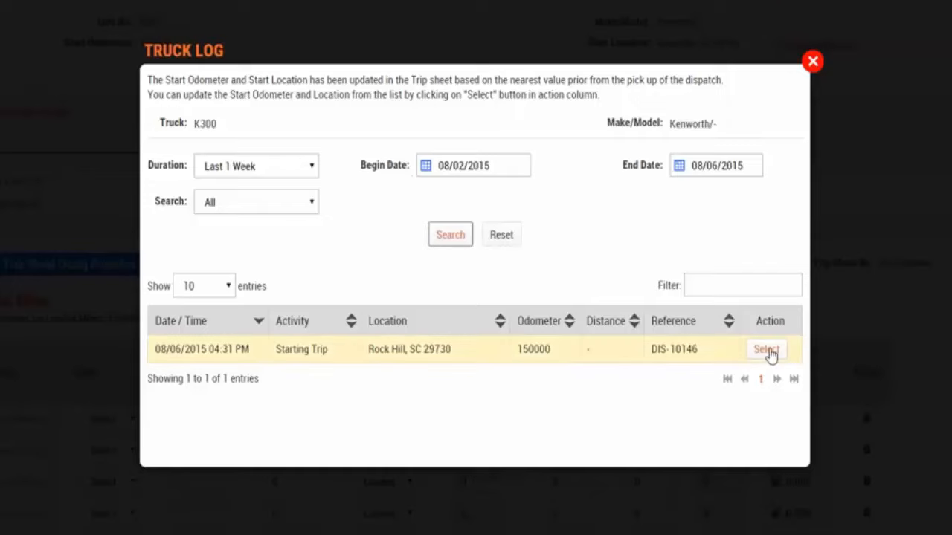
click(768, 349)
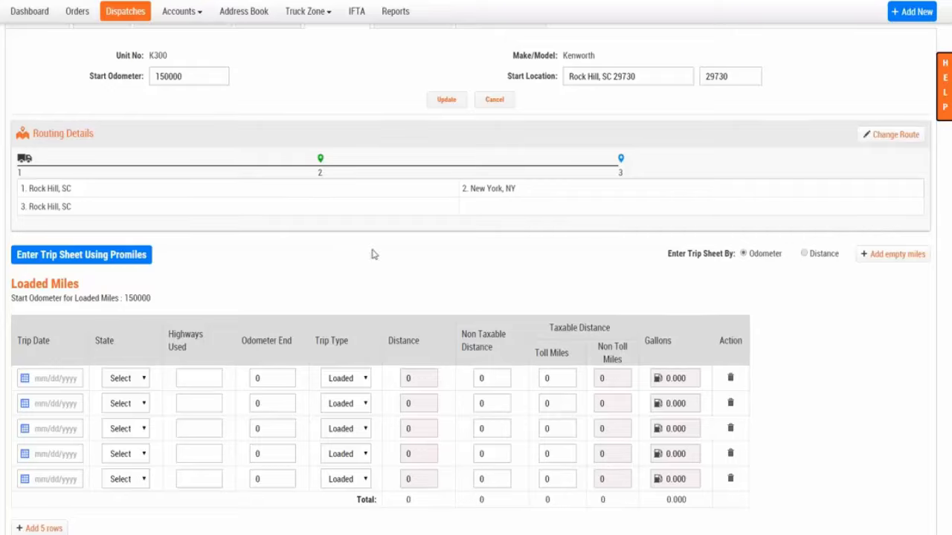
Fill in the trip sheet's miles with ProMiles for the route Rock Hill, SC to New York, NY and back.
scroll(252, 240, down, 1)
scroll(252, 240, down, 1)
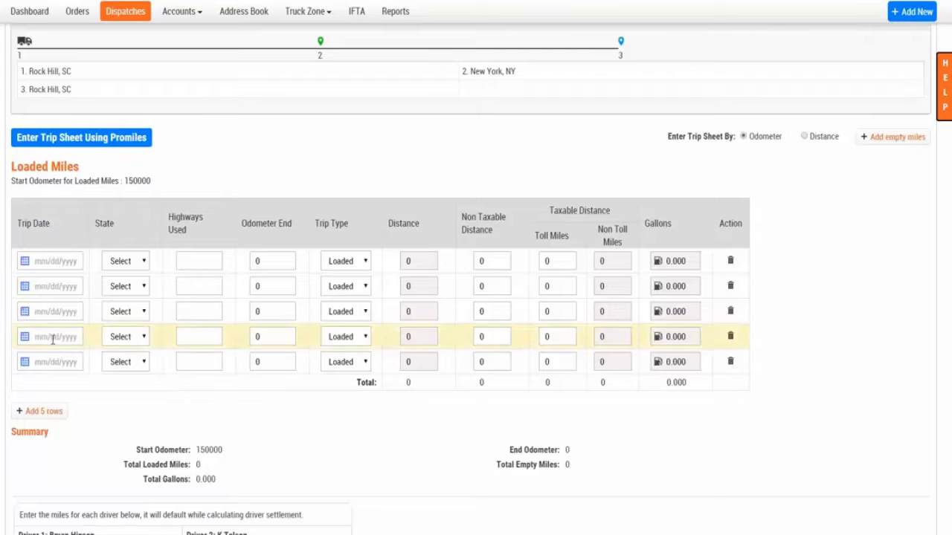
scroll(52, 338, down, 1)
scroll(130, 307, down, 1)
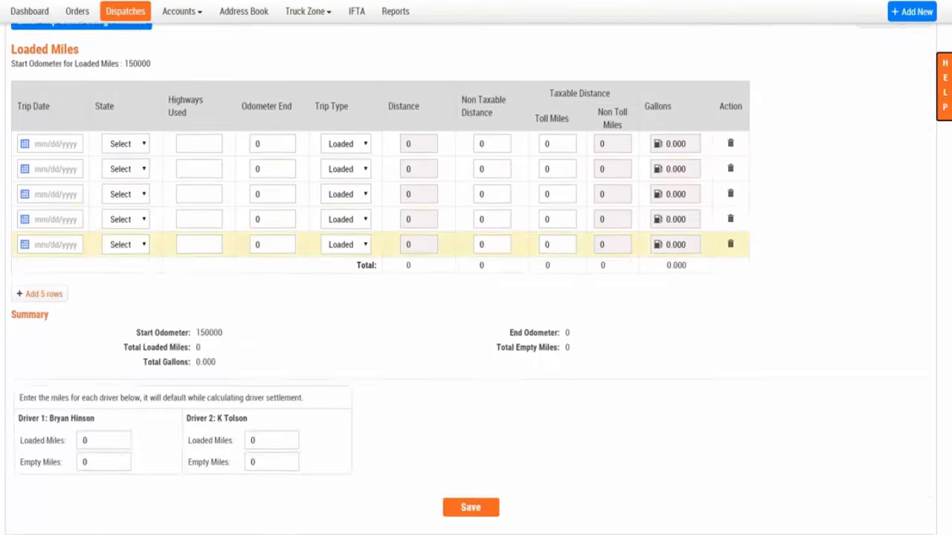
scroll(130, 306, up, 3)
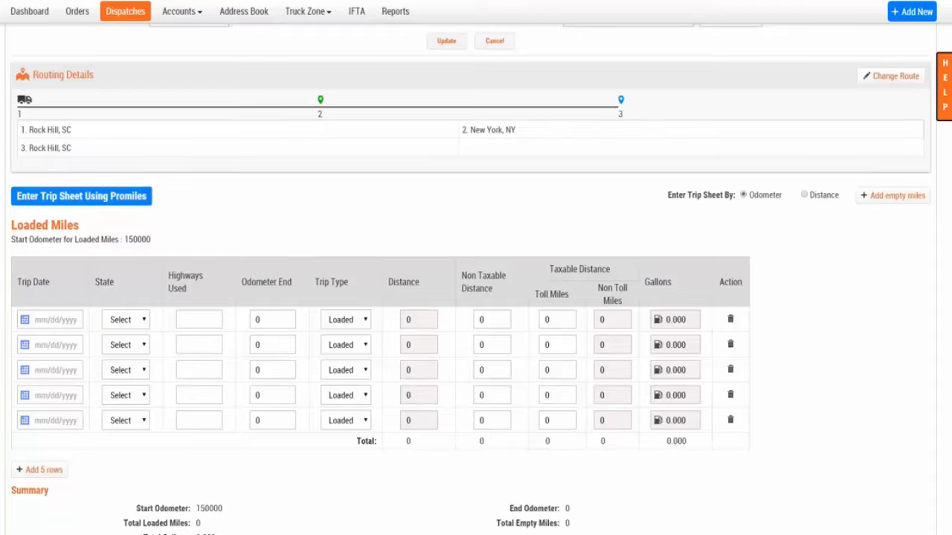
click(109, 202)
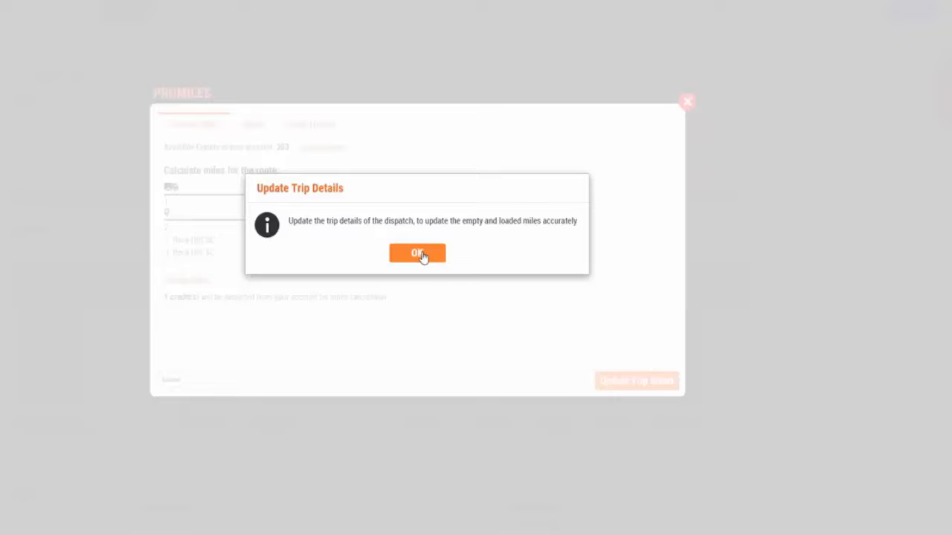
click(417, 253)
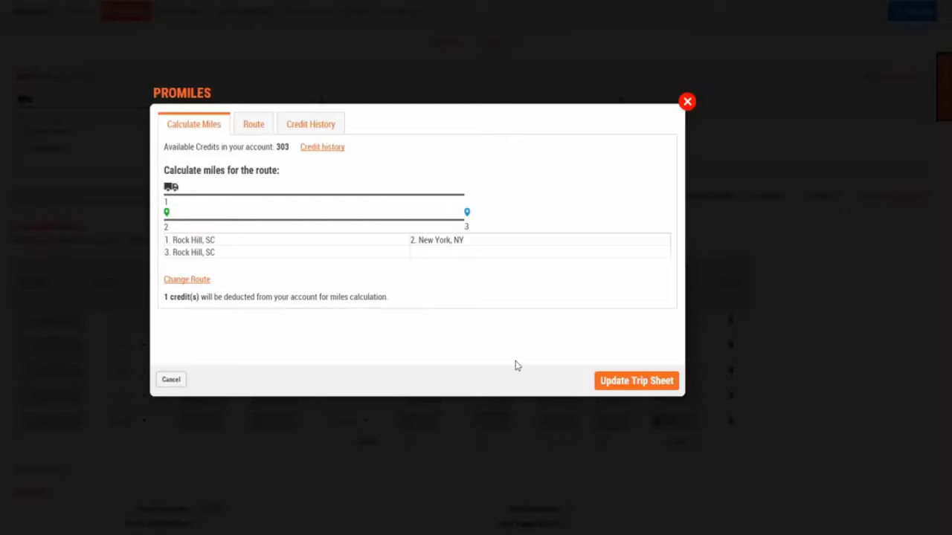
click(636, 381)
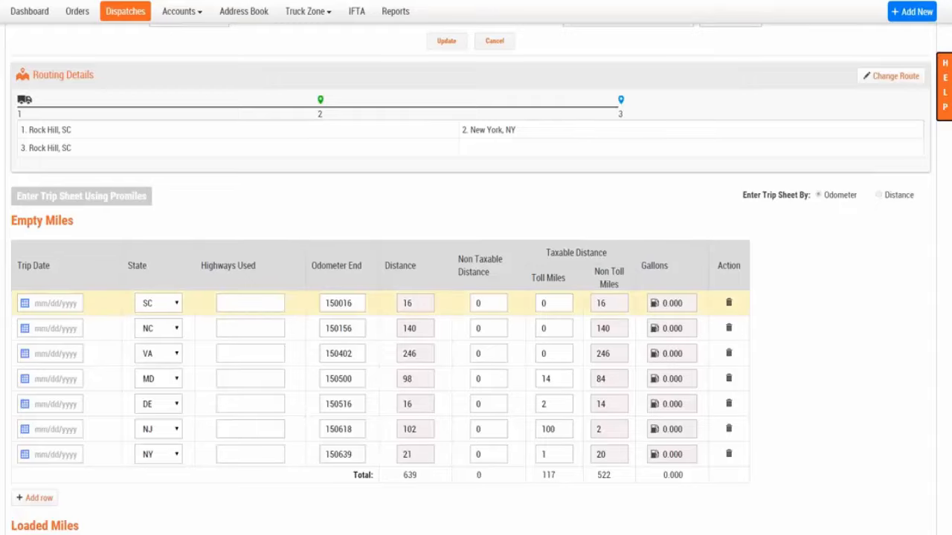
Try to set the trip date of the first empty miles entry, the SC row.
click(65, 303)
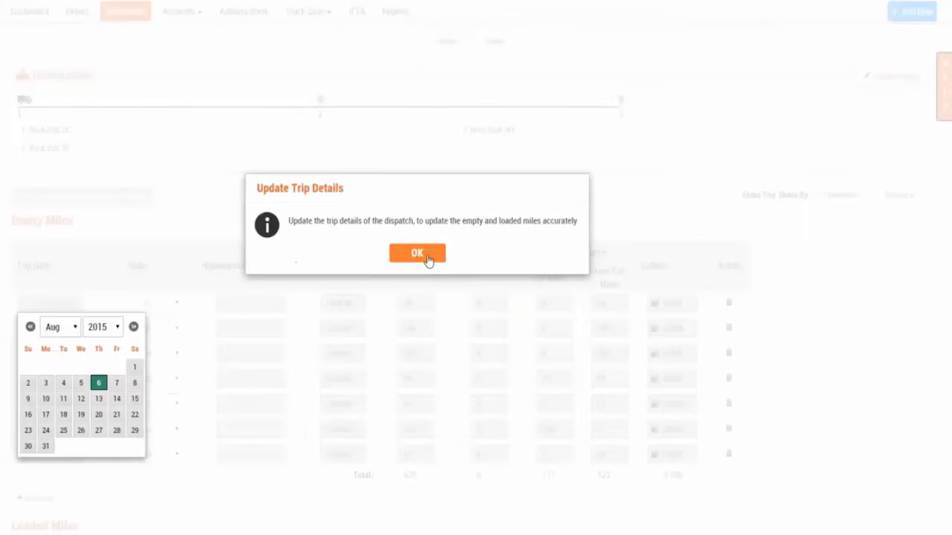
click(428, 257)
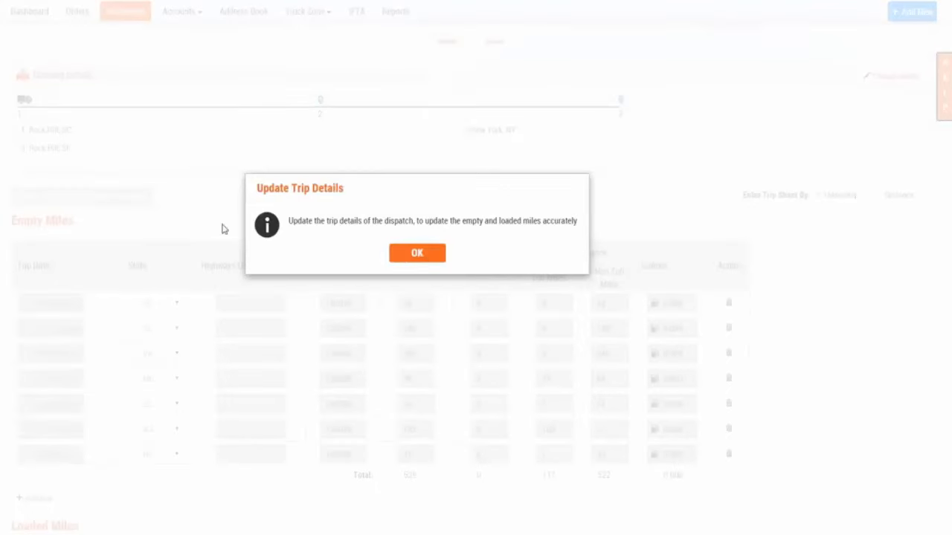
click(418, 256)
Examine the trip sheet's empty and loaded miles by state, the summary and the miles for each driver.
scroll(447, 241, down, 2)
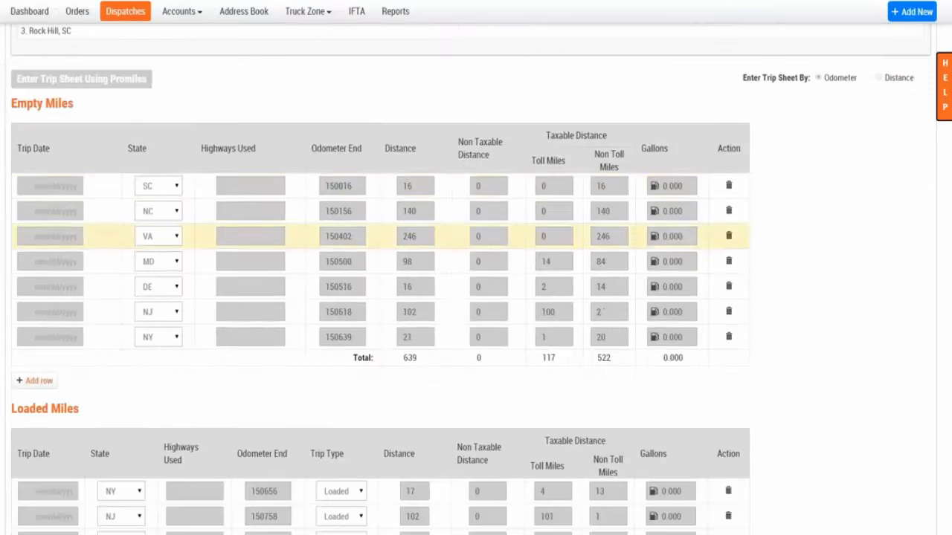
scroll(471, 279, down, 3)
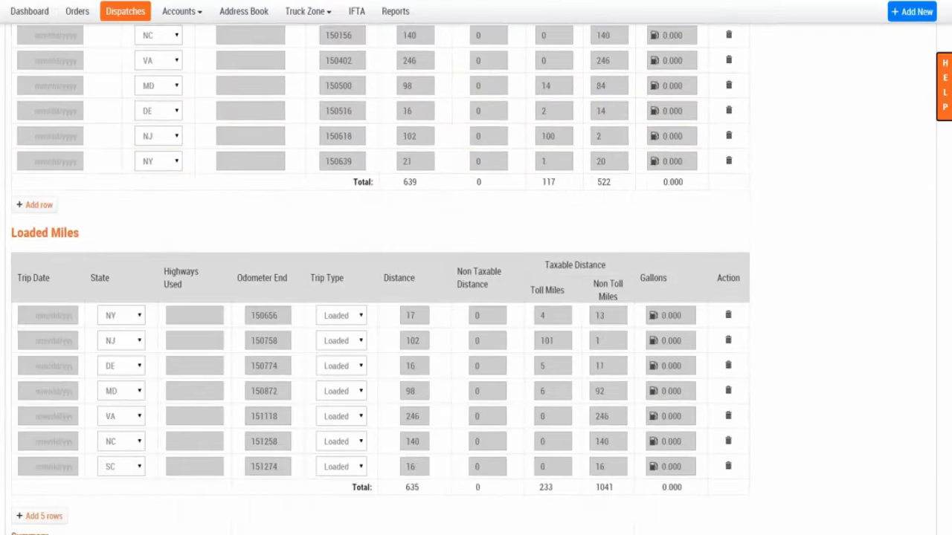
scroll(179, 223, up, 2)
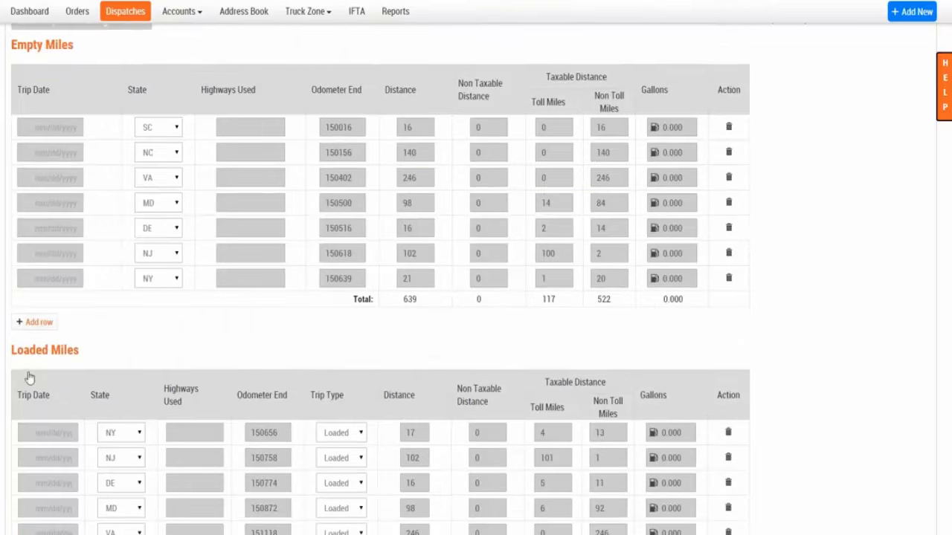
scroll(166, 340, down, 1)
scroll(165, 338, down, 3)
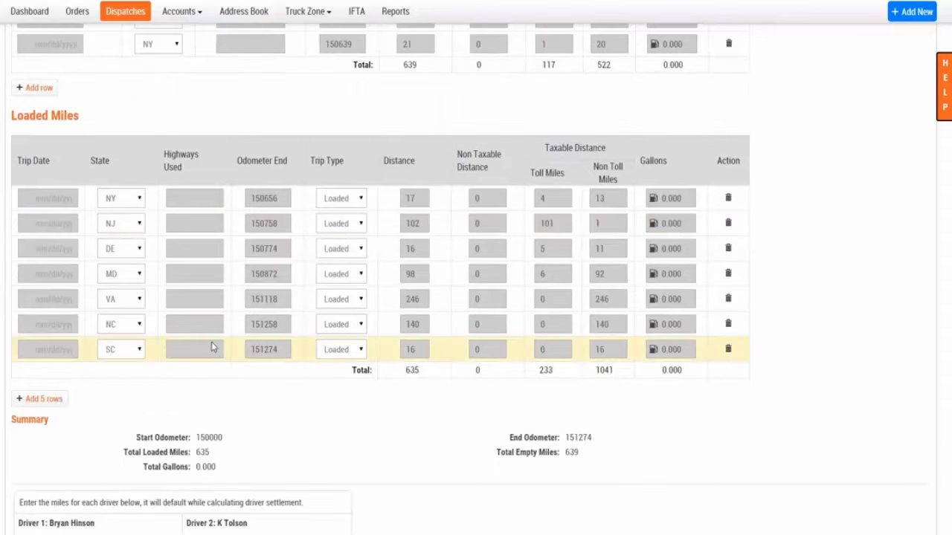
scroll(397, 426, down, 1)
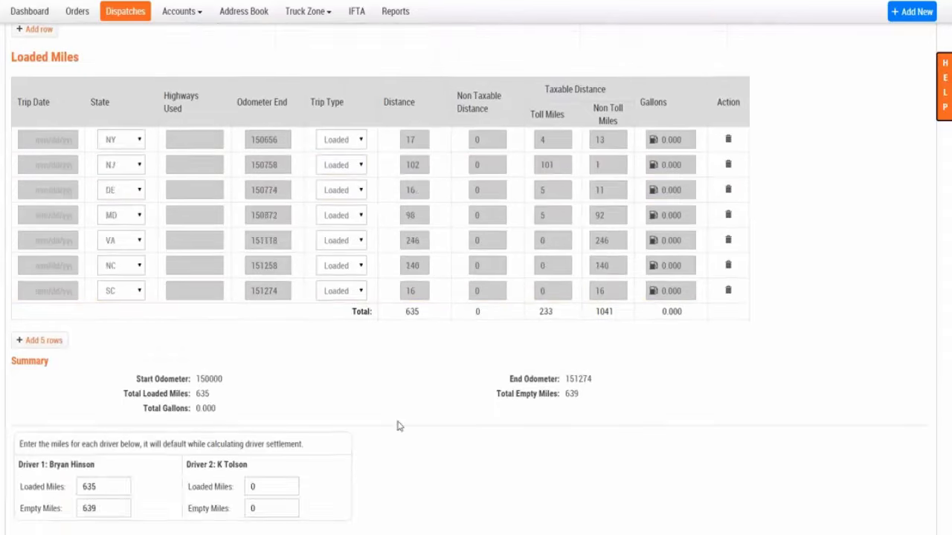
scroll(397, 427, down, 1)
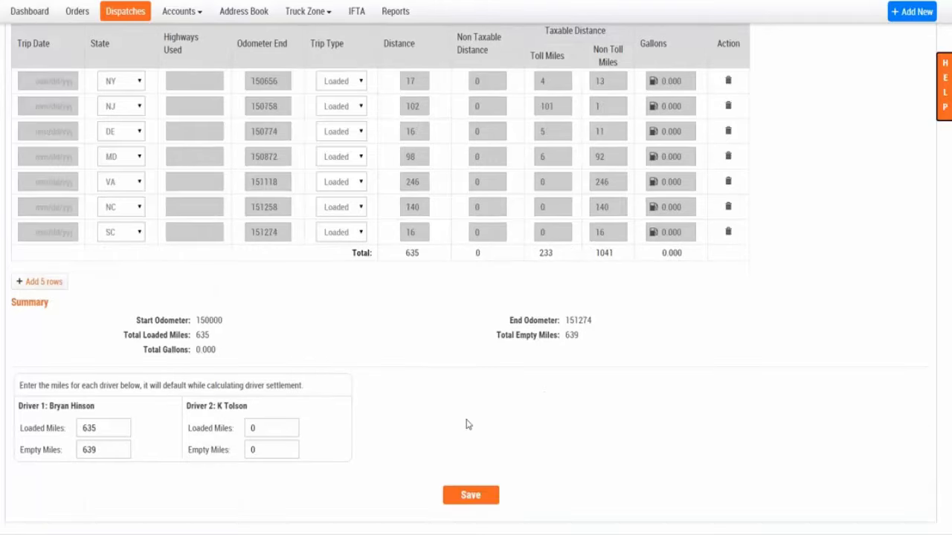
scroll(436, 376, up, 6)
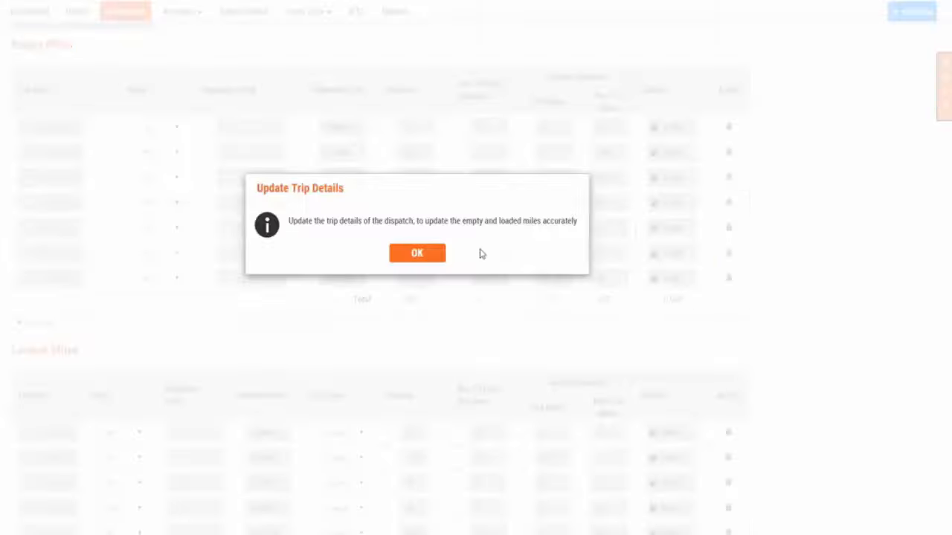
Update the trip sheet with start odometer 150000 and start location Rock Hill, SC 29730, accepting the effect on existing values.
click(417, 253)
scroll(670, 268, up, 4)
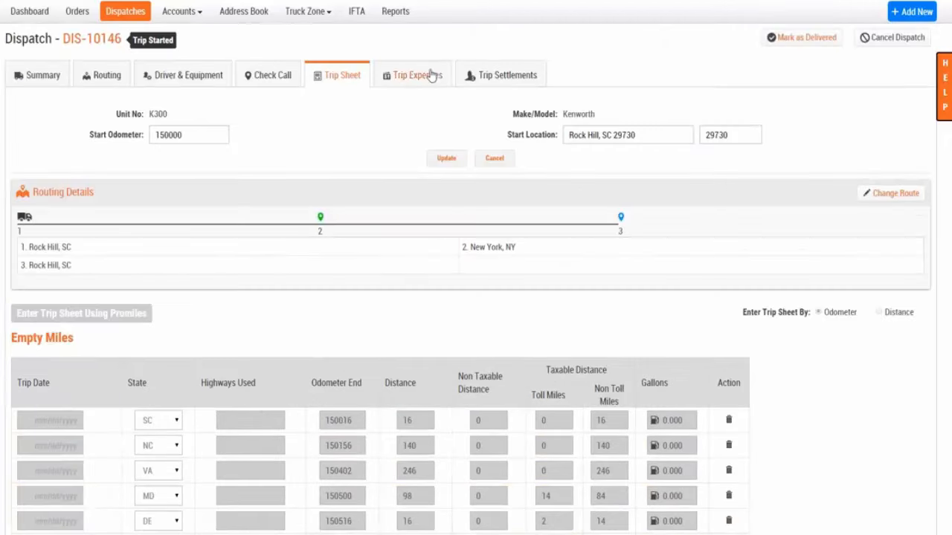
click(455, 162)
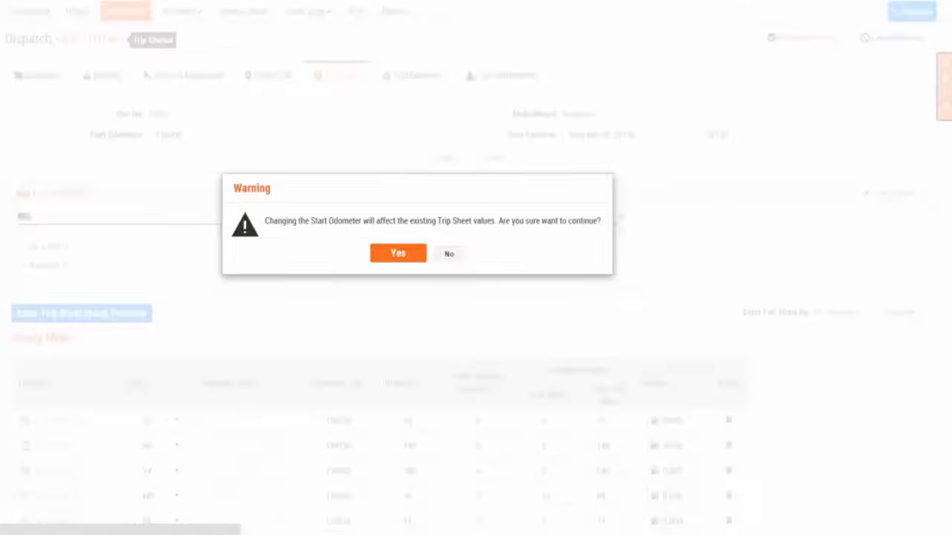
click(409, 262)
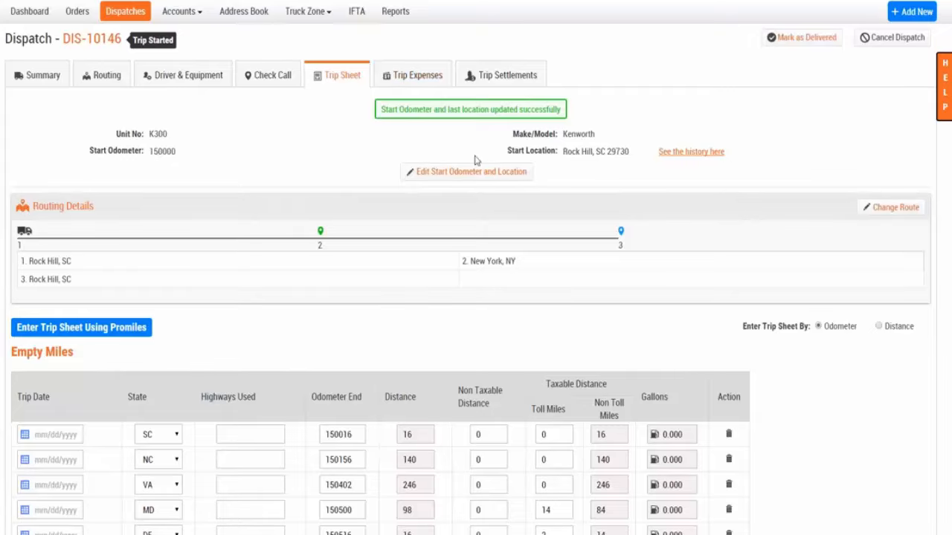
Split the miles as 500 loaded and 400 empty for driver 1, 135 loaded and 239 empty for driver 2, and try to save.
scroll(520, 331, down, 4)
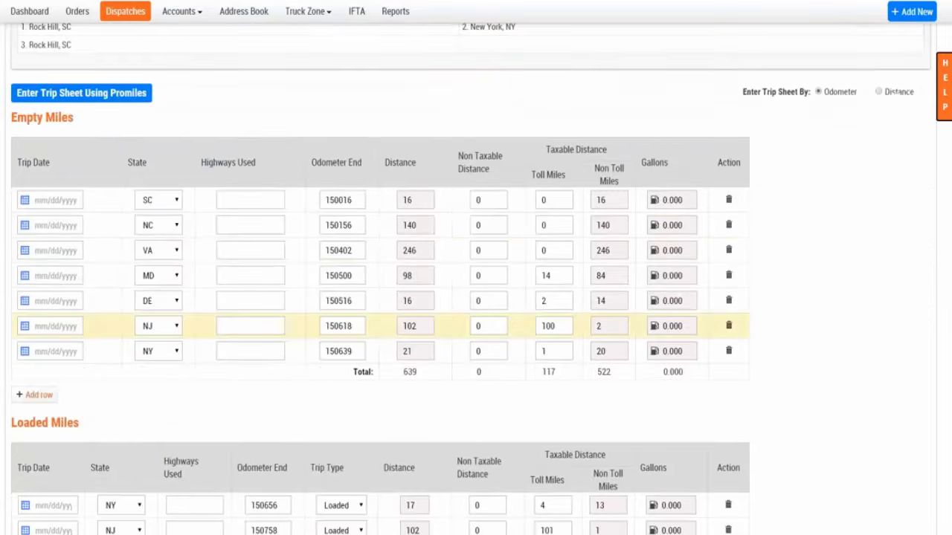
scroll(365, 365, down, 5)
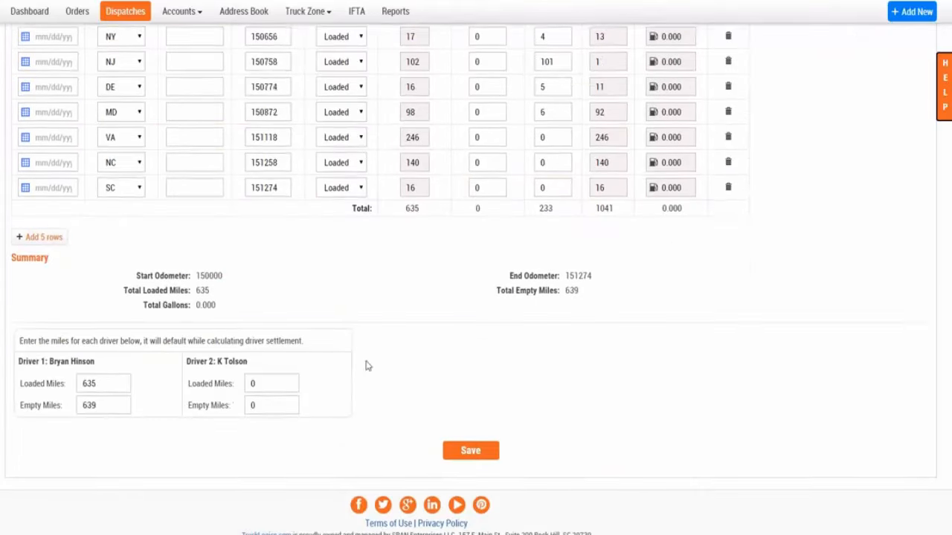
scroll(365, 366, down, 1)
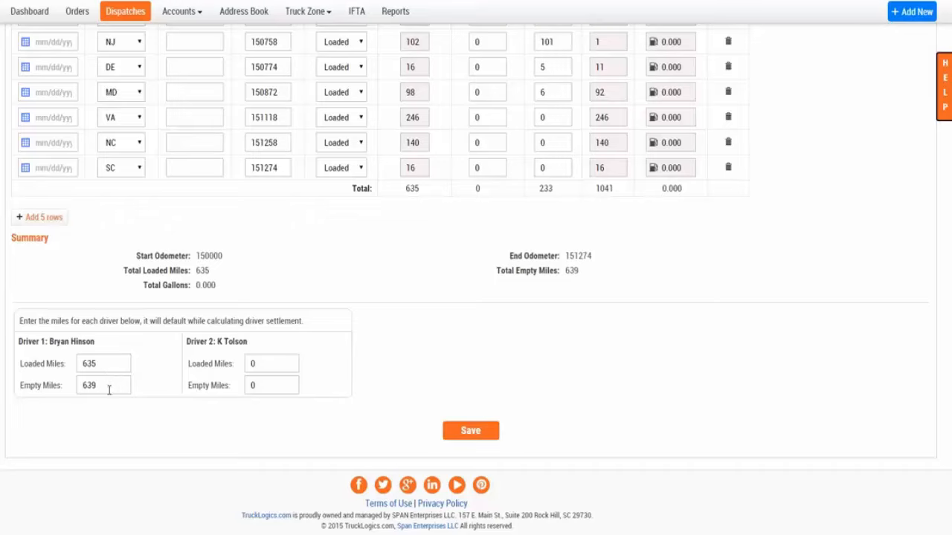
drag(108, 388, 75, 382)
text(400)
double_click(289, 387)
text(239)
click(178, 413)
drag(100, 365, 80, 363)
text(500)
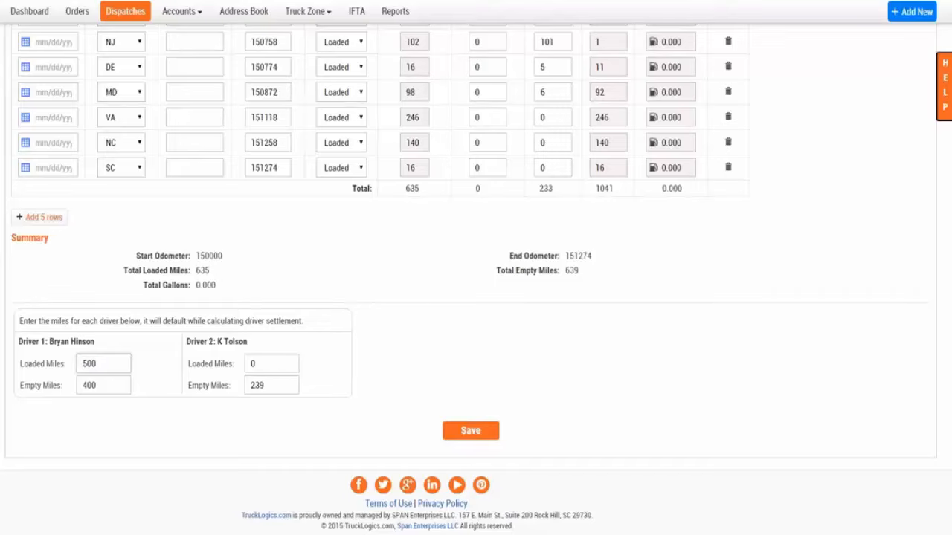
click(372, 461)
click(470, 432)
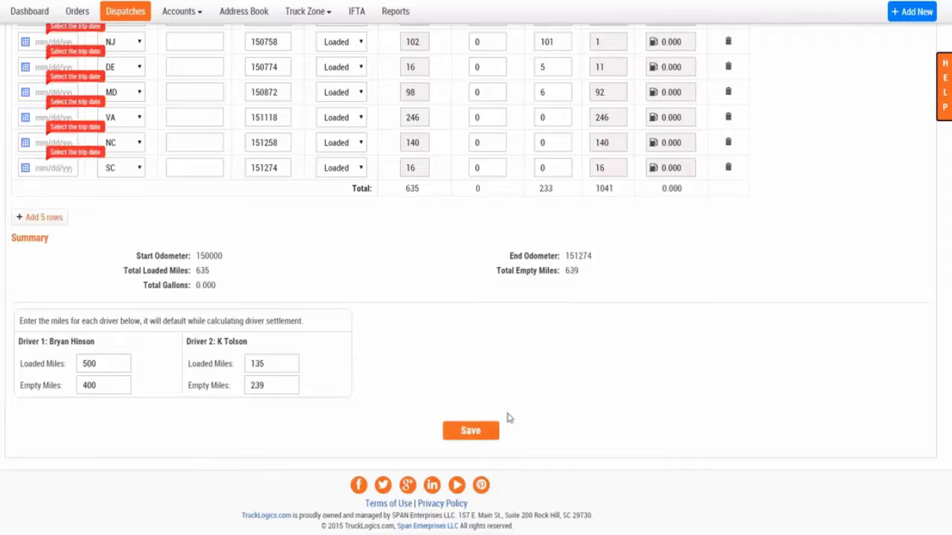
Open the dispatch's trip expenses and start a new fuel expense for unit K300.
scroll(144, 206, up, 1)
scroll(144, 206, up, 4)
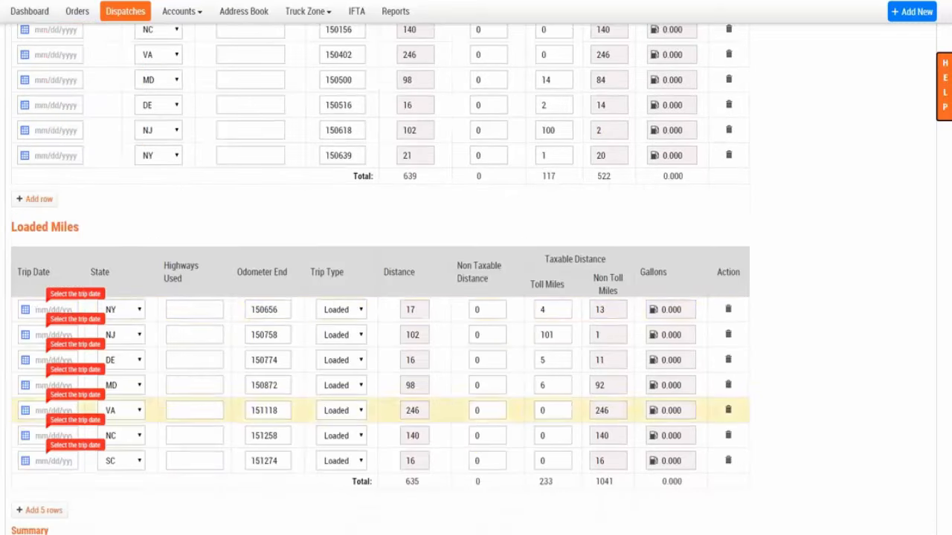
scroll(40, 309, up, 1)
scroll(40, 309, up, 4)
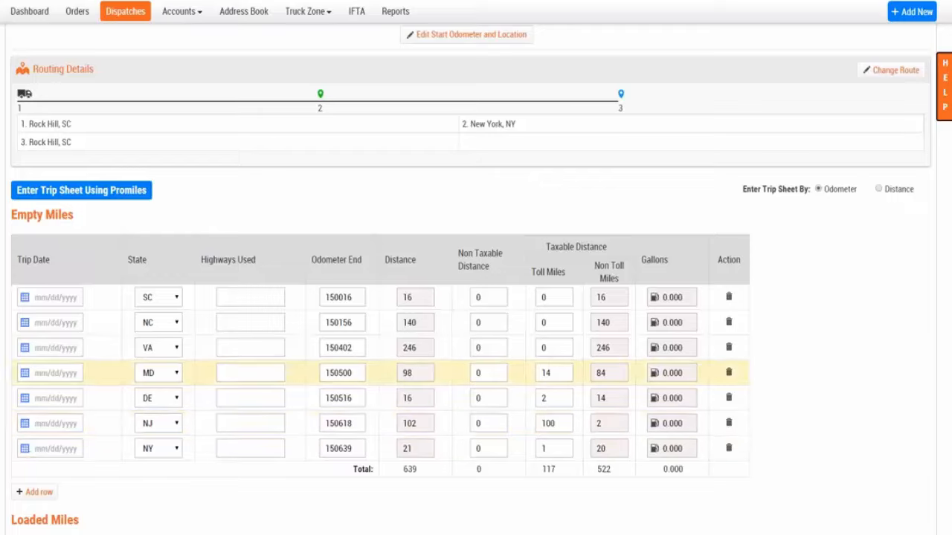
scroll(104, 297, up, 2)
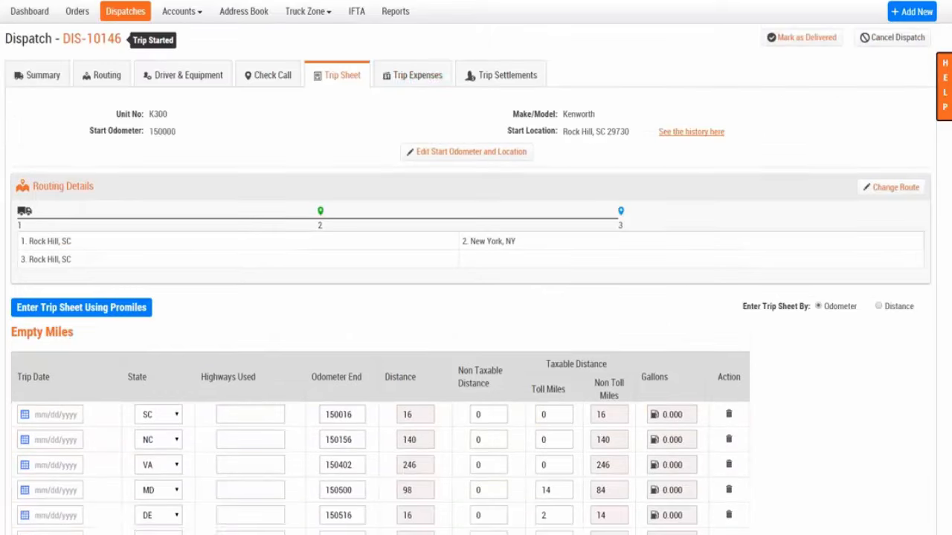
click(418, 78)
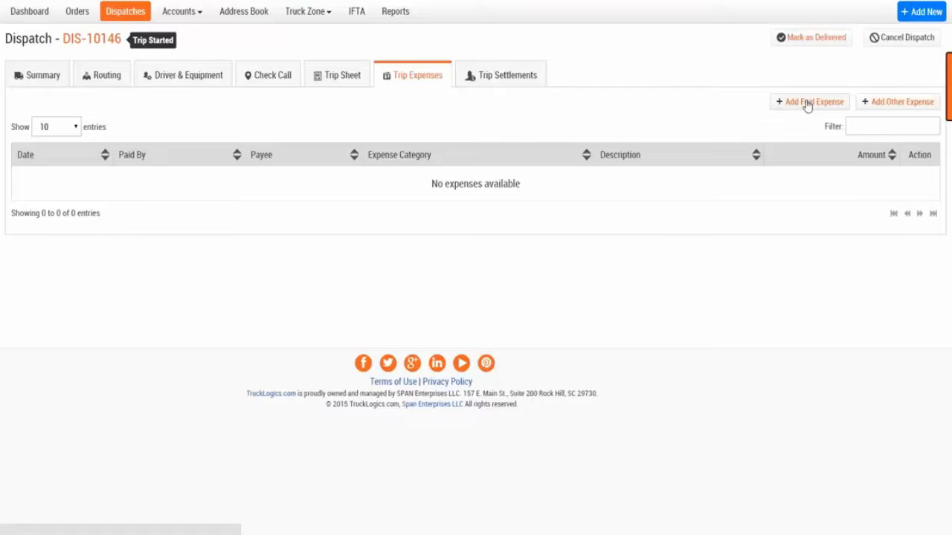
click(807, 104)
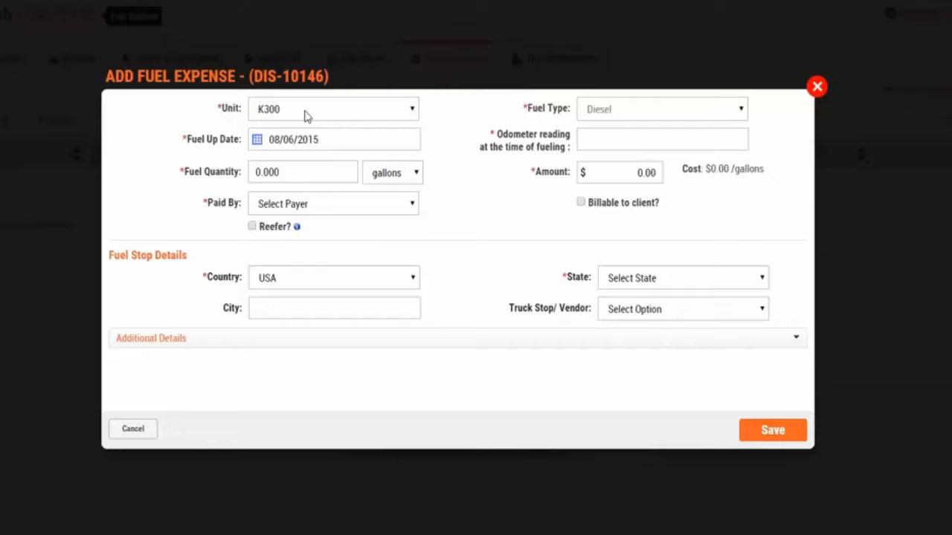
click(306, 117)
click(307, 116)
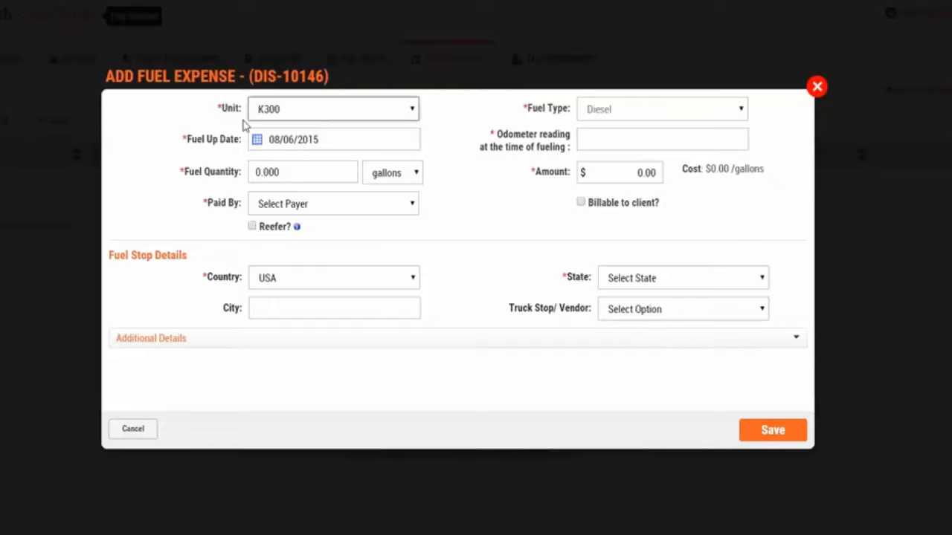
Set the fuel expense's quantity to 100 gallons and its amount to $200.00.
click(302, 180)
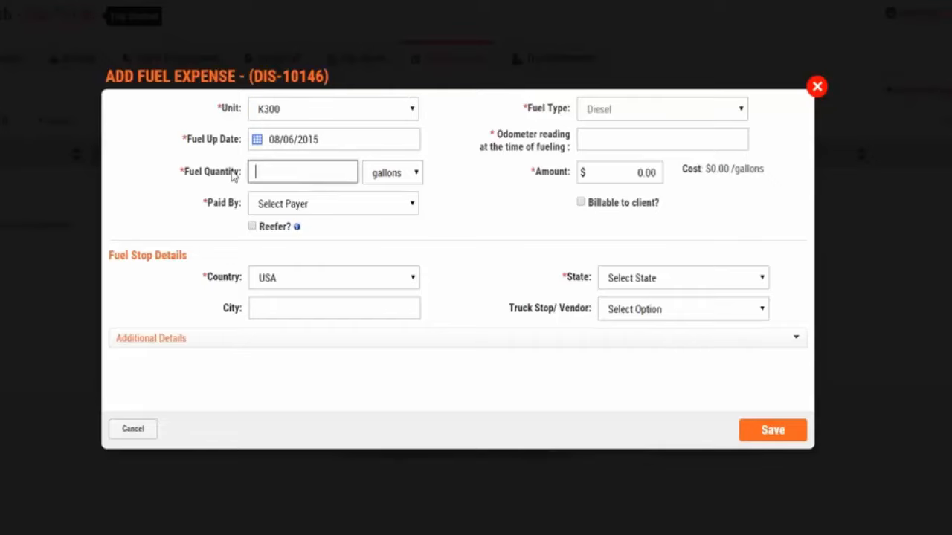
text(100)
click(479, 198)
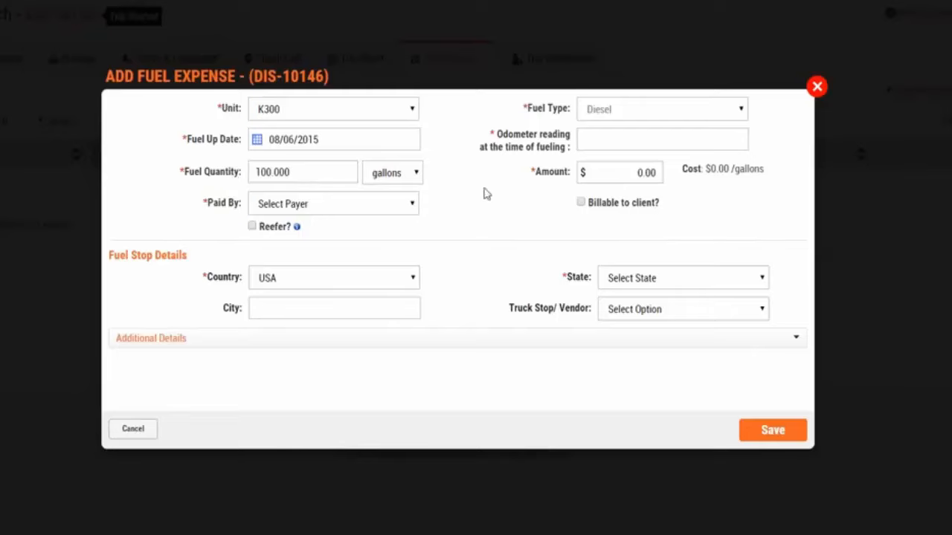
click(626, 172)
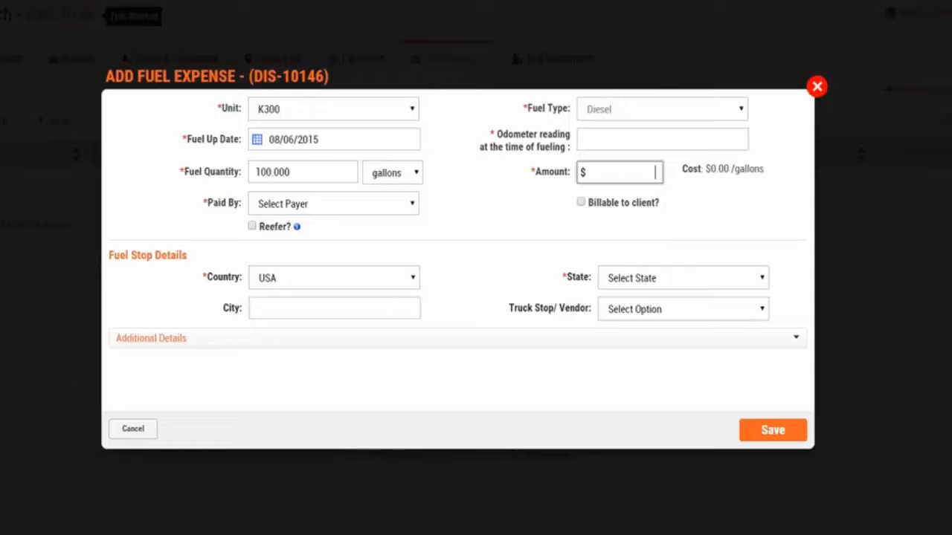
text(200)
key(BackSpace)
click(703, 215)
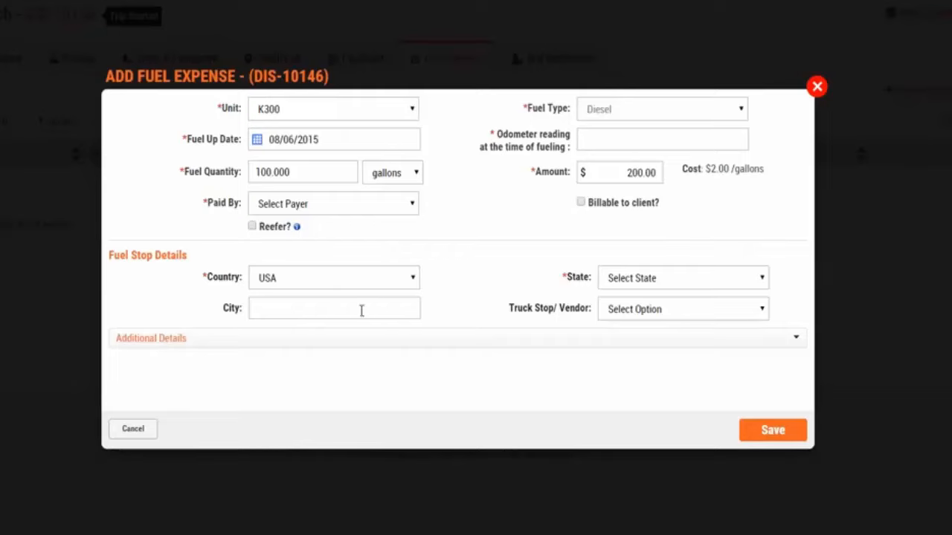
Set the fuel stop's state to South Carolina (SC) and choose driver 1 as the payer.
click(687, 281)
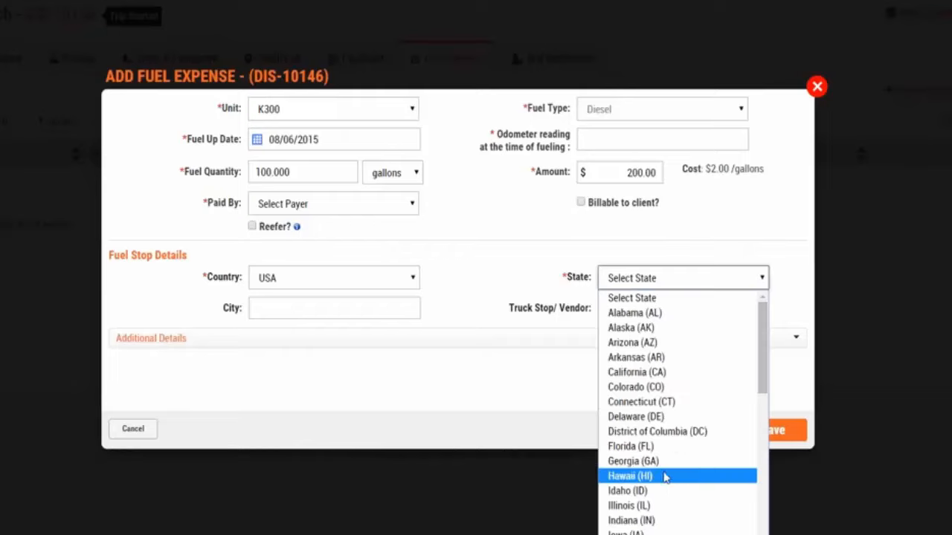
scroll(664, 437, down, 10)
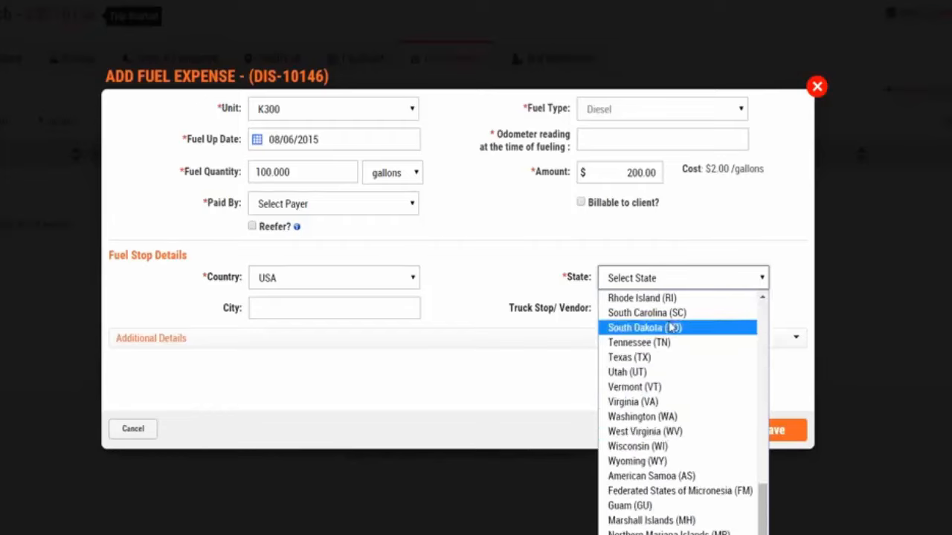
click(669, 313)
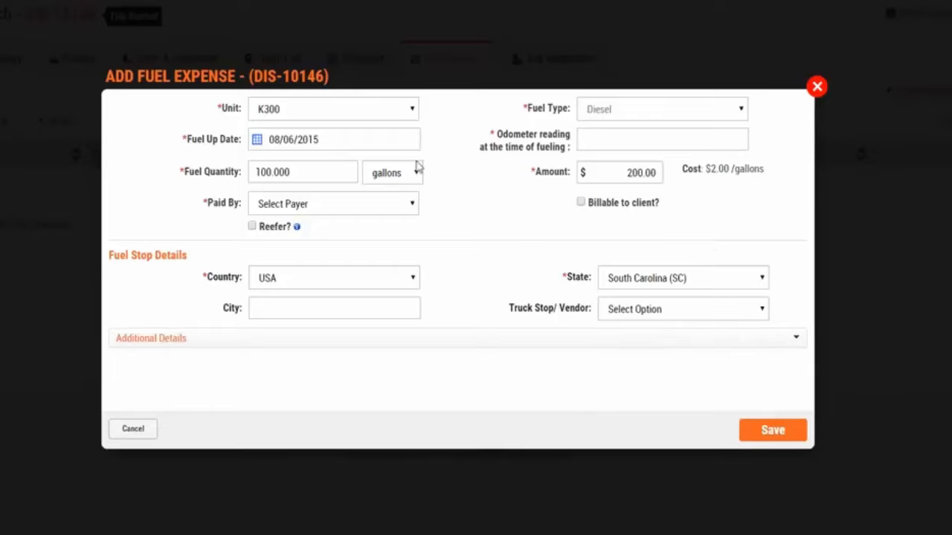
click(374, 212)
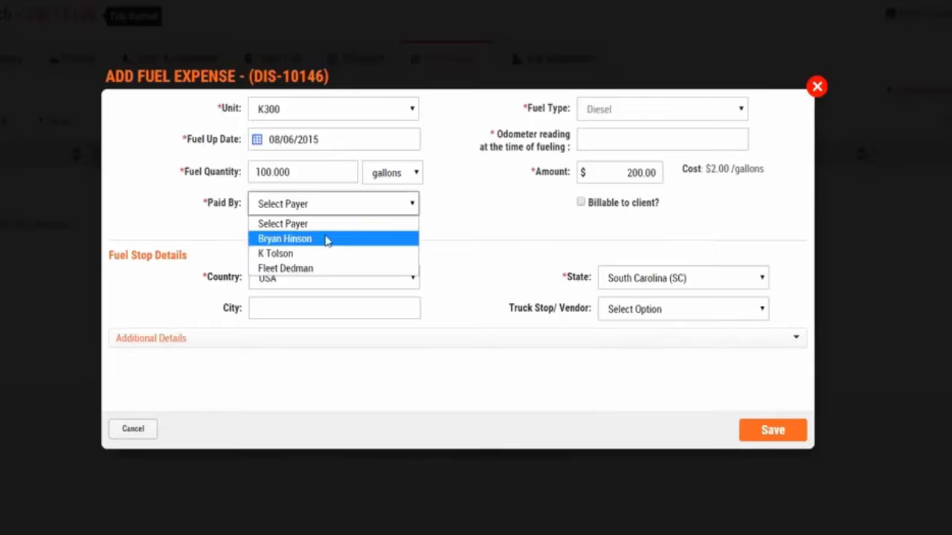
click(327, 239)
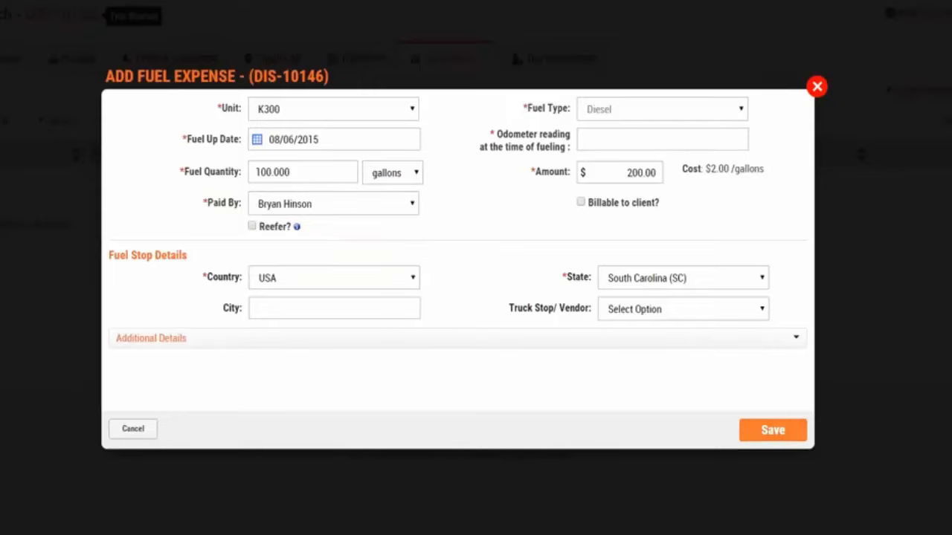
Enter 155000 as the odometer reading at the time of fueling and save the fuel expense.
click(773, 430)
click(632, 139)
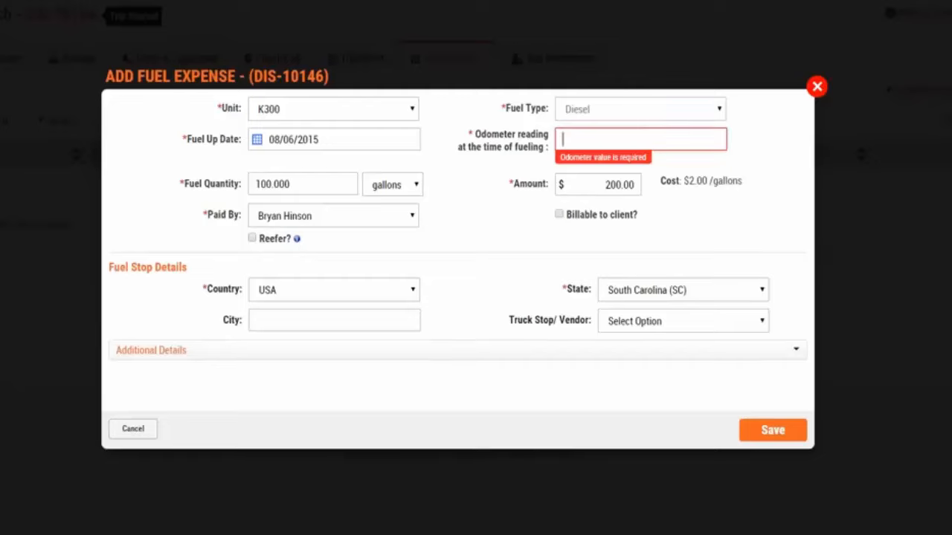
text(1)
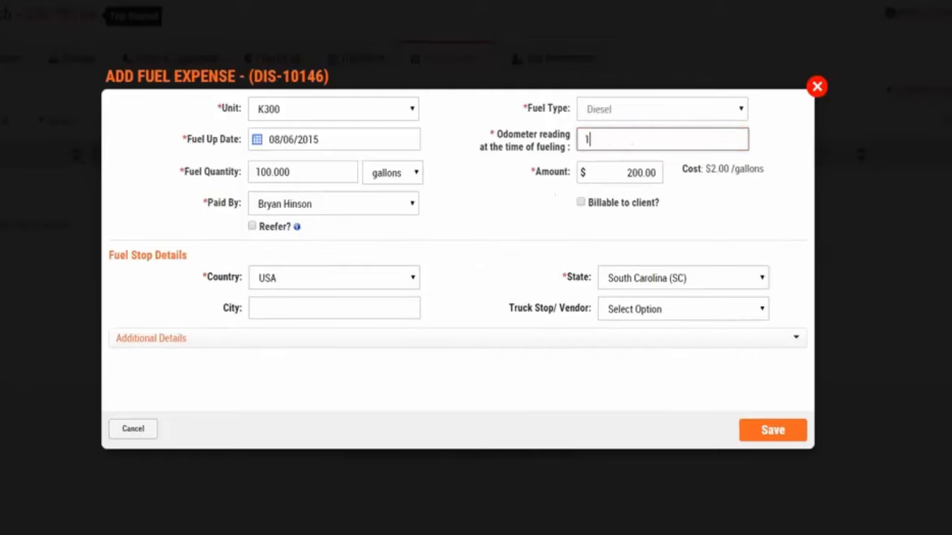
text(55000)
click(789, 435)
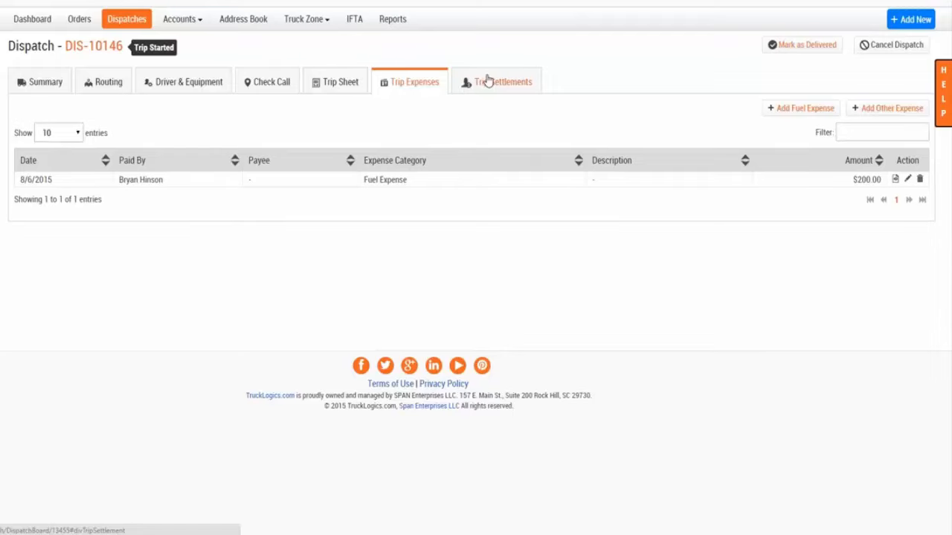
Open the dispatch's trip settlements and expand the settlement for driver 1.
click(492, 83)
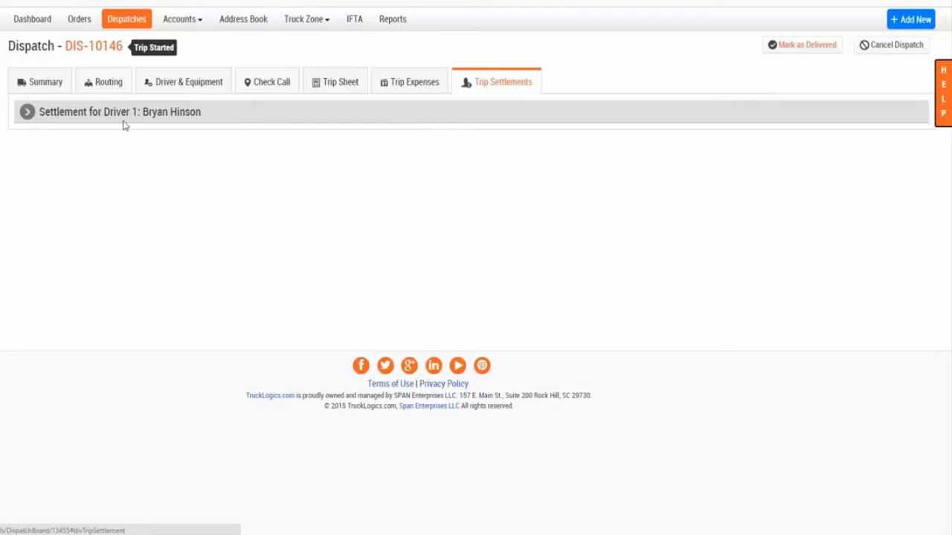
click(26, 113)
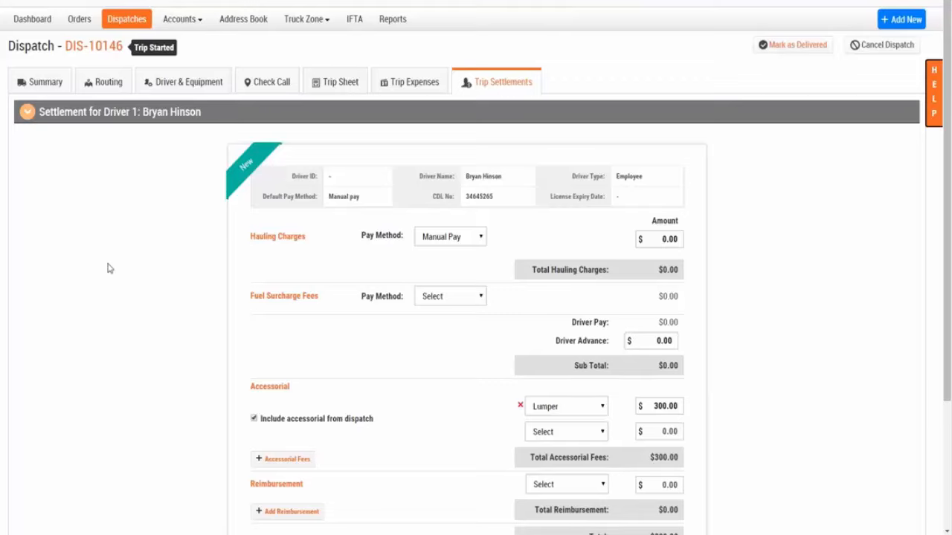
scroll(108, 268, down, 1)
scroll(107, 269, down, 1)
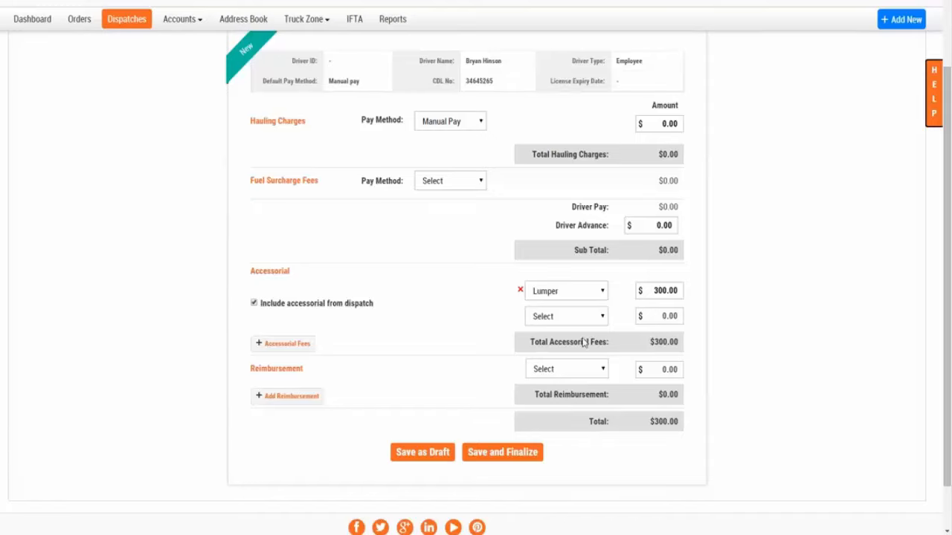
scroll(452, 296, up, 1)
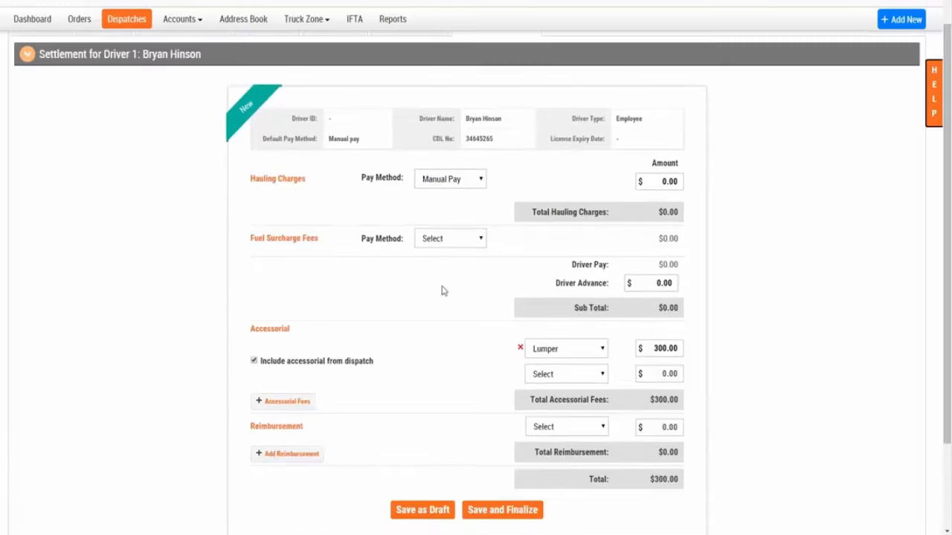
Set the driver settlement's hauling charges to Manual Pay with an amount of $500.00.
click(658, 184)
click(465, 184)
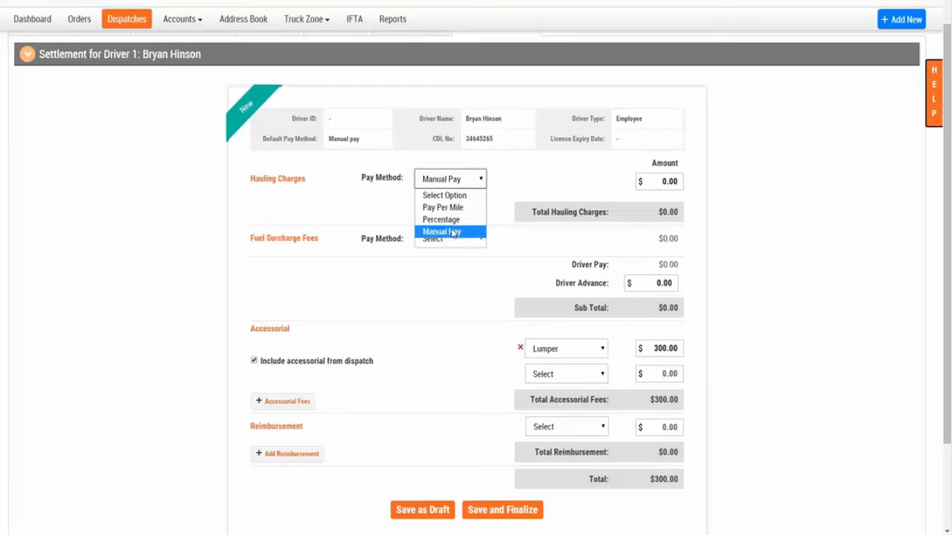
click(450, 231)
click(671, 183)
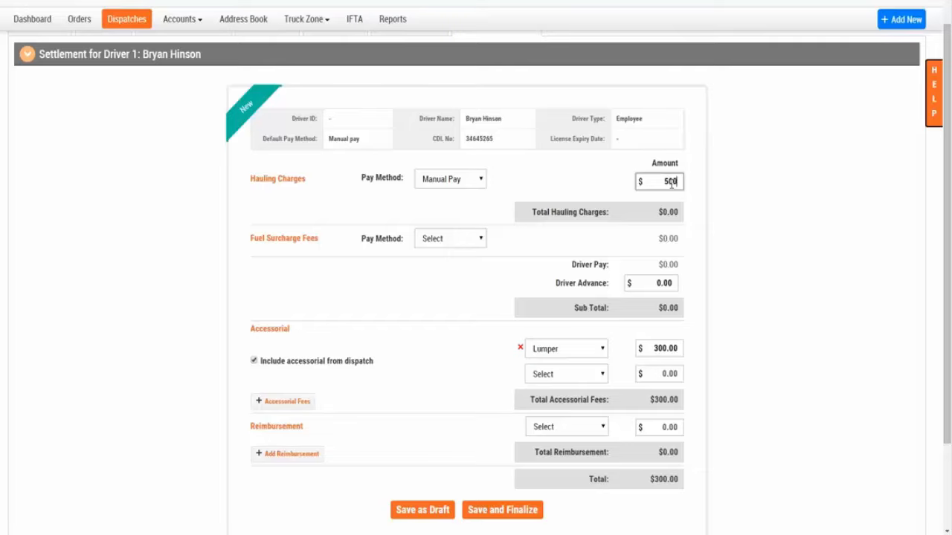
text(500)
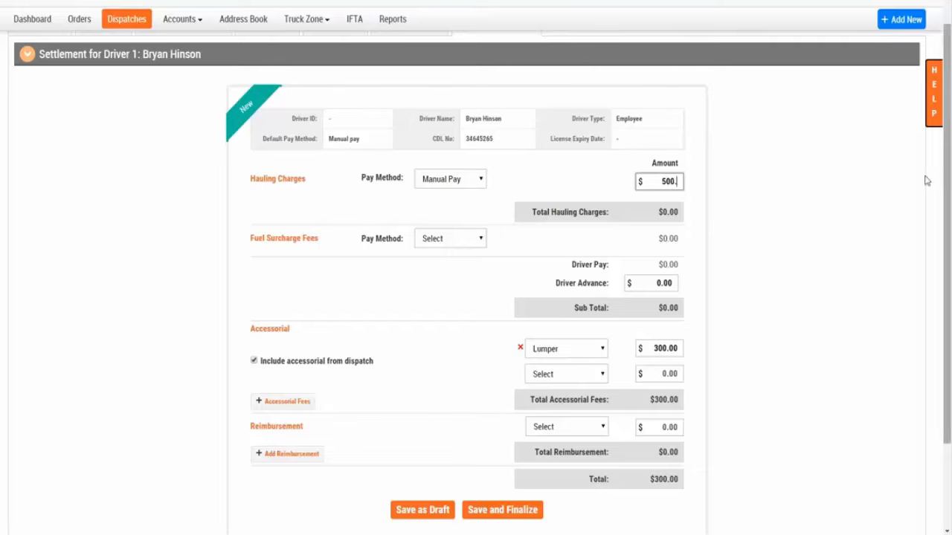
click(777, 197)
Save the driver 1 settlement as a draft.
scroll(771, 198, down, 2)
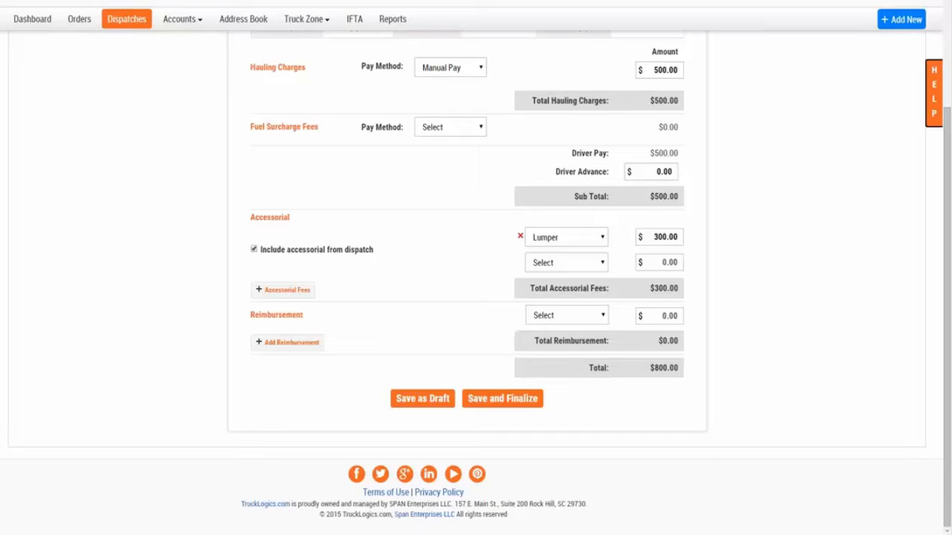
click(422, 399)
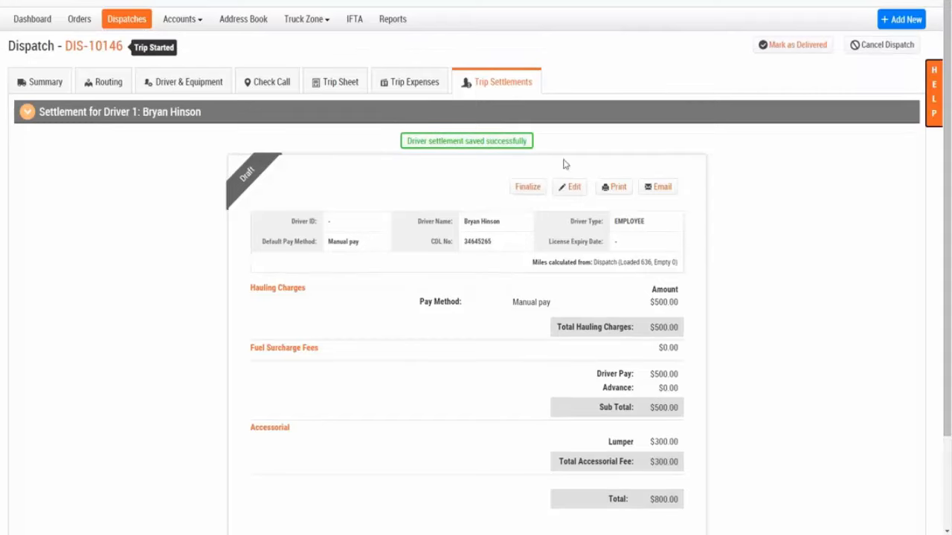
click(529, 189)
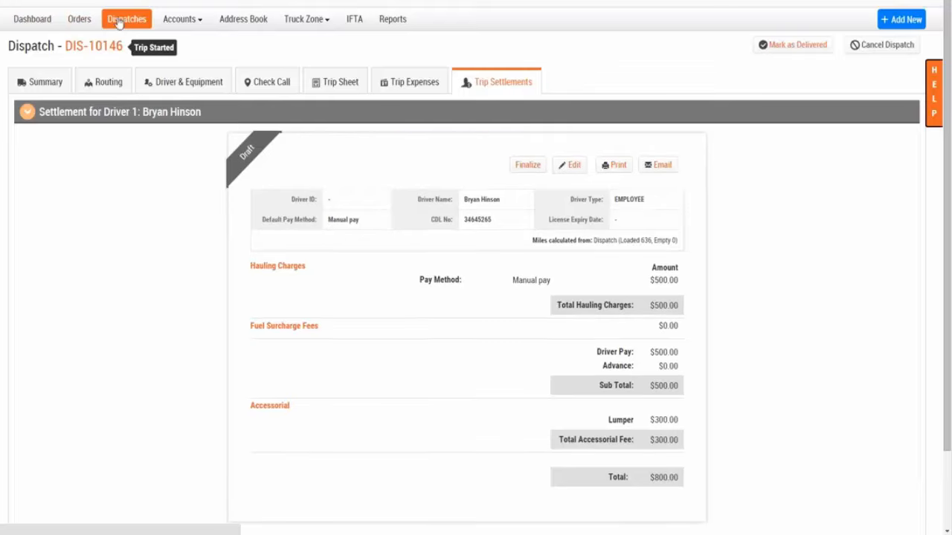
Go through the assigned, active, delivered and cancelled dispatch lists.
click(126, 18)
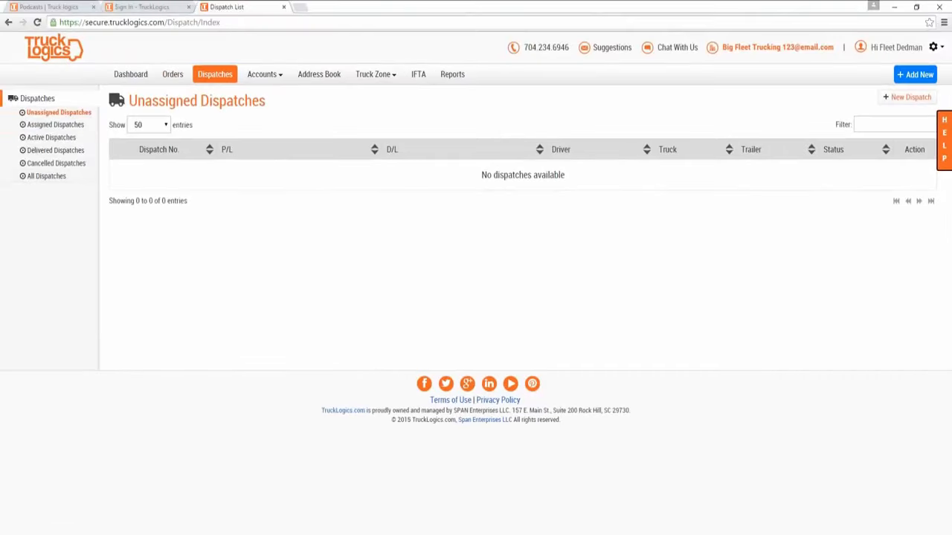
click(51, 125)
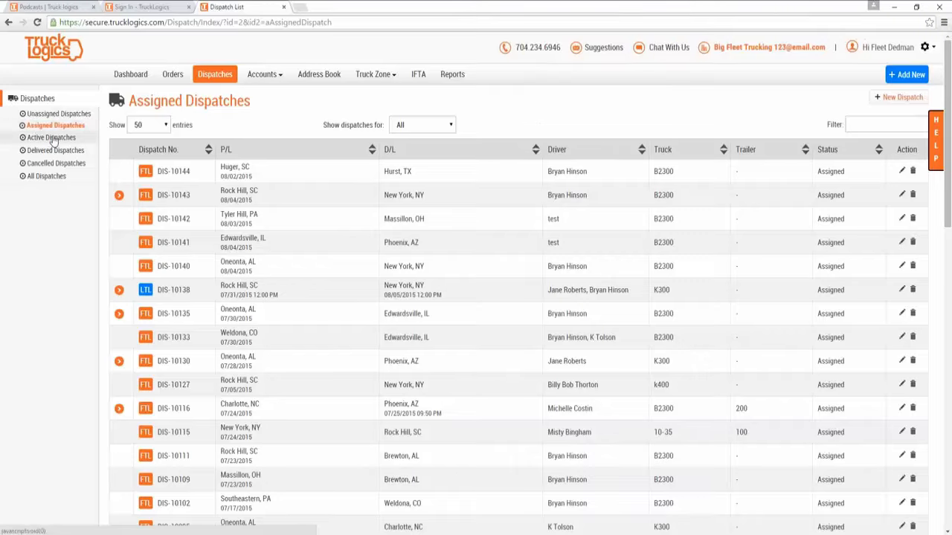
click(53, 138)
click(56, 151)
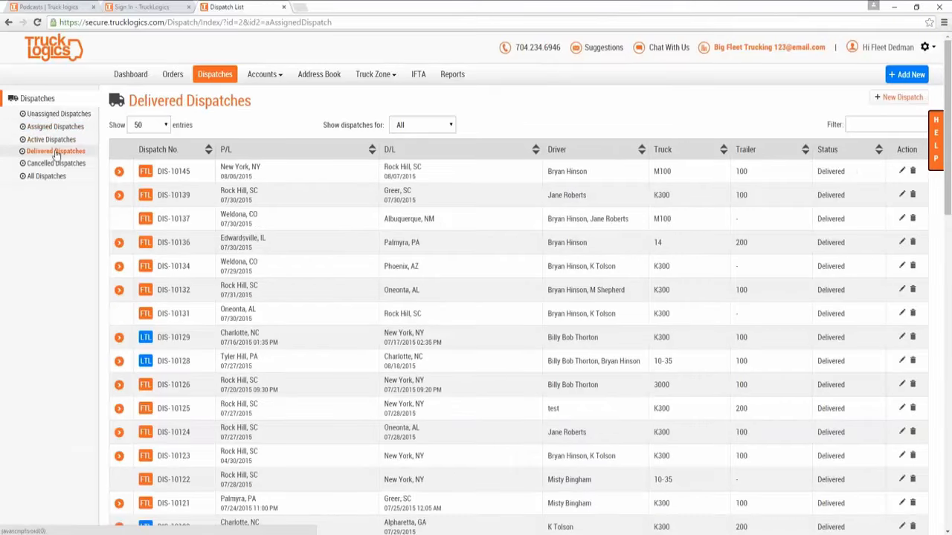
click(53, 164)
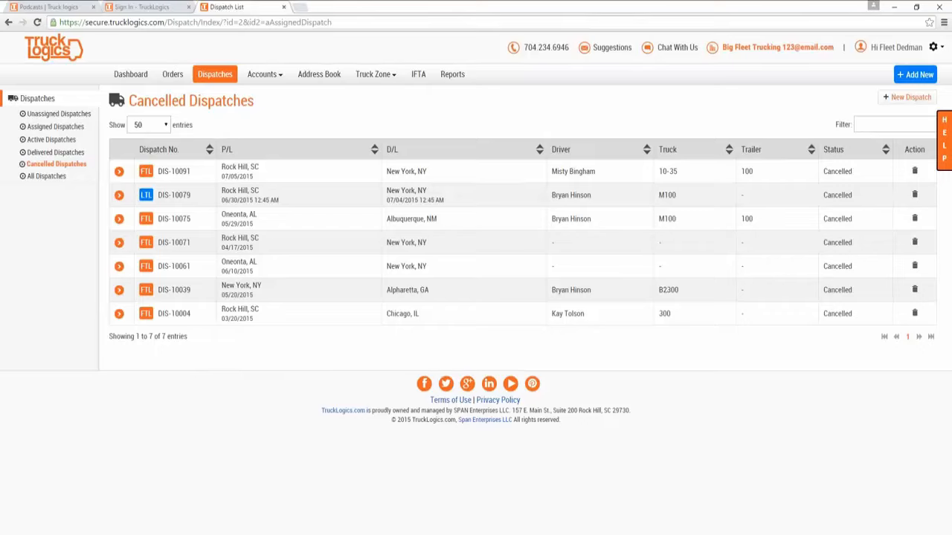
Return to the unassigned dispatches and open the list of undispatched orders.
click(261, 76)
click(211, 77)
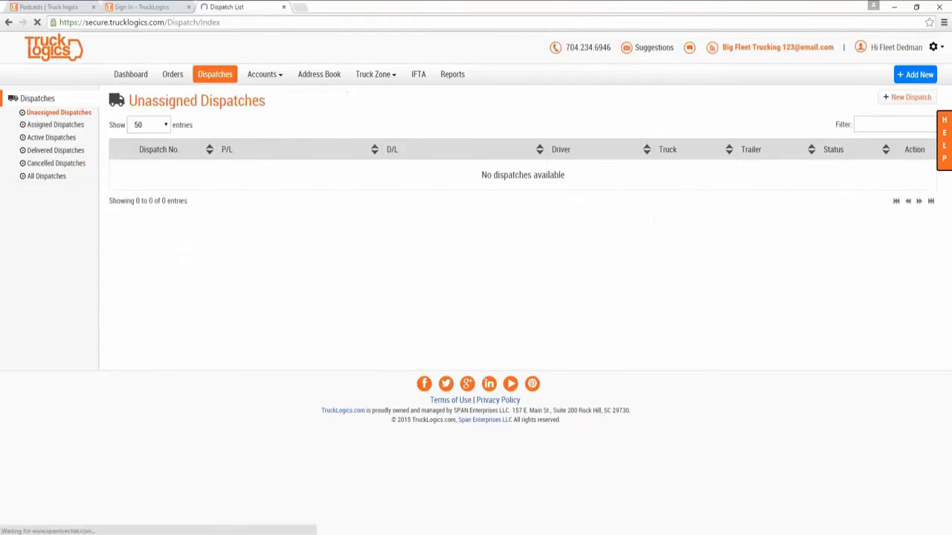
click(250, 76)
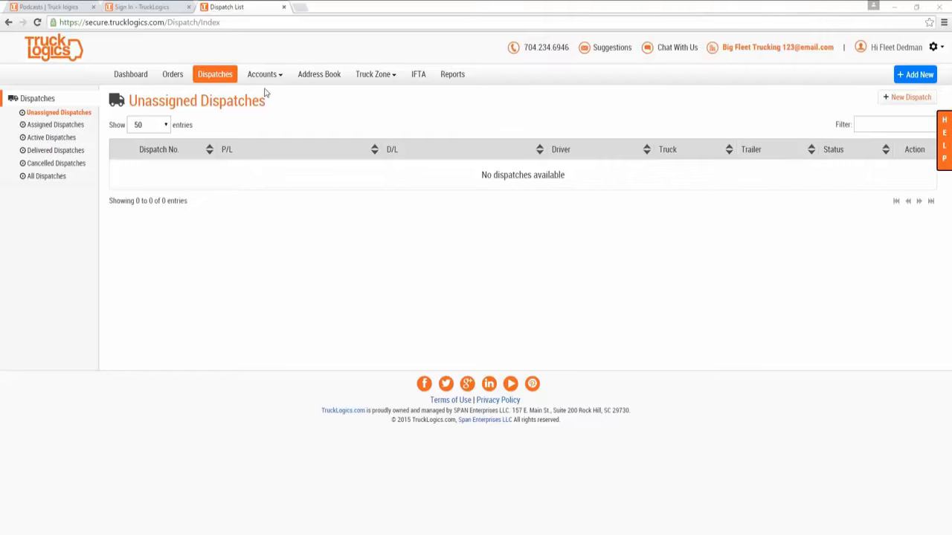
click(173, 74)
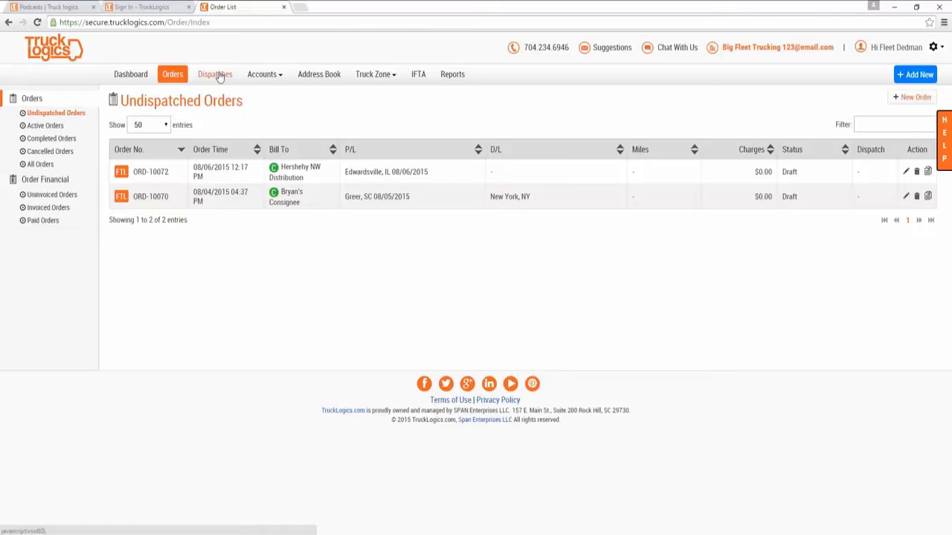
Open the chart of accounts and look through its income and expense accounts.
click(256, 77)
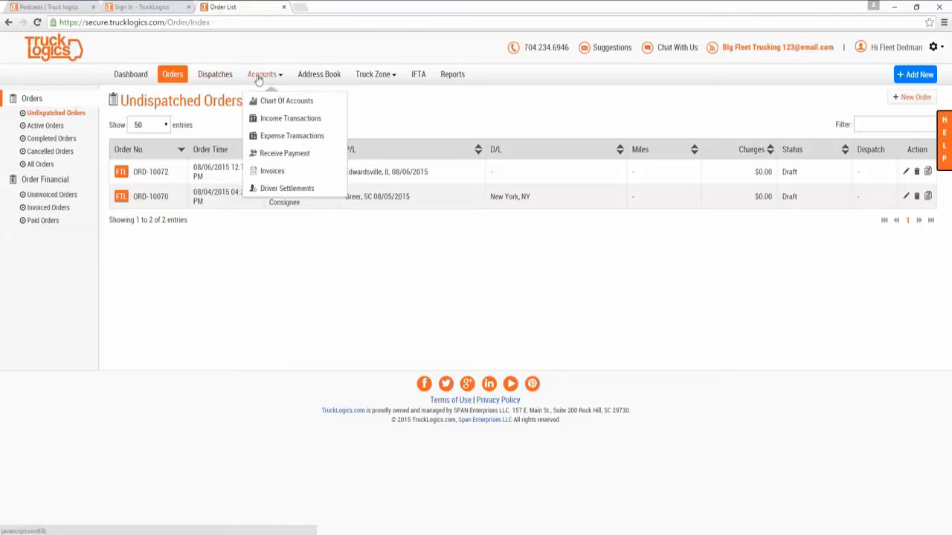
mouse_move(281, 75)
mouse_move(379, 81)
click(274, 102)
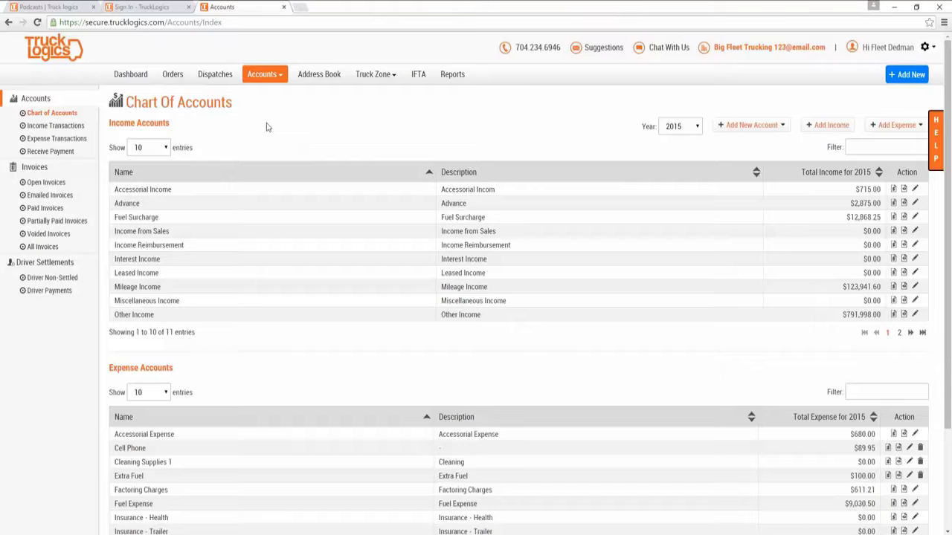
scroll(267, 127, down, 2)
scroll(278, 136, up, 2)
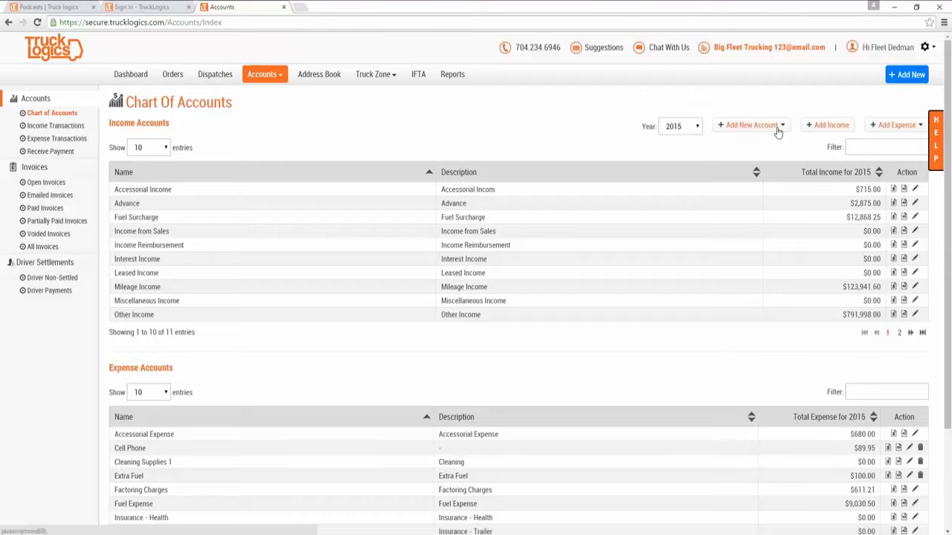
Look over the form for a new income account, including its tax category options, and close it without saving.
click(777, 128)
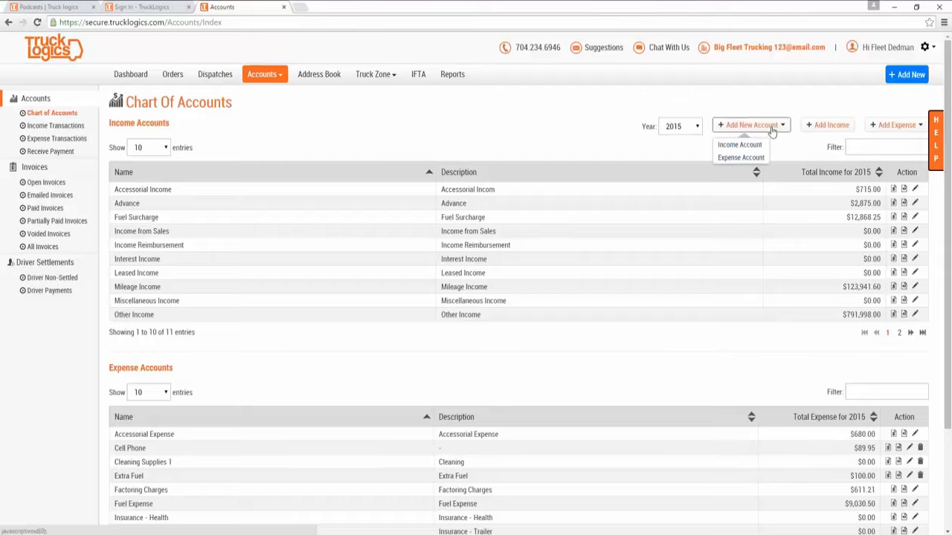
click(738, 146)
click(464, 213)
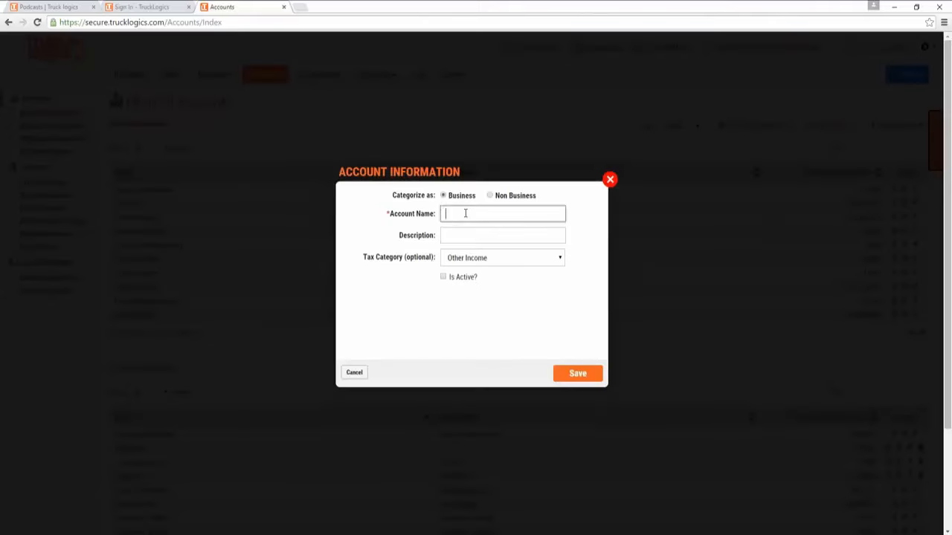
click(526, 262)
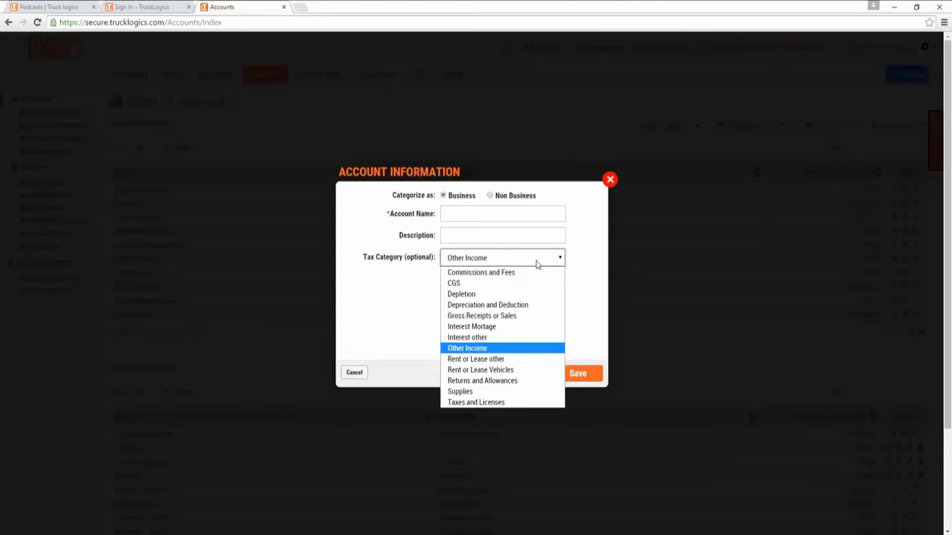
click(537, 264)
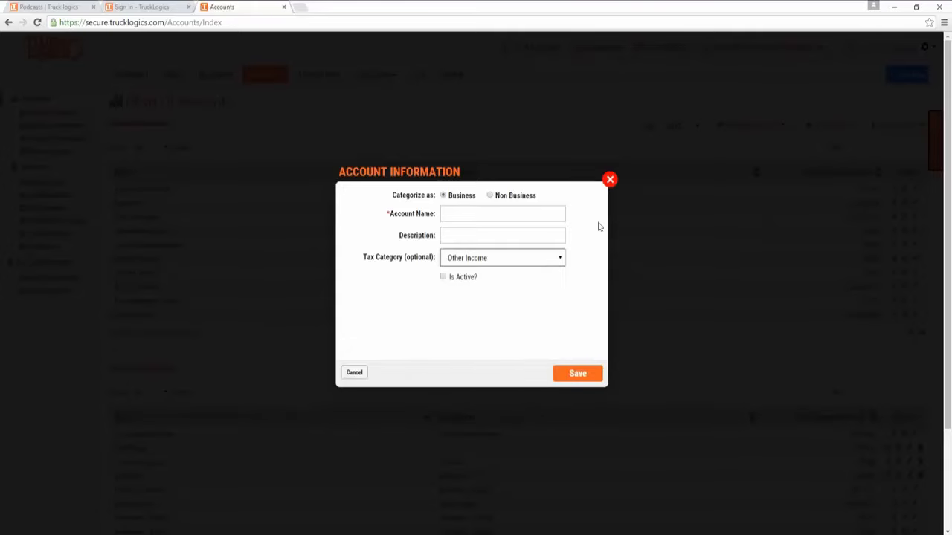
click(610, 179)
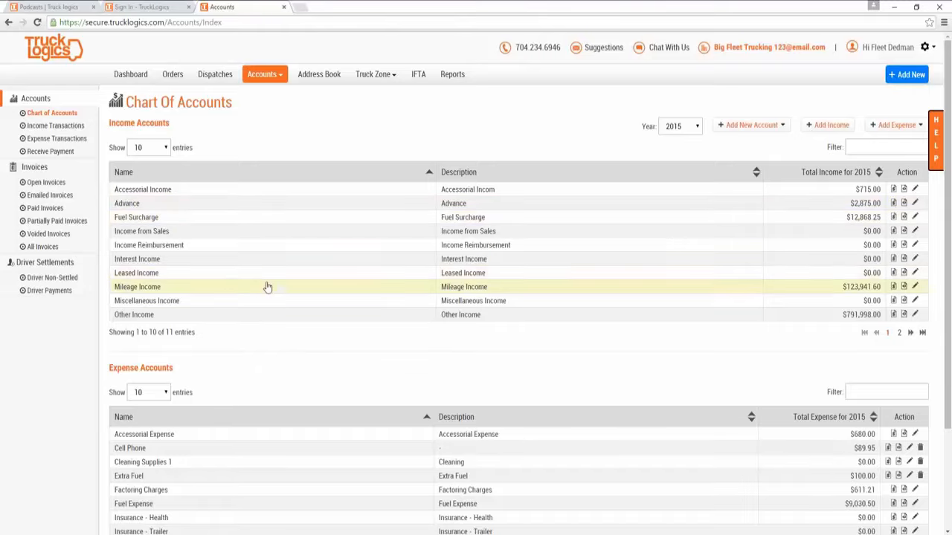
Examine the 2015 totals of the income and expense accounts in the chart.
scroll(266, 282, down, 1)
scroll(257, 268, up, 1)
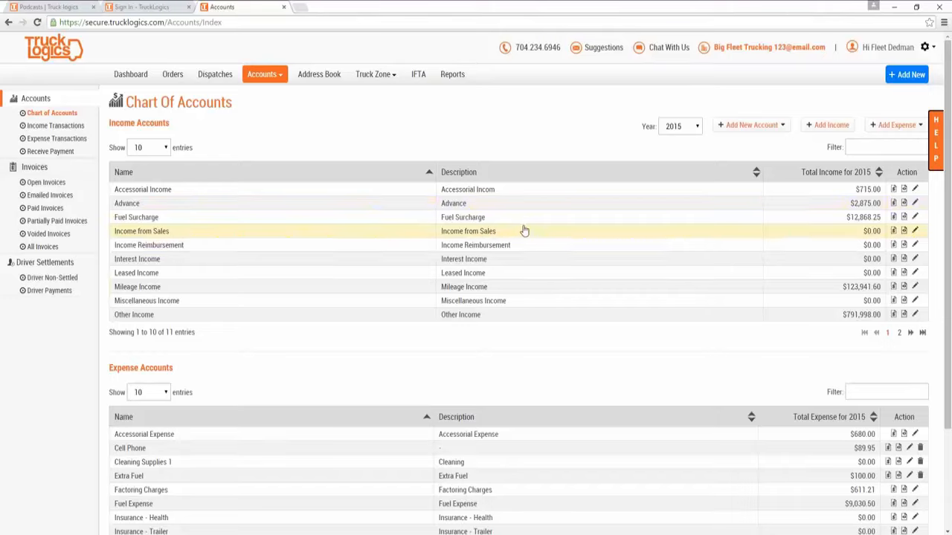
scroll(552, 134, down, 3)
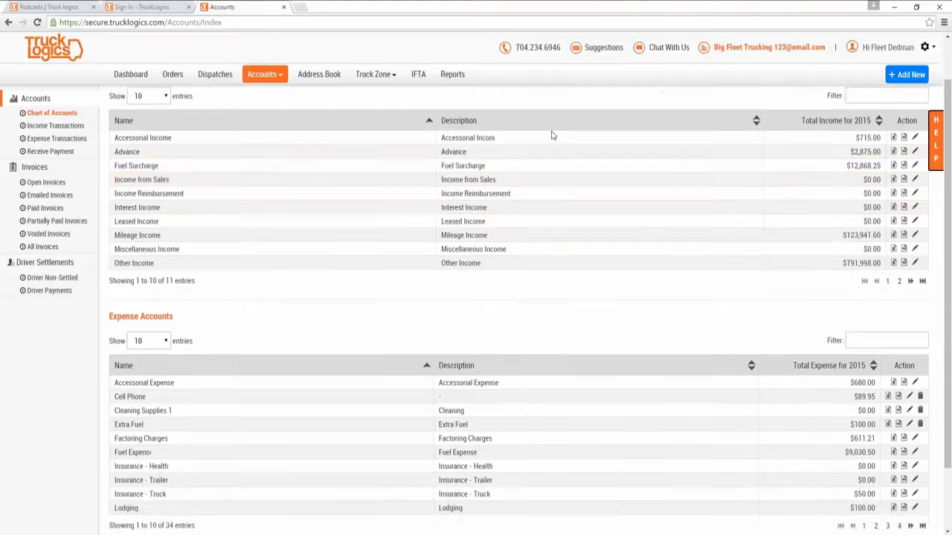
scroll(547, 185, up, 3)
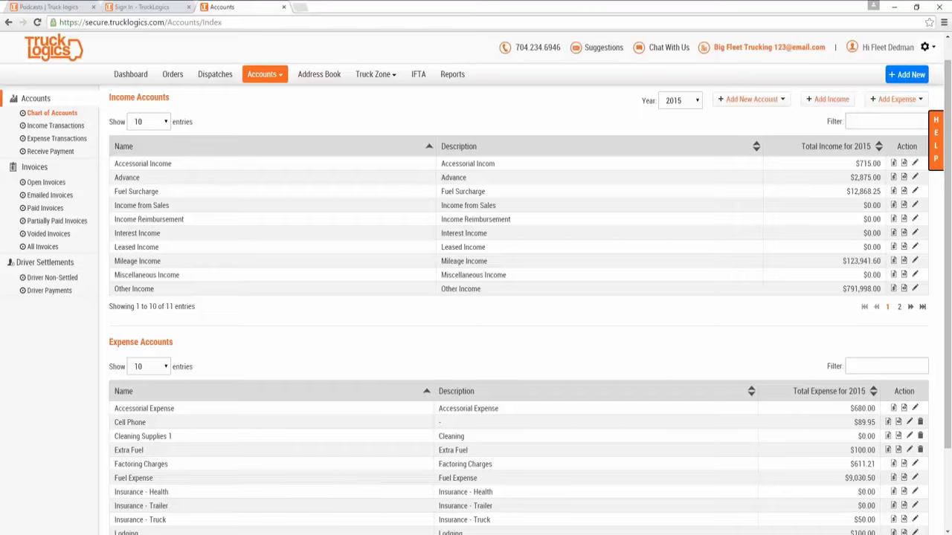
Open Receive Payment and choose Sterling Transport as the customer to view its payment form and open invoices.
click(265, 75)
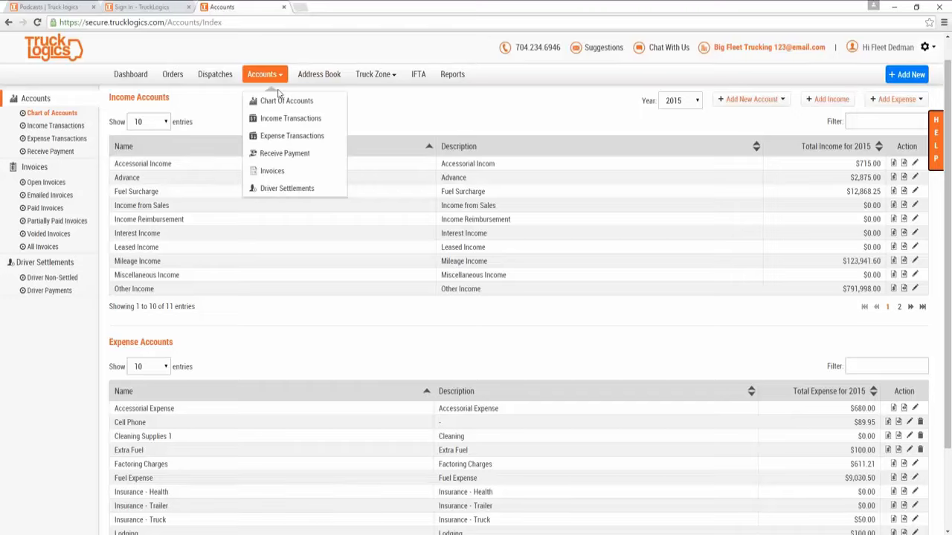
click(300, 154)
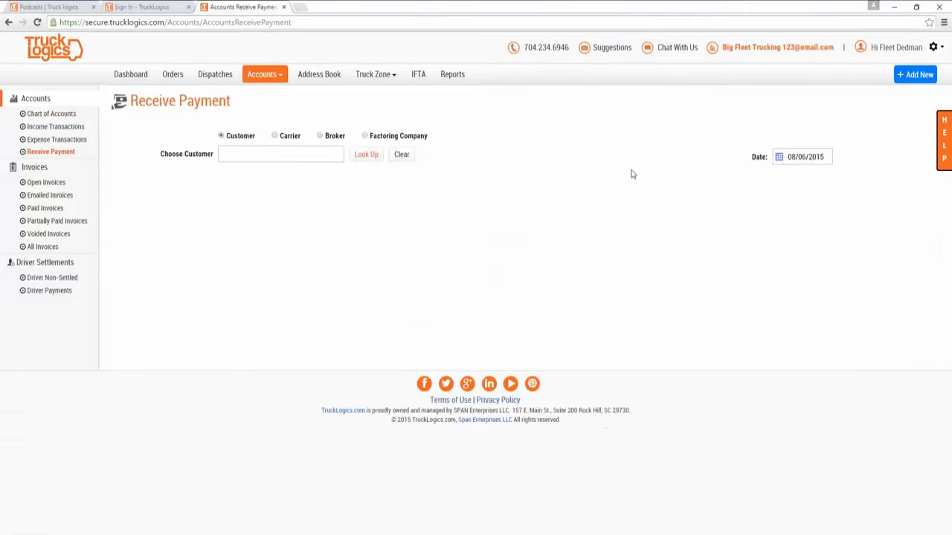
click(304, 156)
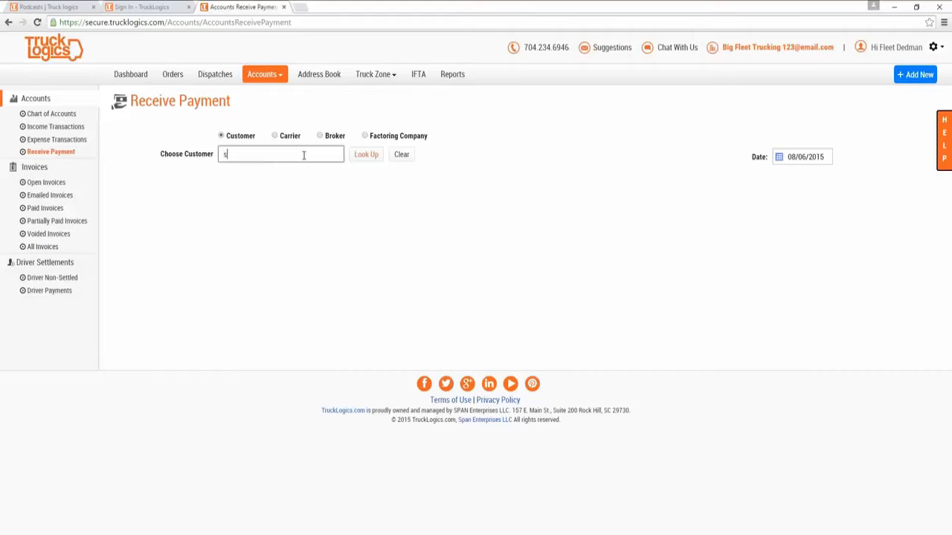
text(sterlinm)
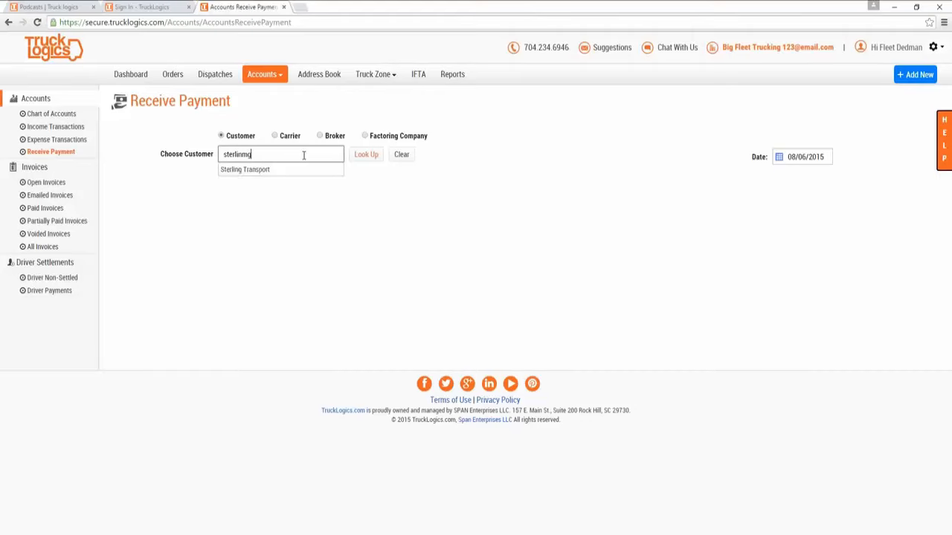
key(BackSpace)
click(276, 172)
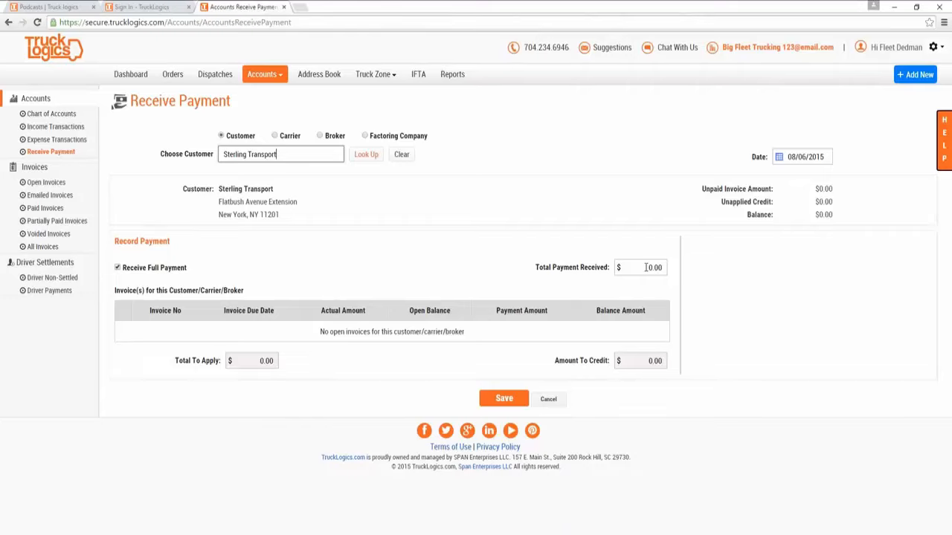
Leave the payment form unsaved and return to the chart of accounts.
click(280, 74)
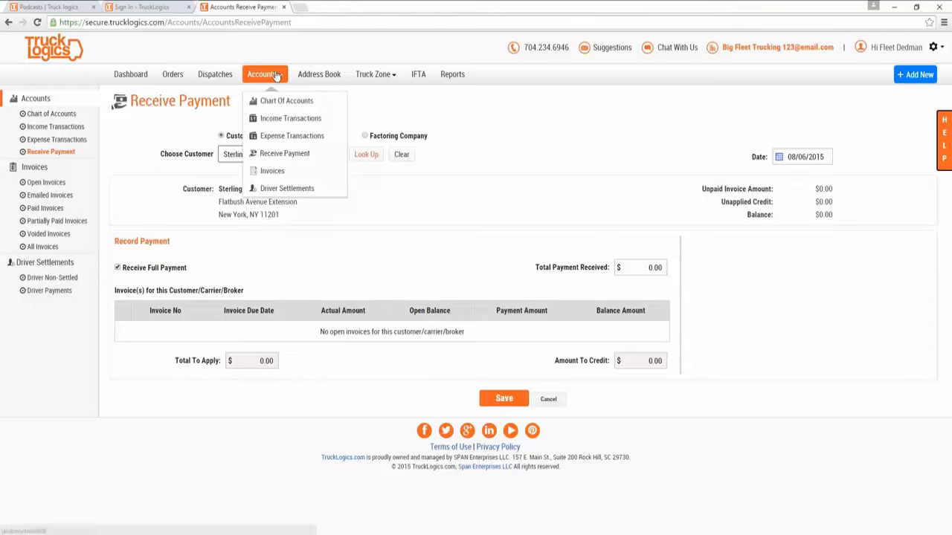
click(265, 101)
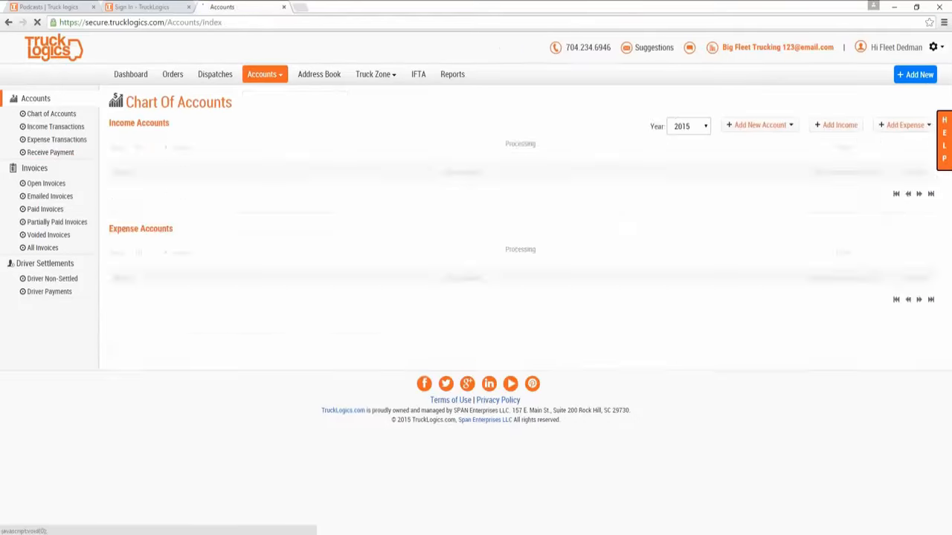
Open the payment form for the unsettled driver with two dispatches and test excluding and re-including the Rock Hill to New York dispatch.
click(266, 76)
click(283, 189)
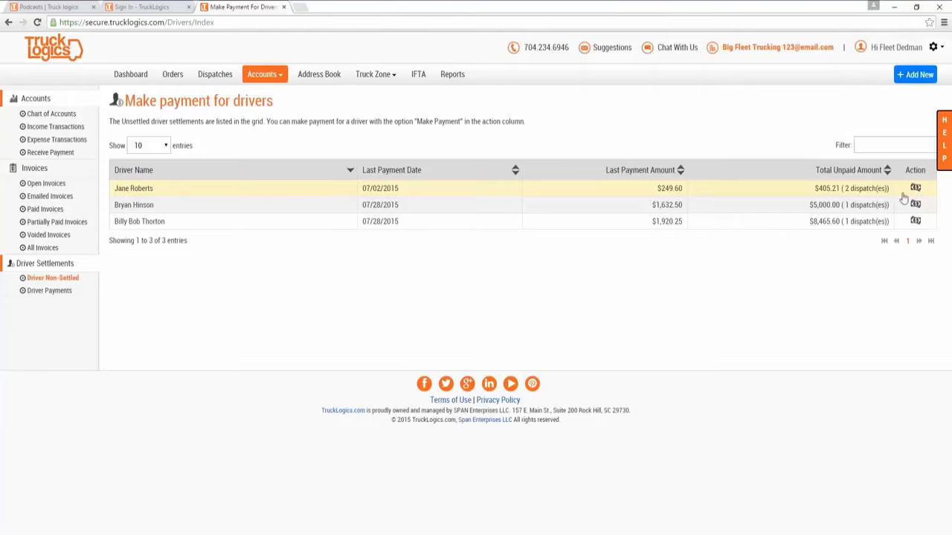
click(917, 203)
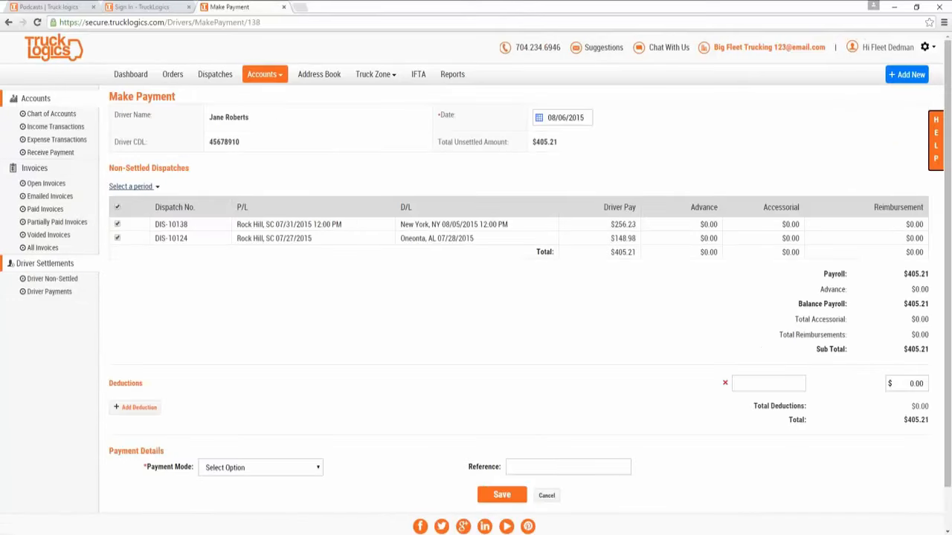
click(117, 224)
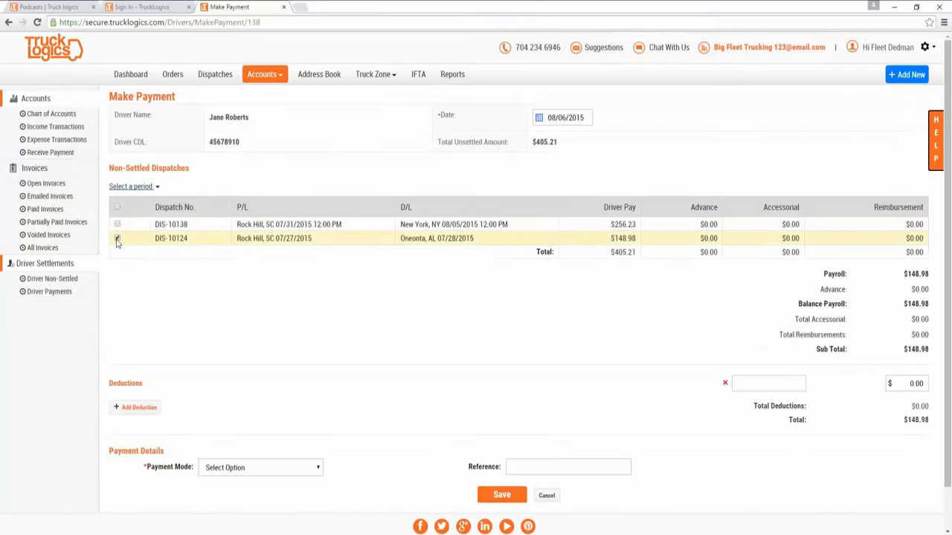
click(117, 224)
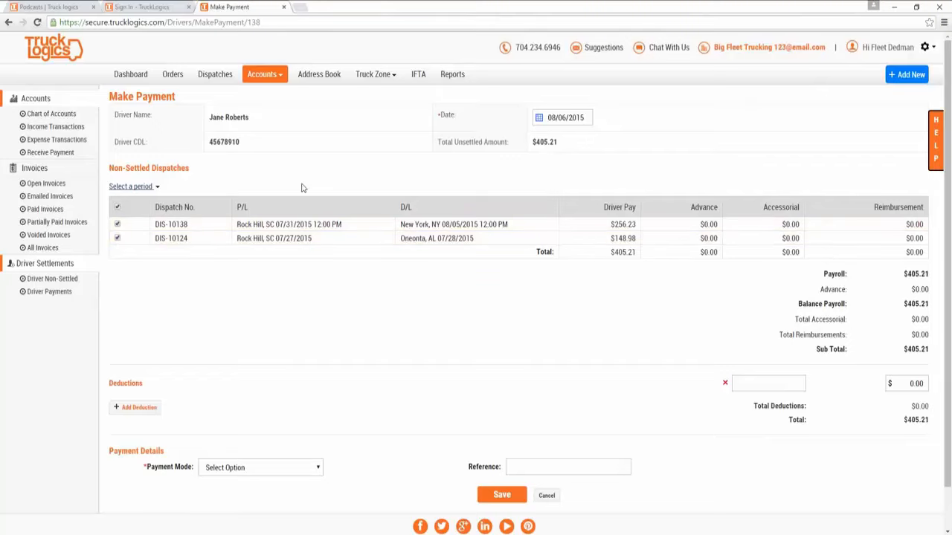
Settle only the driver's Rock Hill to Oneonta dispatch, with Check as the payment mode, and save the payment.
scroll(632, 247, down, 1)
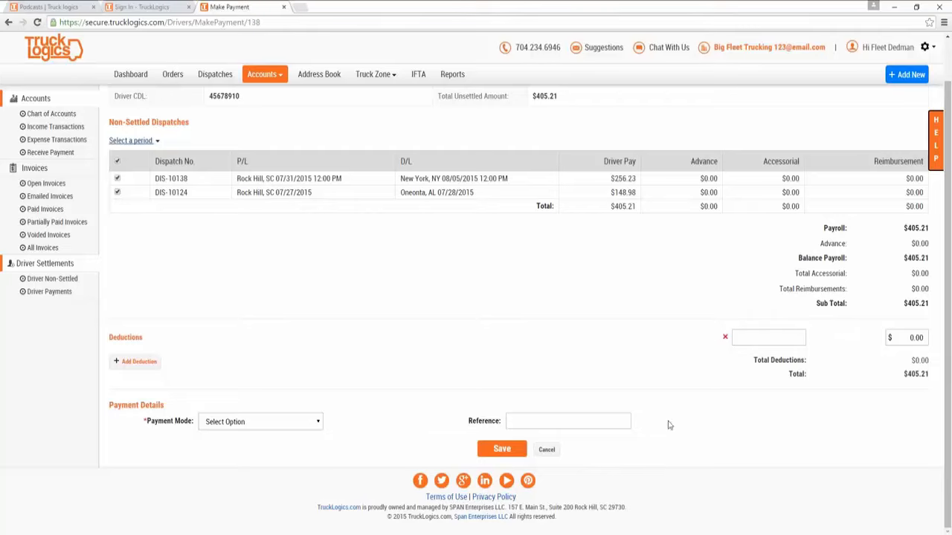
click(301, 422)
click(235, 458)
click(118, 179)
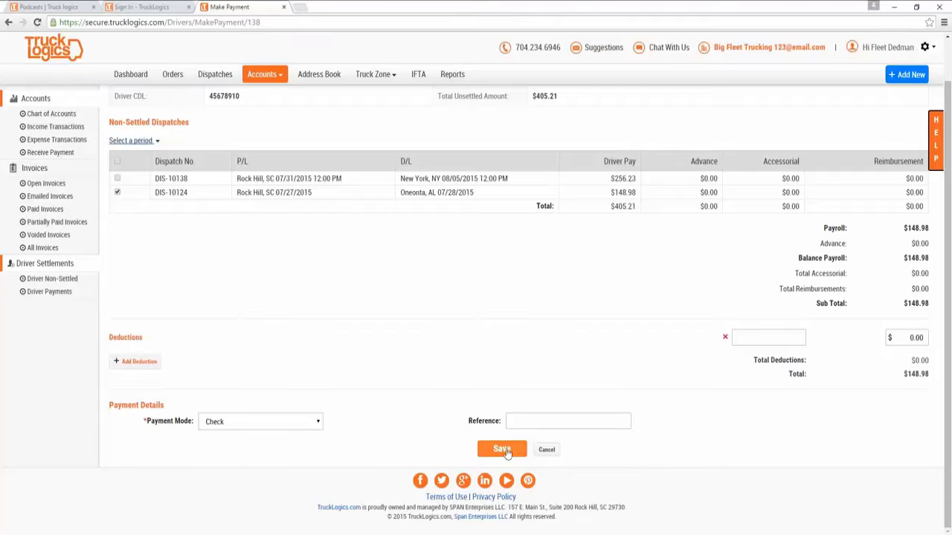
click(501, 449)
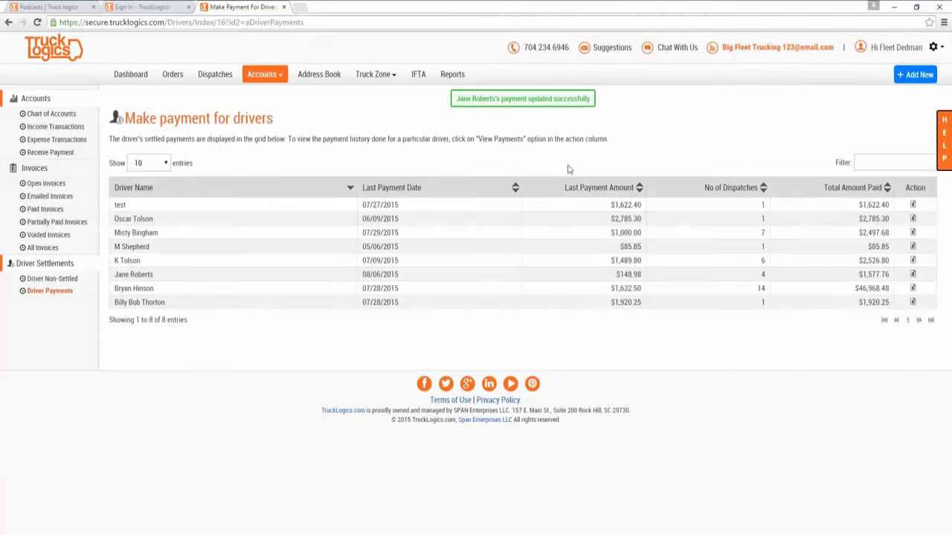
View the Customer list in the address book, and filter all contacts by the letter A.
click(261, 74)
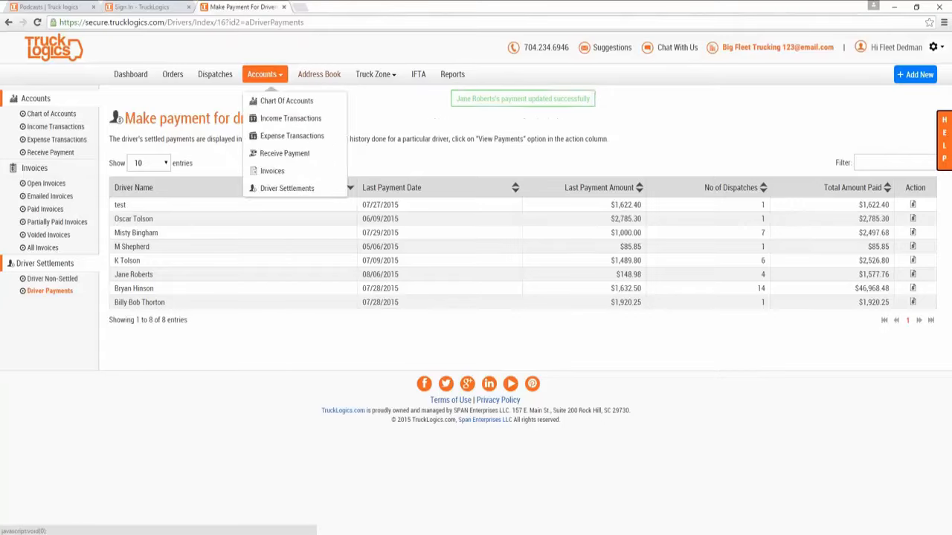
click(318, 76)
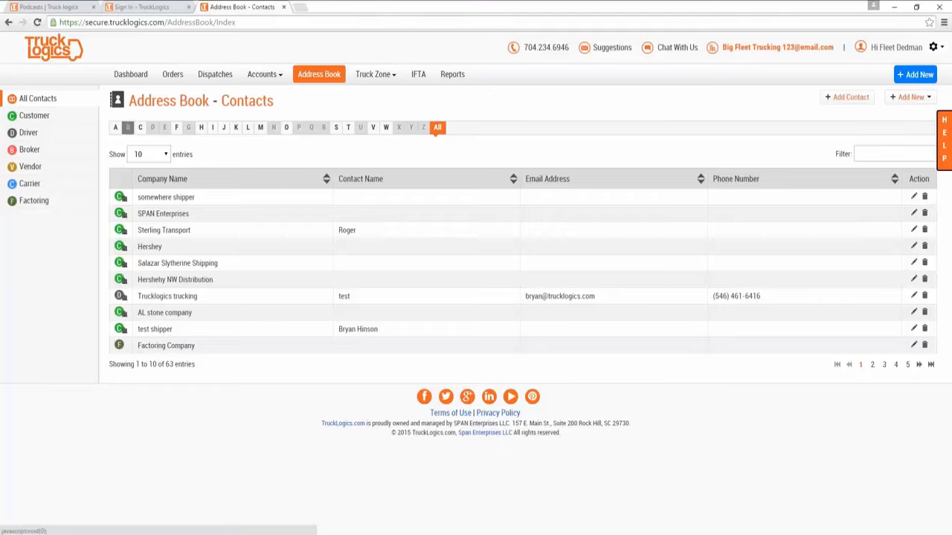
click(34, 115)
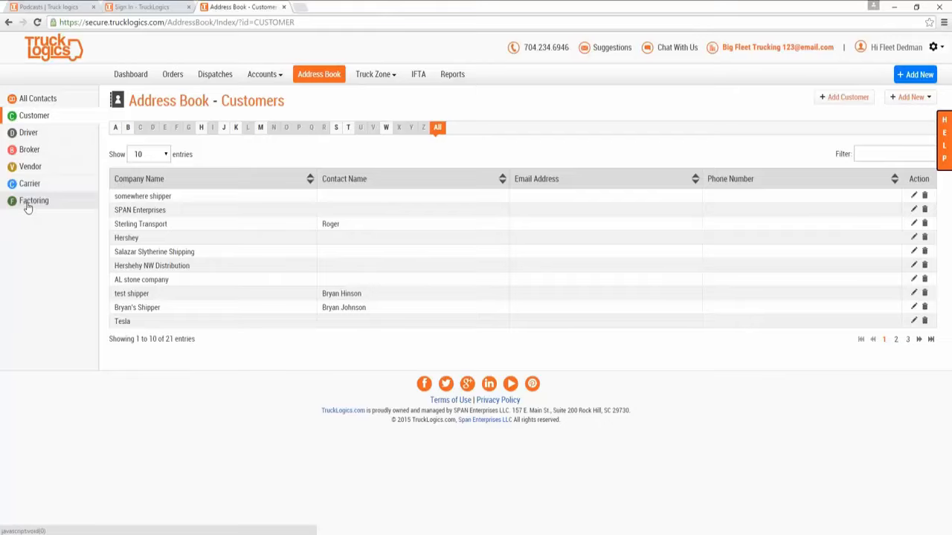
click(39, 102)
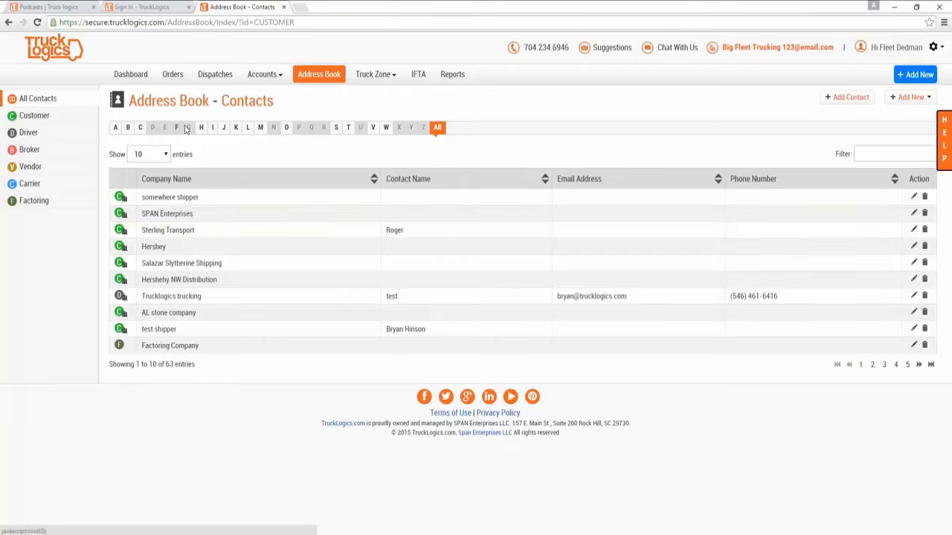
click(438, 128)
click(116, 127)
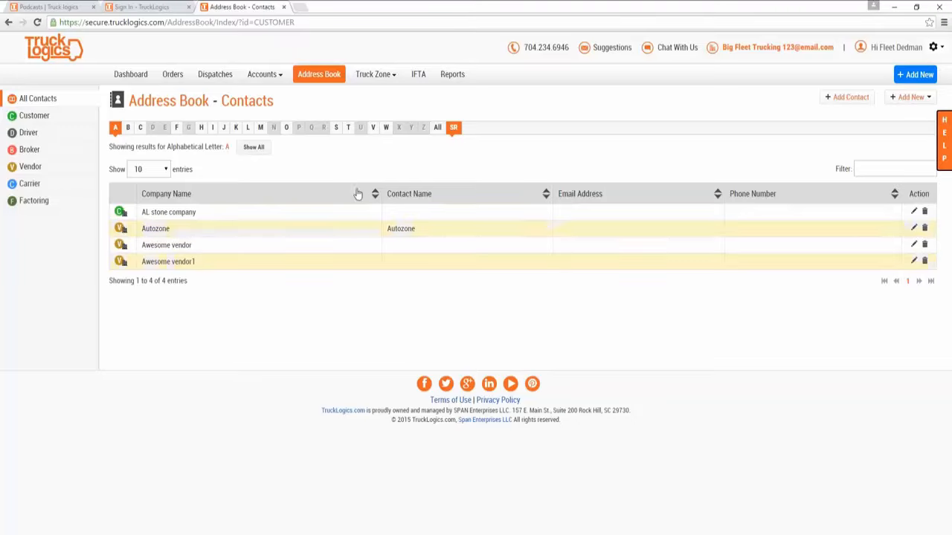
Open the AL stone company customer record for editing and look over its basic details fields.
click(179, 215)
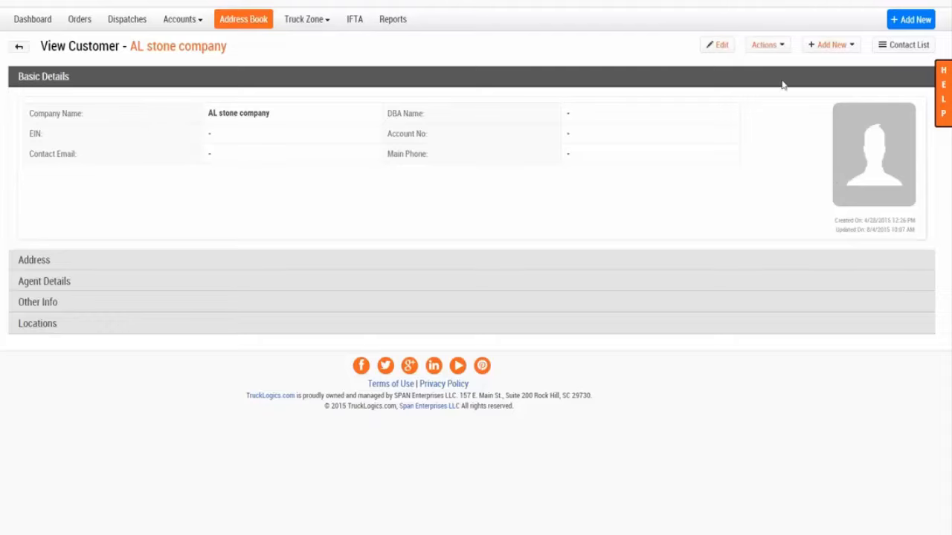
click(717, 44)
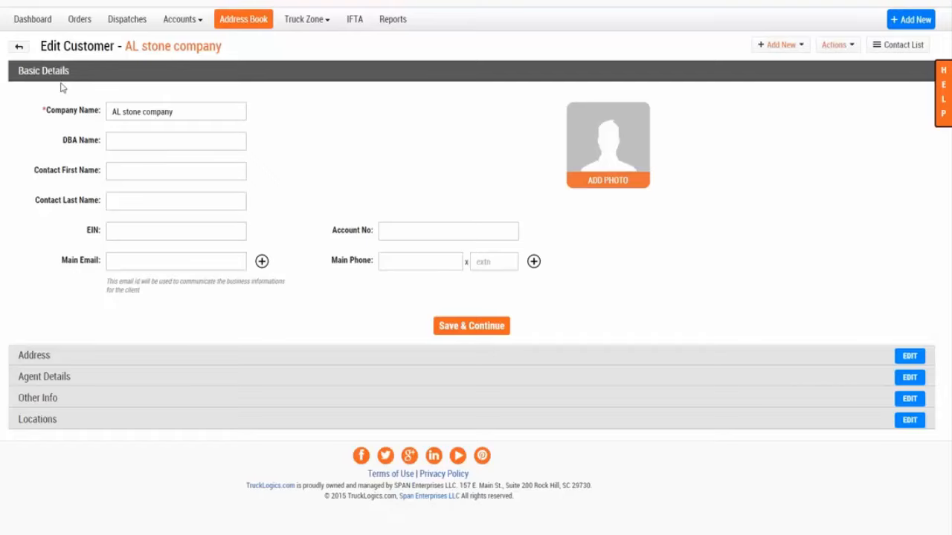
click(139, 143)
click(126, 176)
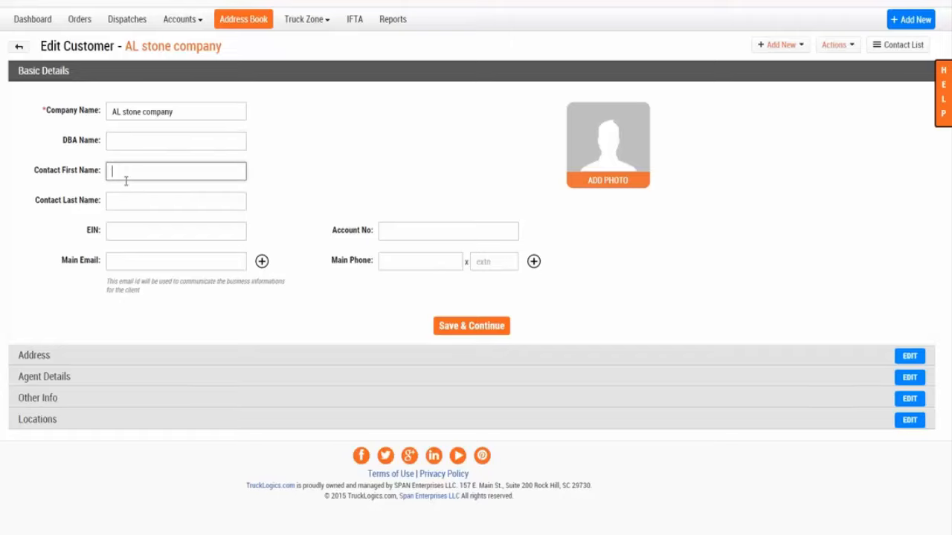
Look over the Locations and Other Info sections of the AL stone company record and return to Basic Details.
click(77, 362)
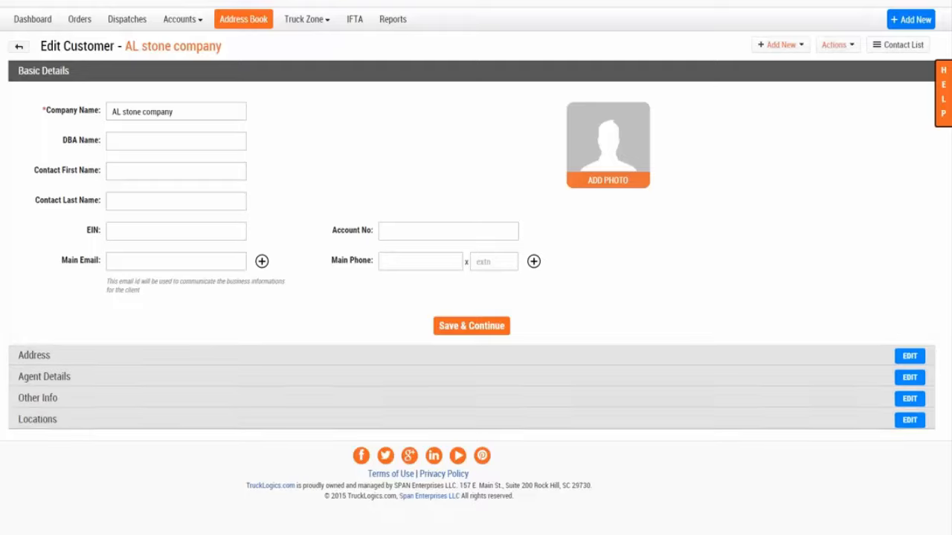
click(908, 421)
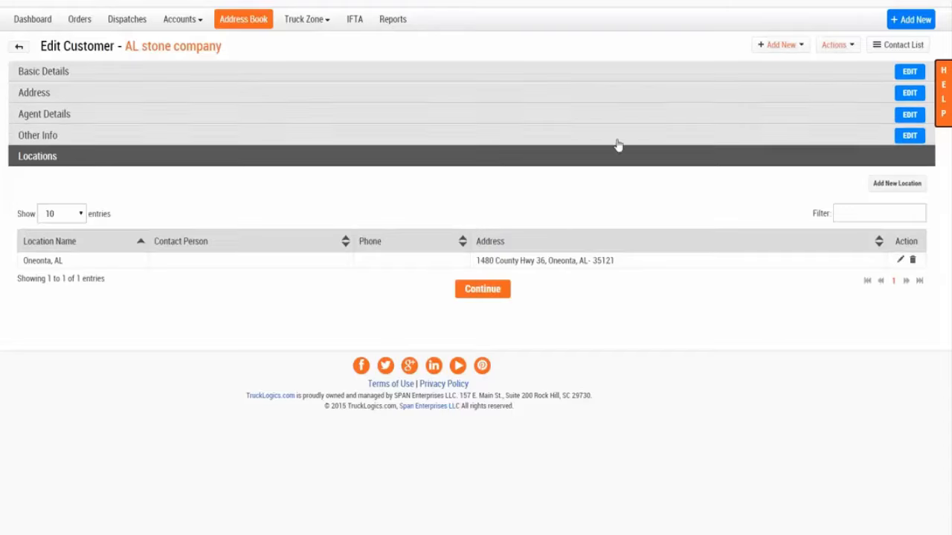
click(906, 136)
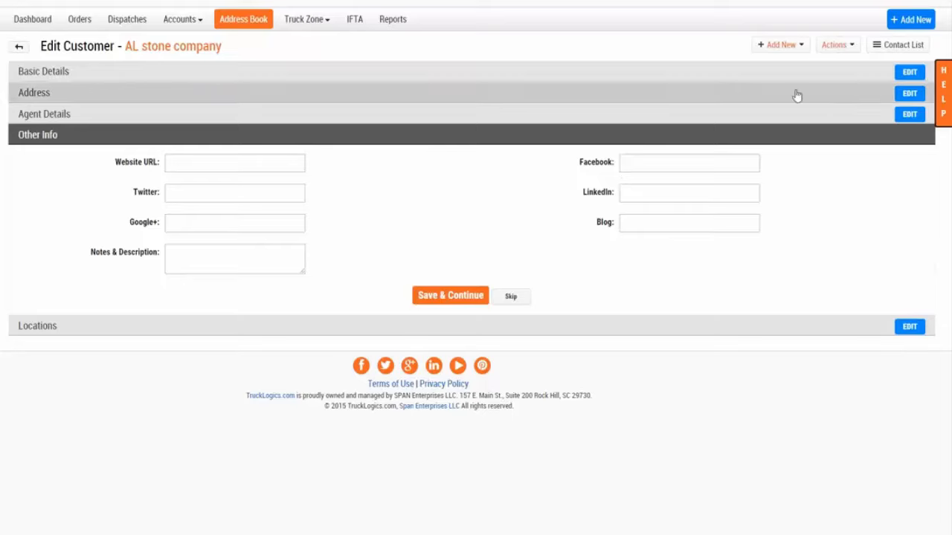
click(899, 73)
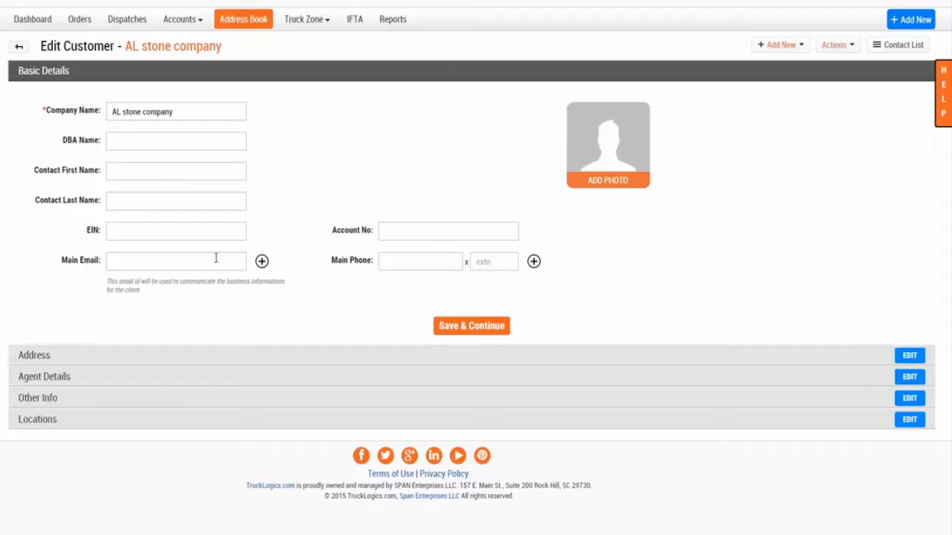
Add an empty Account Payable Email field to AL stone company and check the remaining additional email types.
click(261, 261)
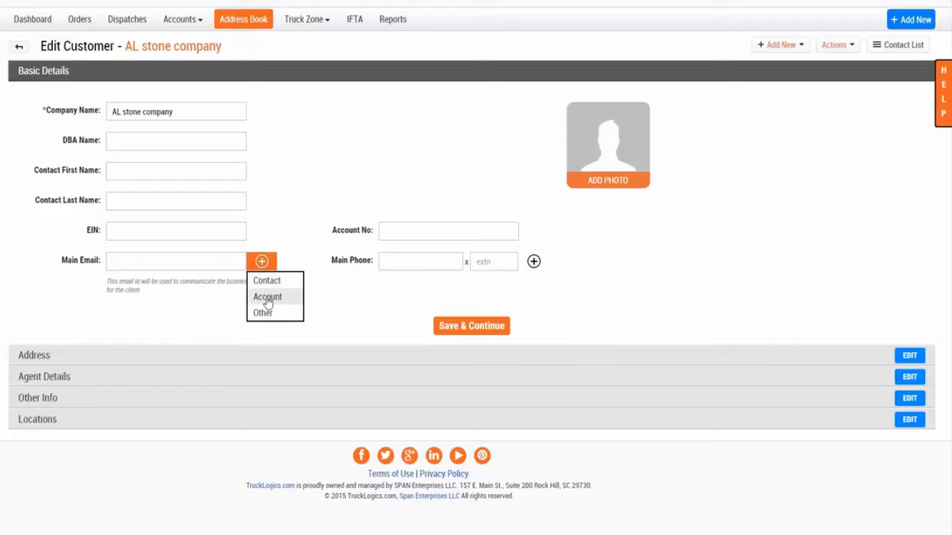
click(267, 298)
click(164, 316)
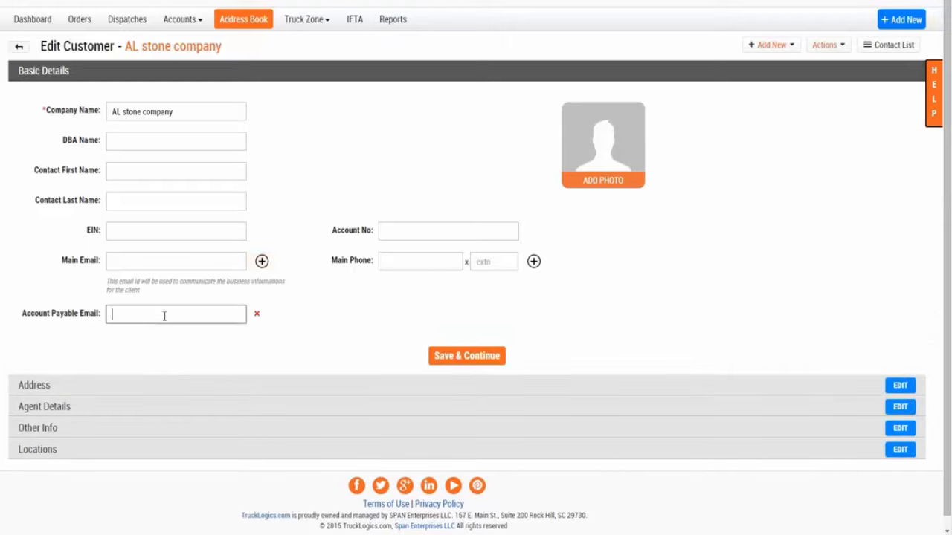
click(173, 263)
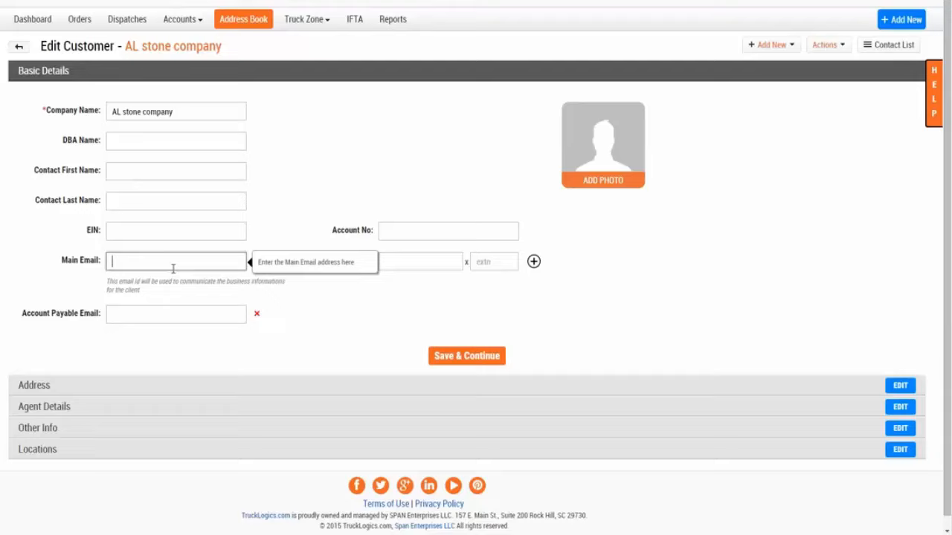
click(156, 312)
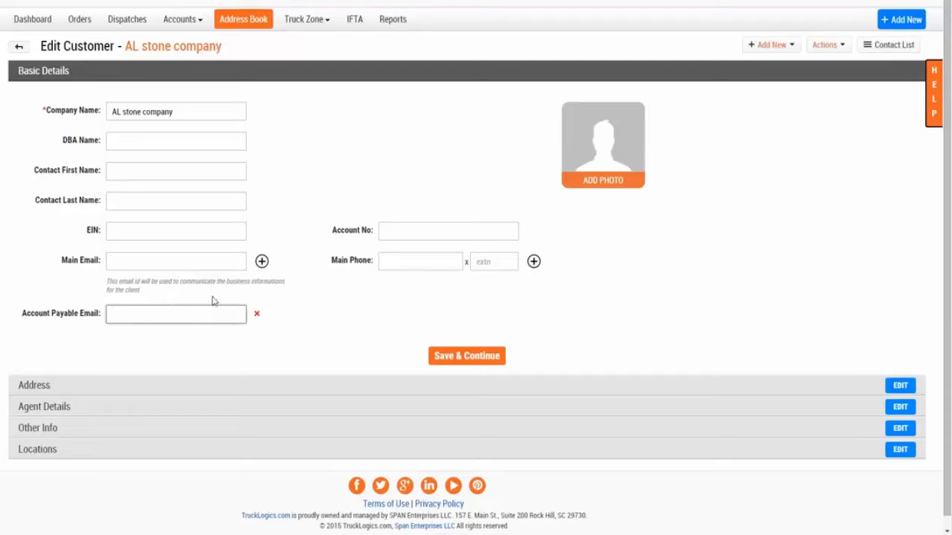
click(263, 264)
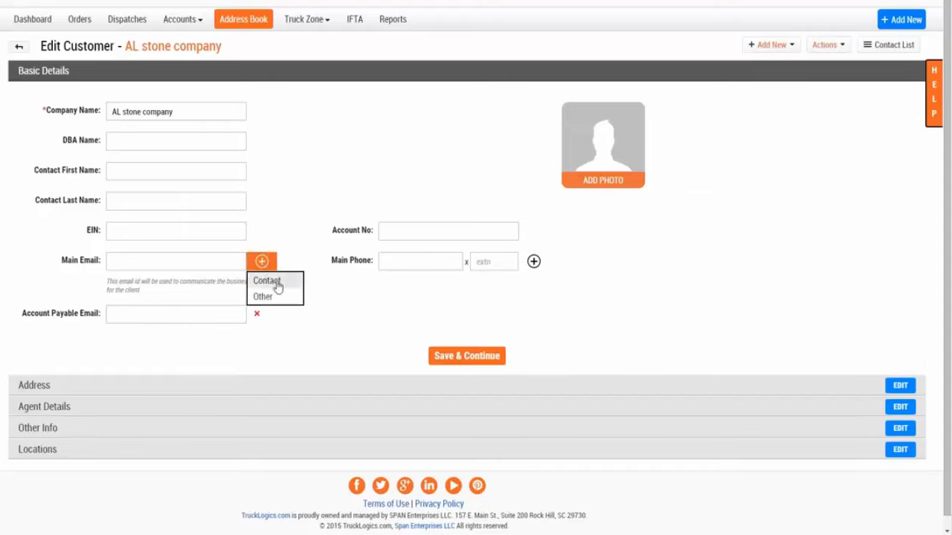
click(272, 227)
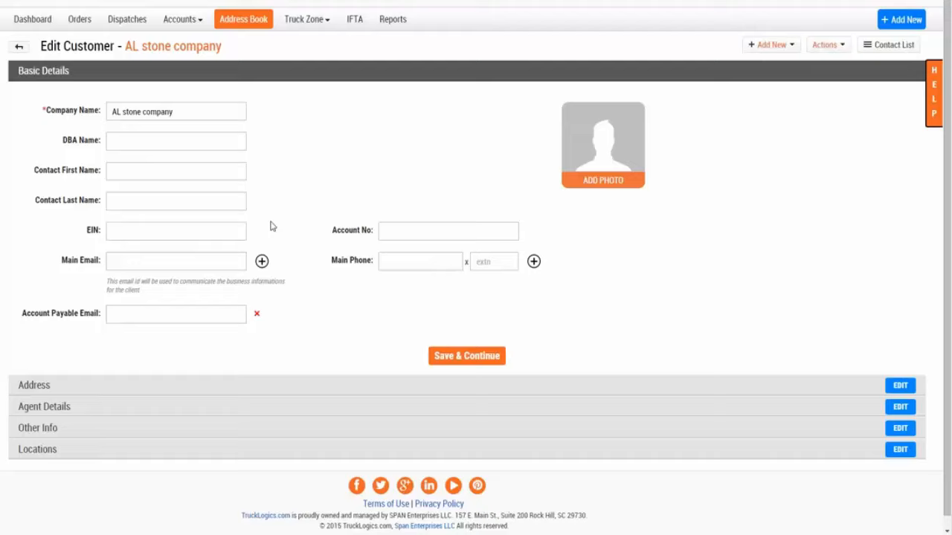
click(181, 317)
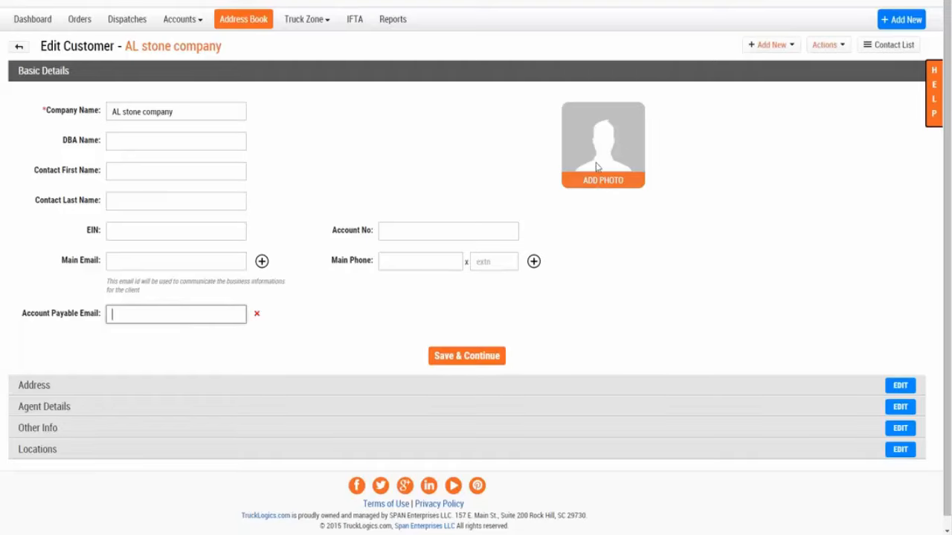
Open the Truck Zone equipment list and start a new truck entry to view its basic details form.
mouse_move(301, 22)
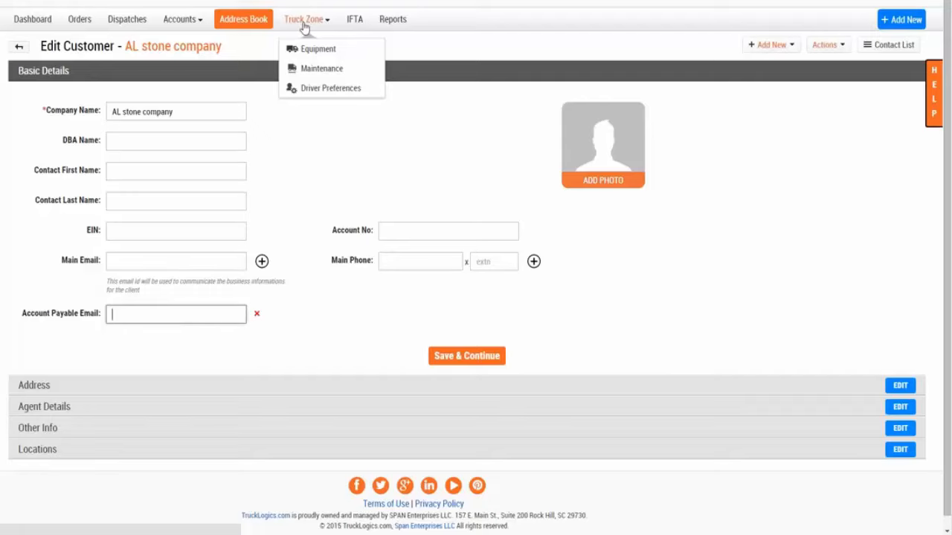
click(301, 21)
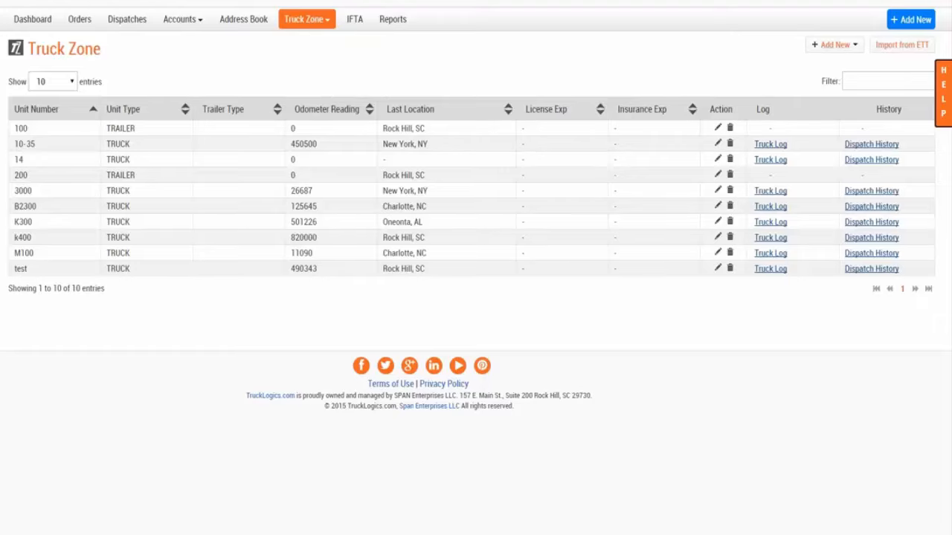
click(833, 48)
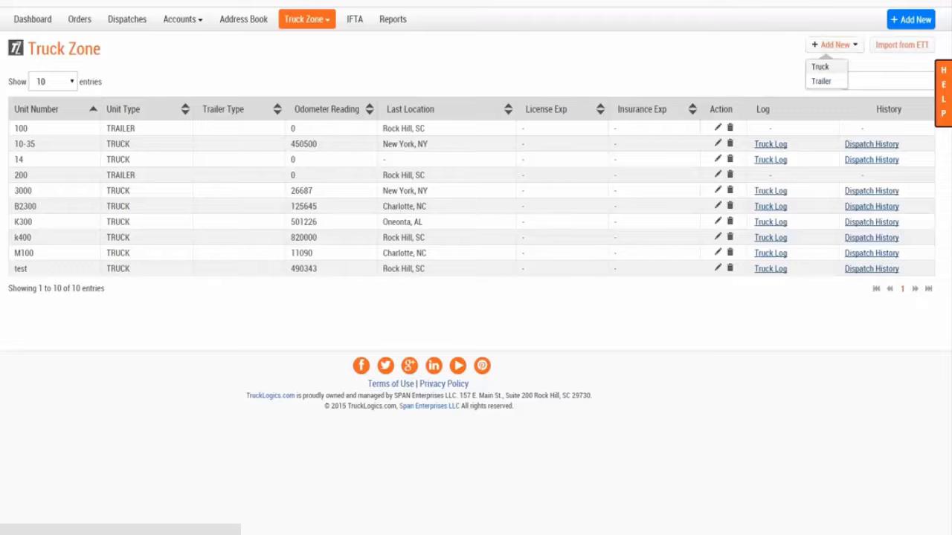
click(820, 66)
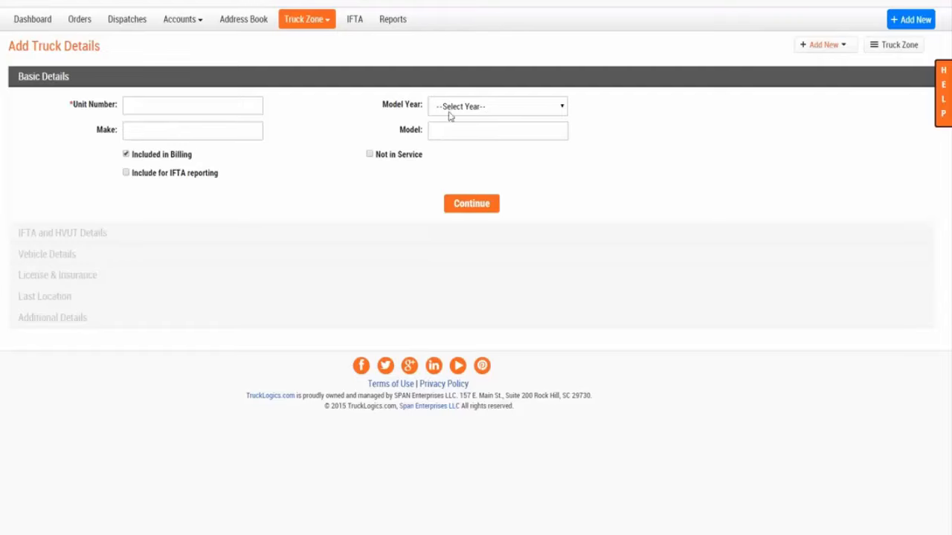
click(173, 103)
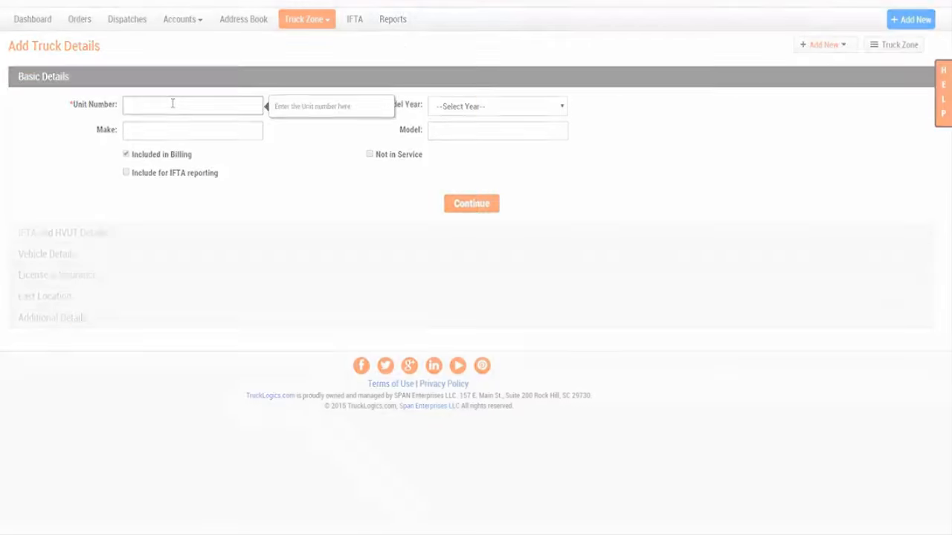